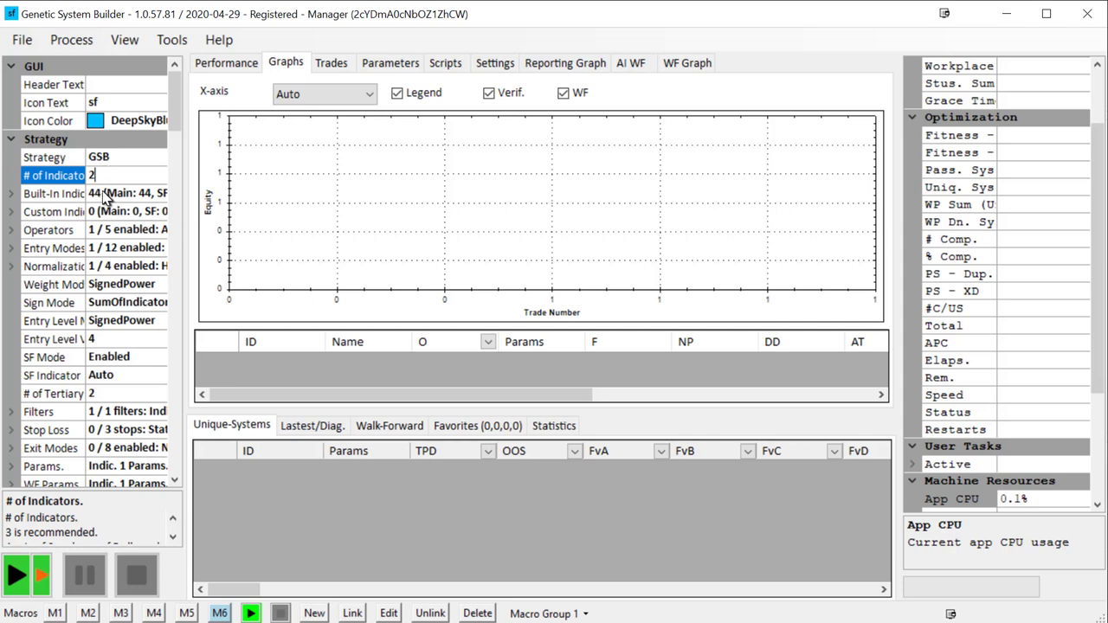
Open the built-in indicators collection, browse the full member list and examine the settings of VolumeOverPrevAverageFc.
left_click(101, 196)
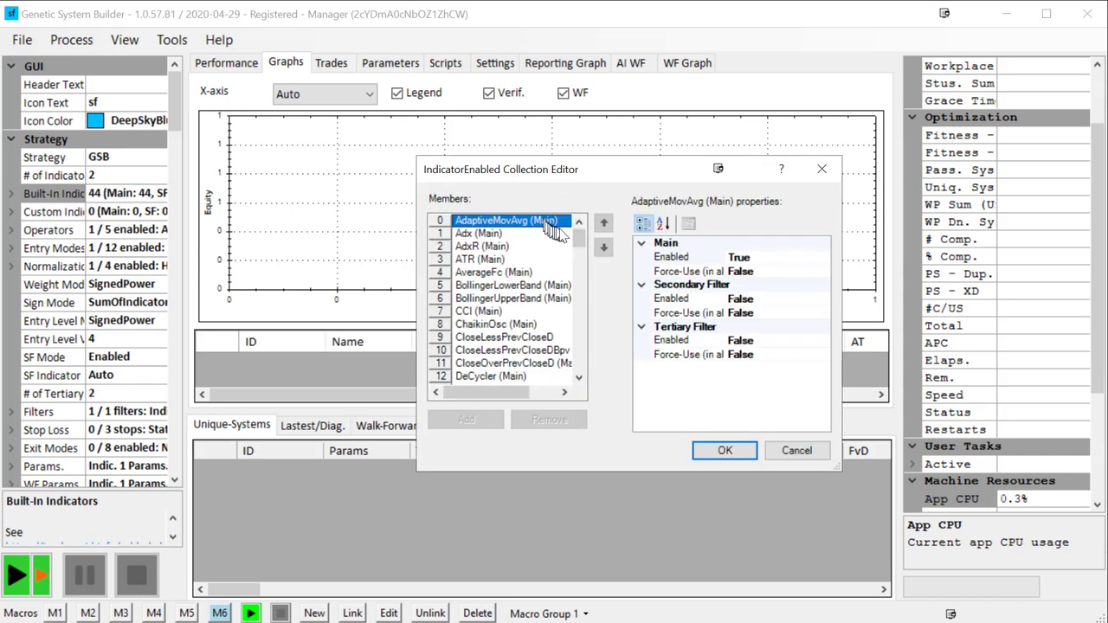
left_click_drag(578, 247, 582, 385)
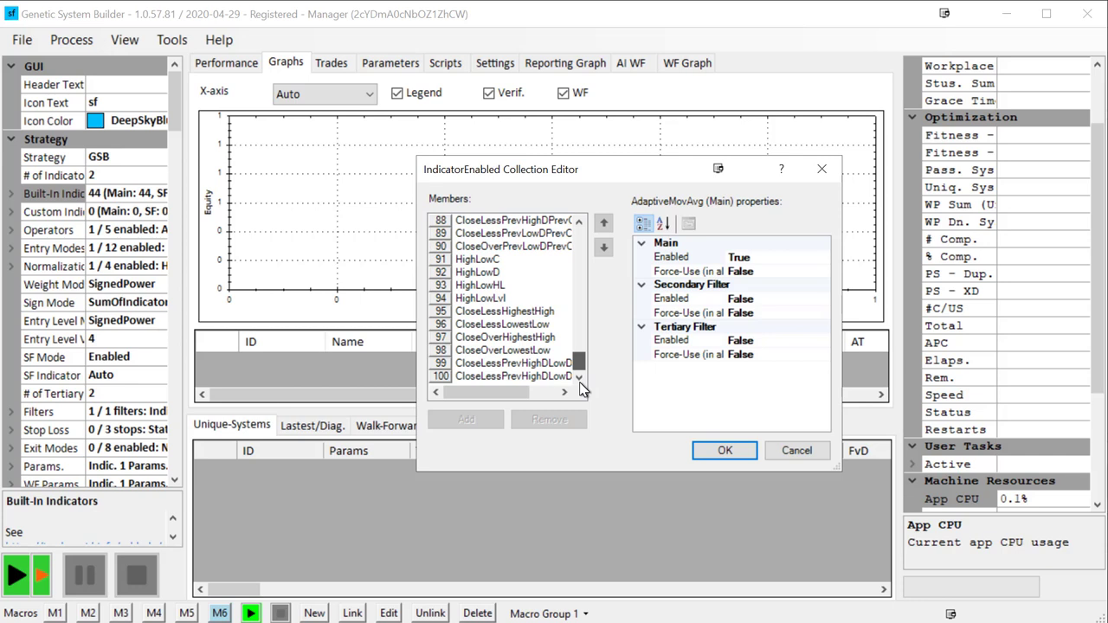
scroll(580, 388, "up", 20)
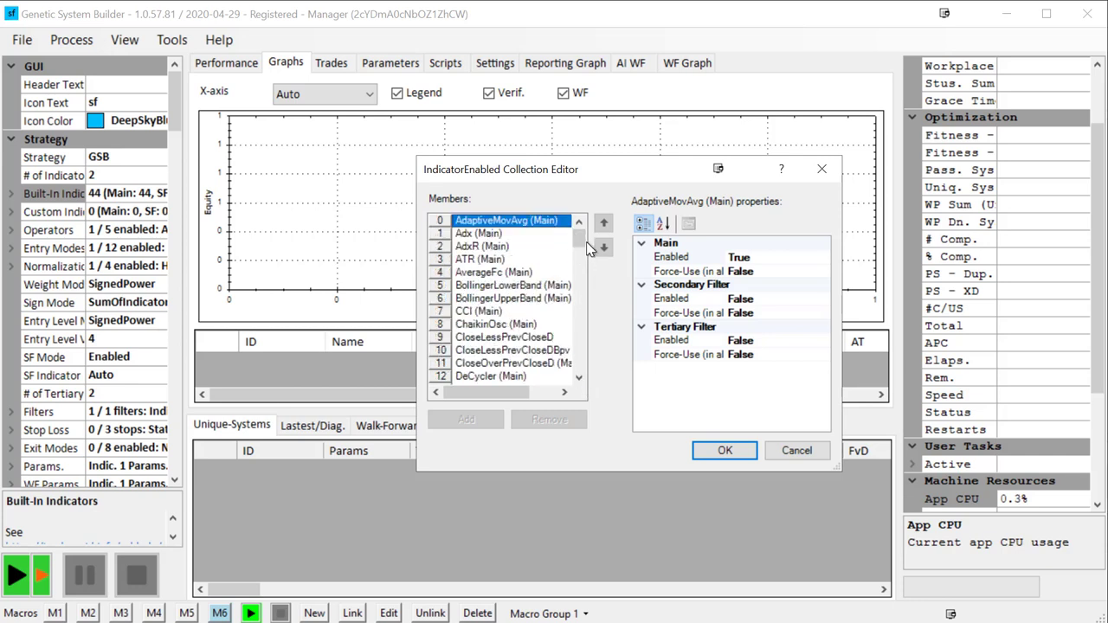
left_click_drag(582, 240, 588, 294)
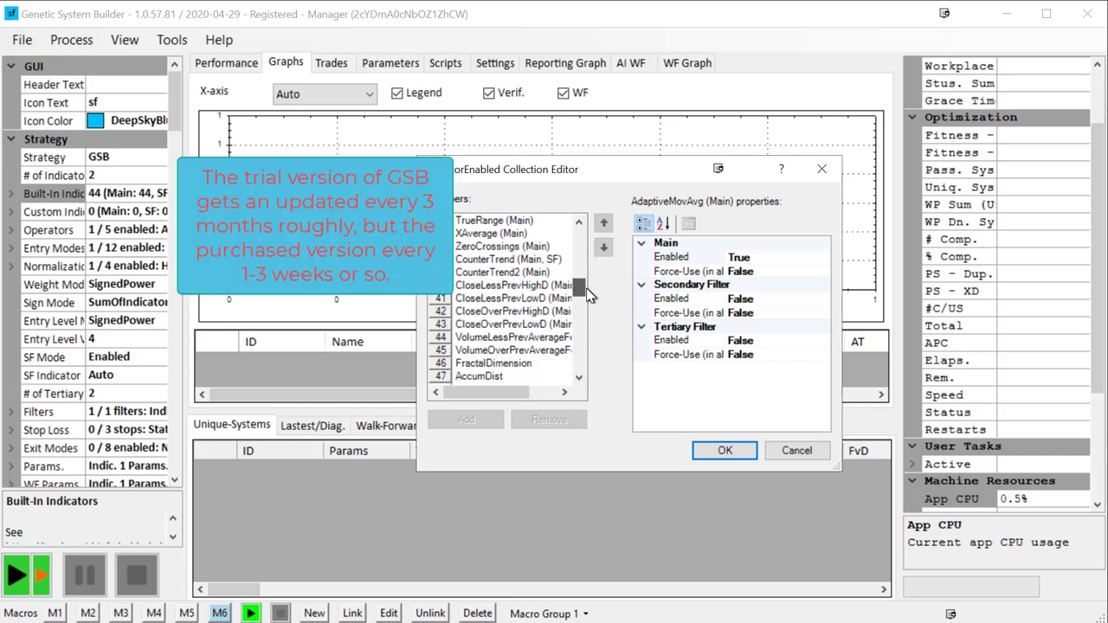
left_click(491, 351)
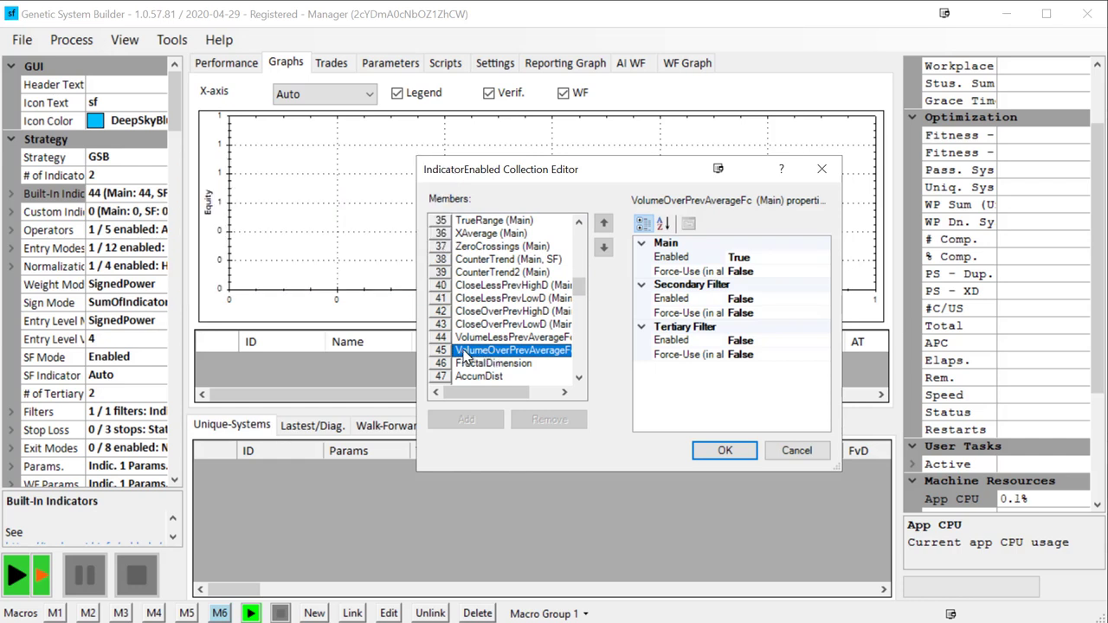
Examine the main, secondary and tertiary filter settings of CloseLessPrevCloseD and the indicator listed directly after it.
left_click(579, 273)
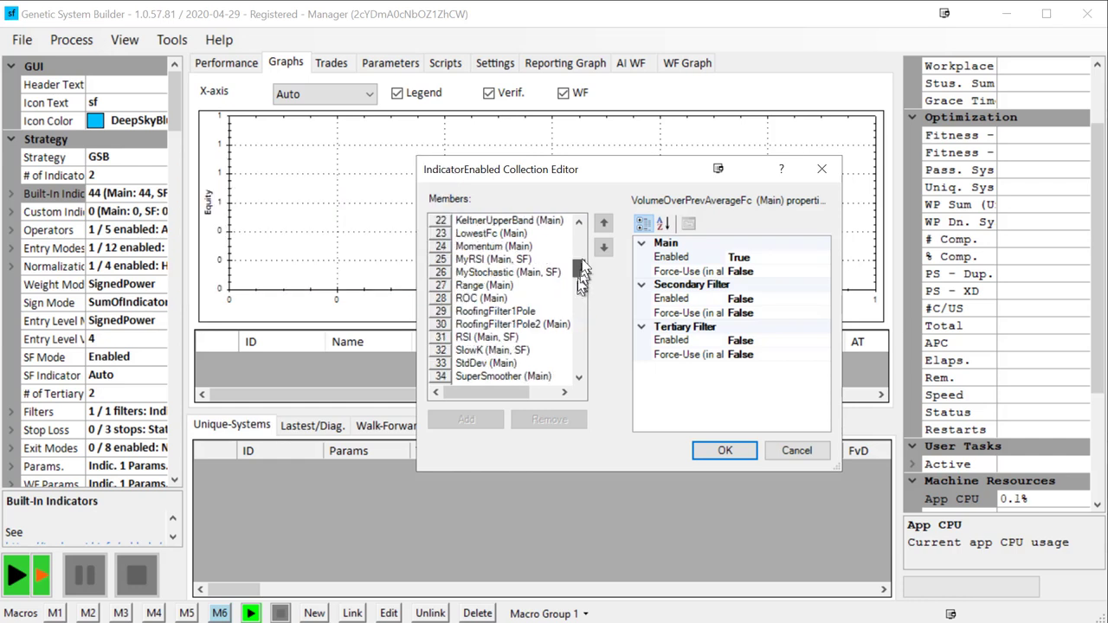
left_click_drag(580, 273, 580, 246)
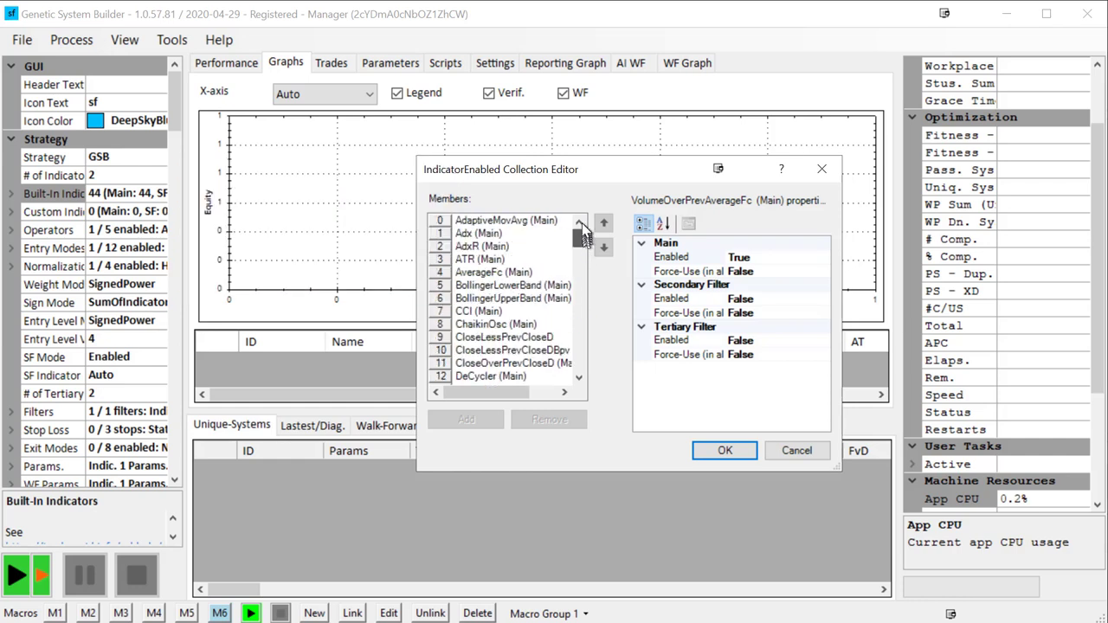
left_click(532, 339)
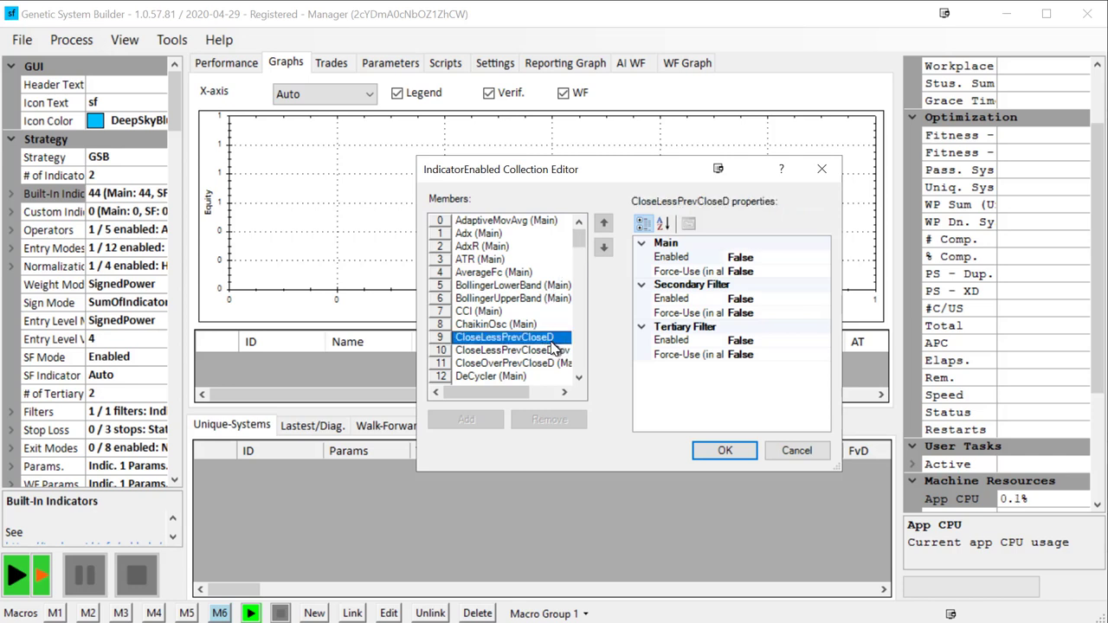
left_click(542, 350)
left_click(541, 337)
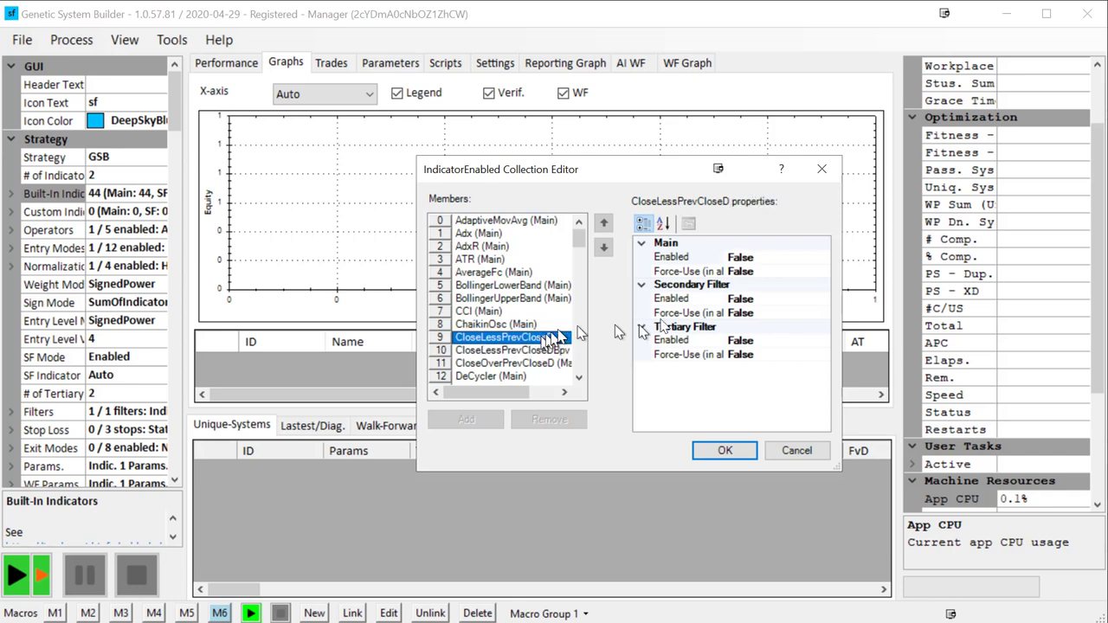
Examine RoofingFilter1Pole and the secondary filter setting of CloseLessPrevHighD, and accept the indicator collection.
left_click_drag(578, 251, 578, 278)
left_click(525, 324)
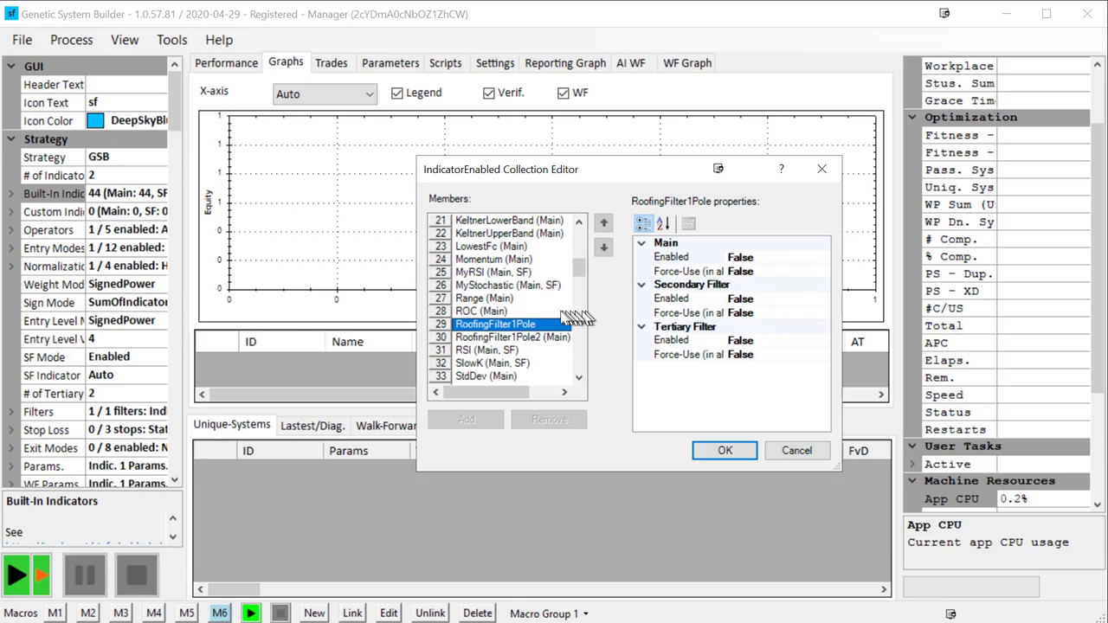
left_click(578, 378)
left_click(578, 377)
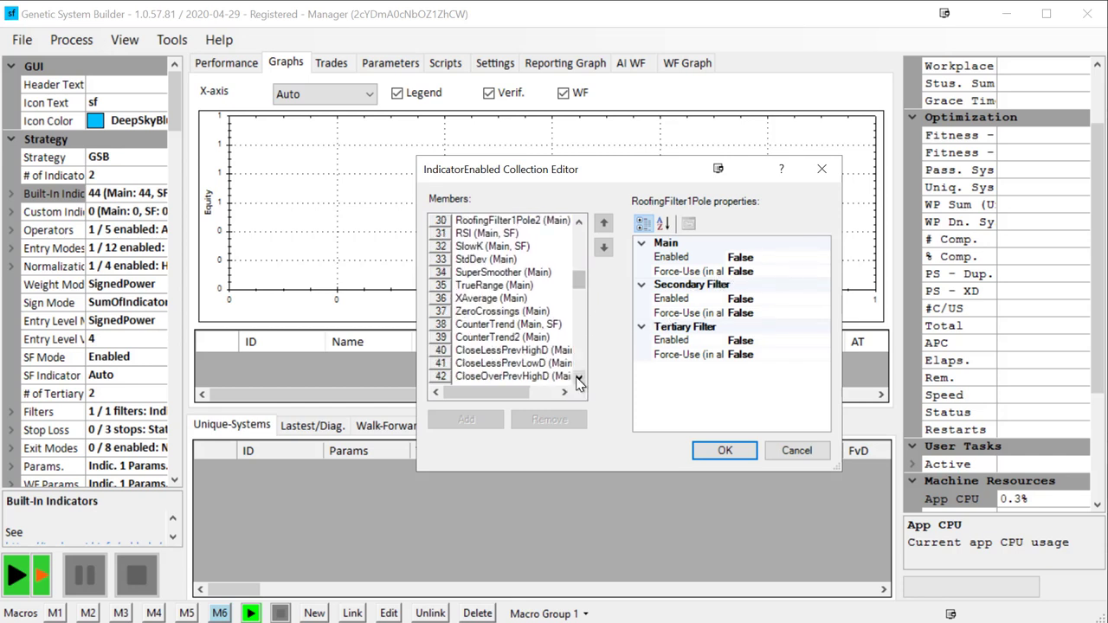
left_click(544, 351)
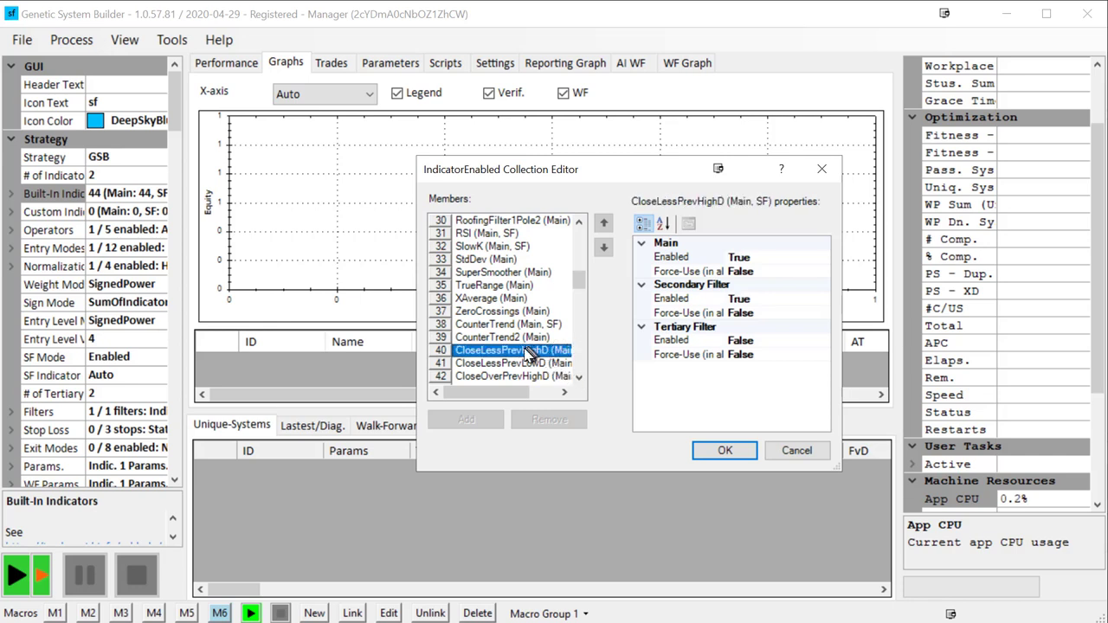
left_click(752, 298)
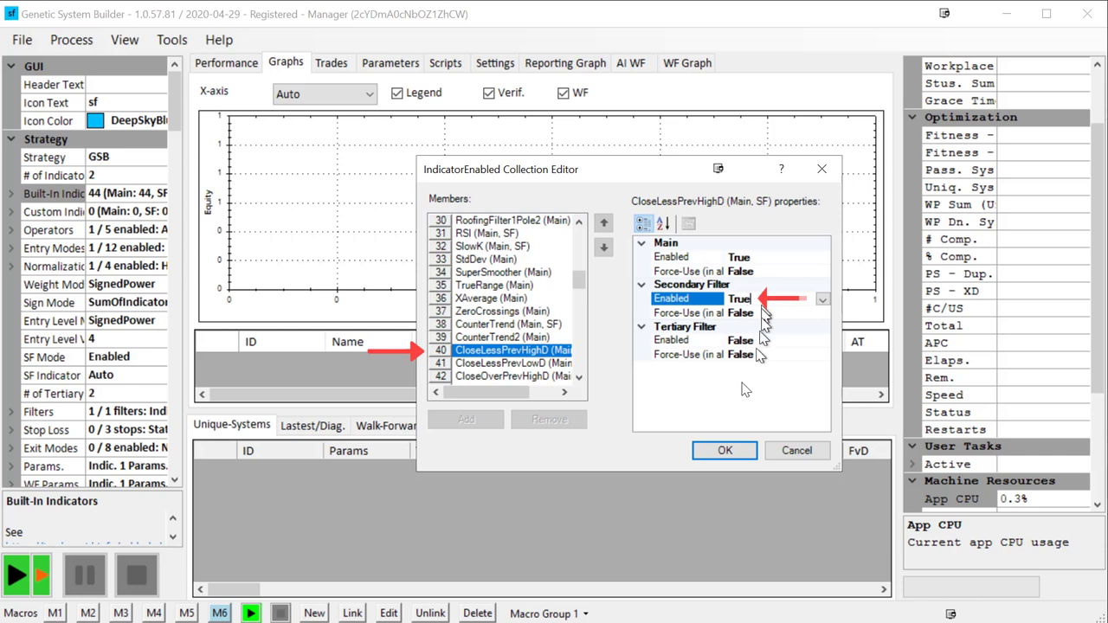
left_click(724, 452)
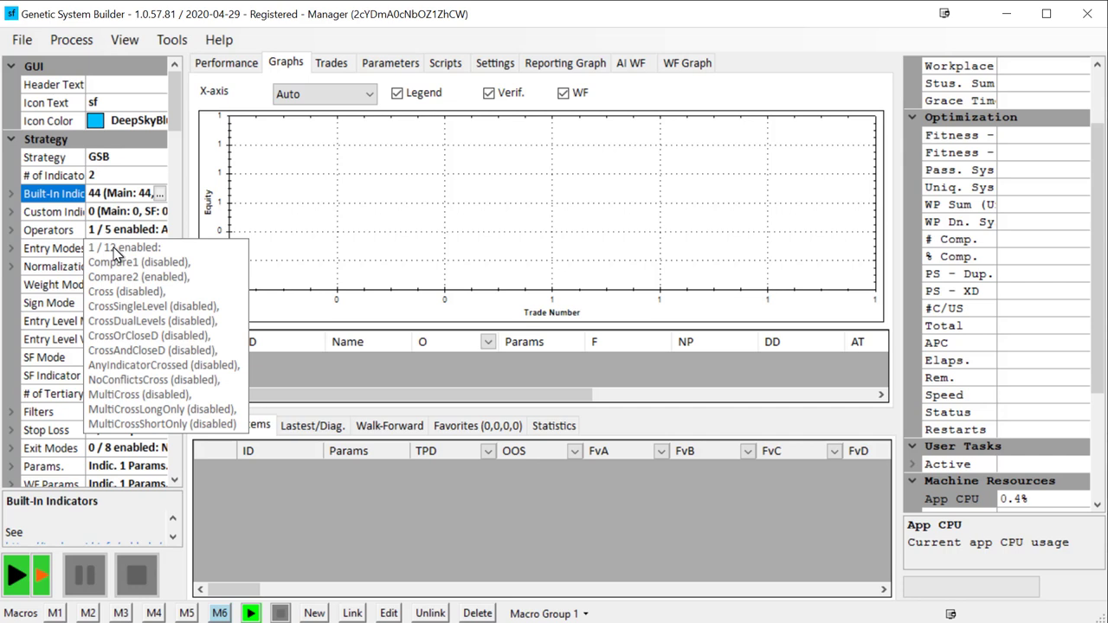
Open the strategy's entry modes collection, check the Compare2 entry mode's setting and accept the collection.
left_click(122, 248)
left_click(159, 249)
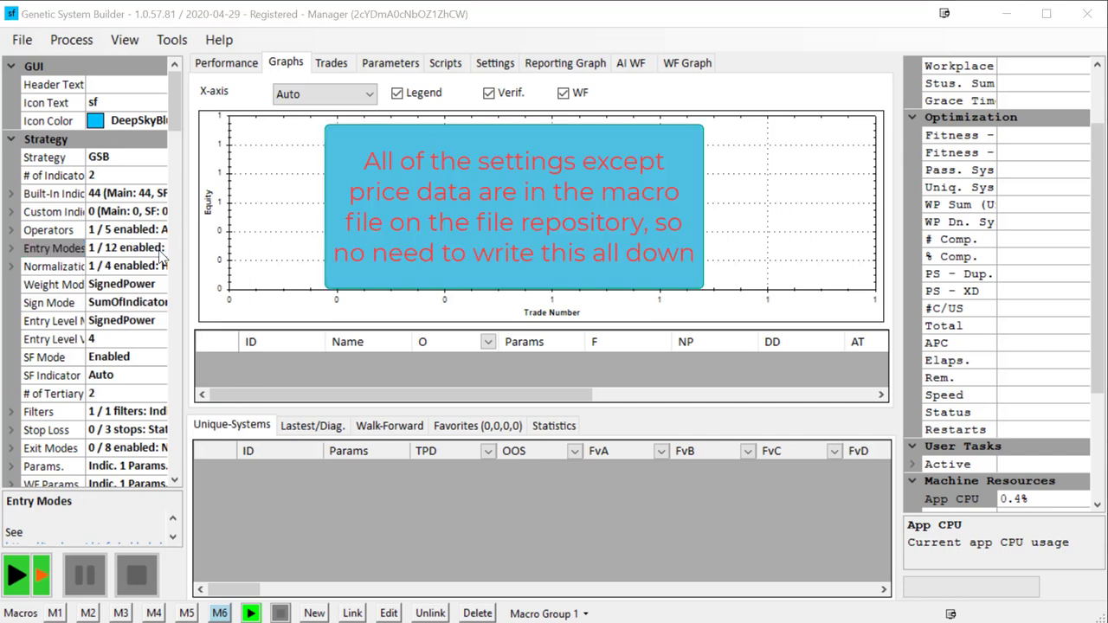
mouse_move(1099, 230)
left_mouse_down()
mouse_move(718, 179)
mouse_move(597, 139)
mouse_move(311, 111)
left_mouse_up()
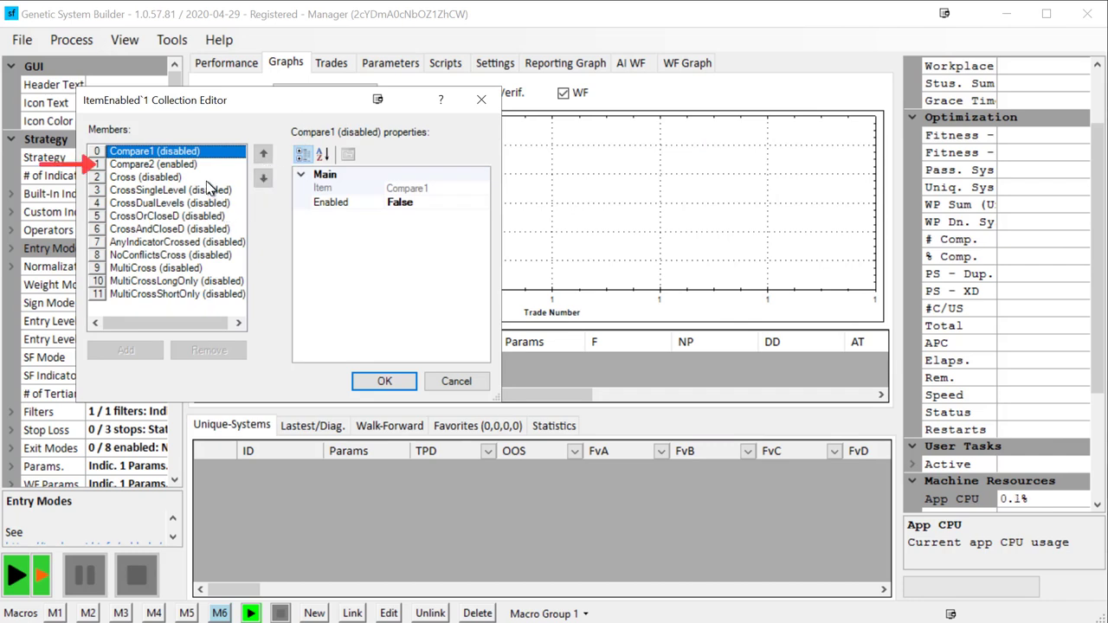
left_click(185, 166)
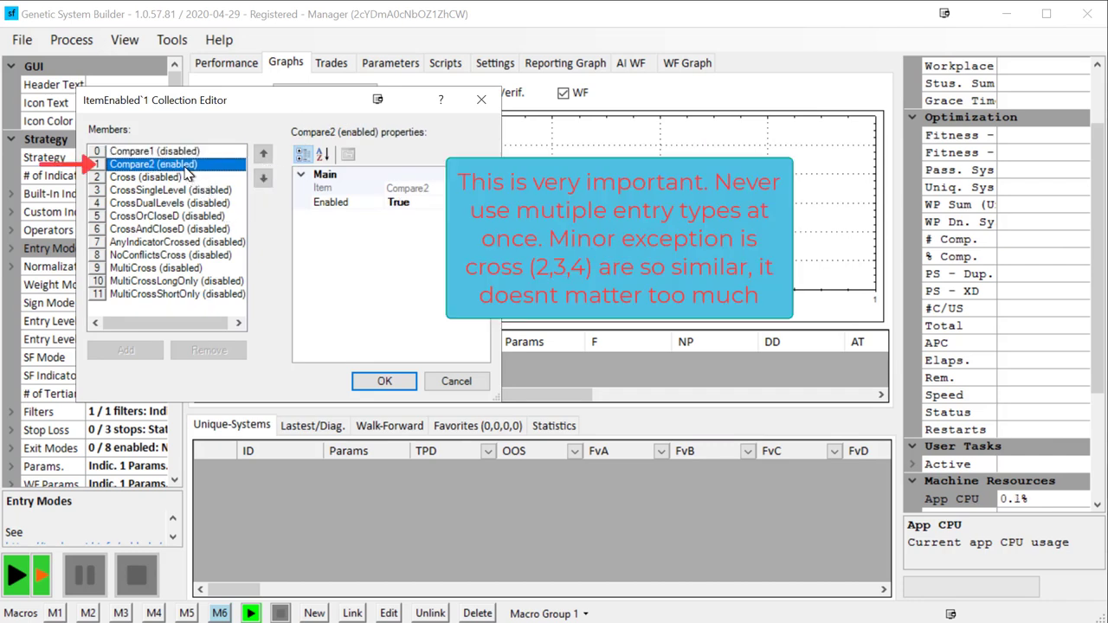
left_click(386, 381)
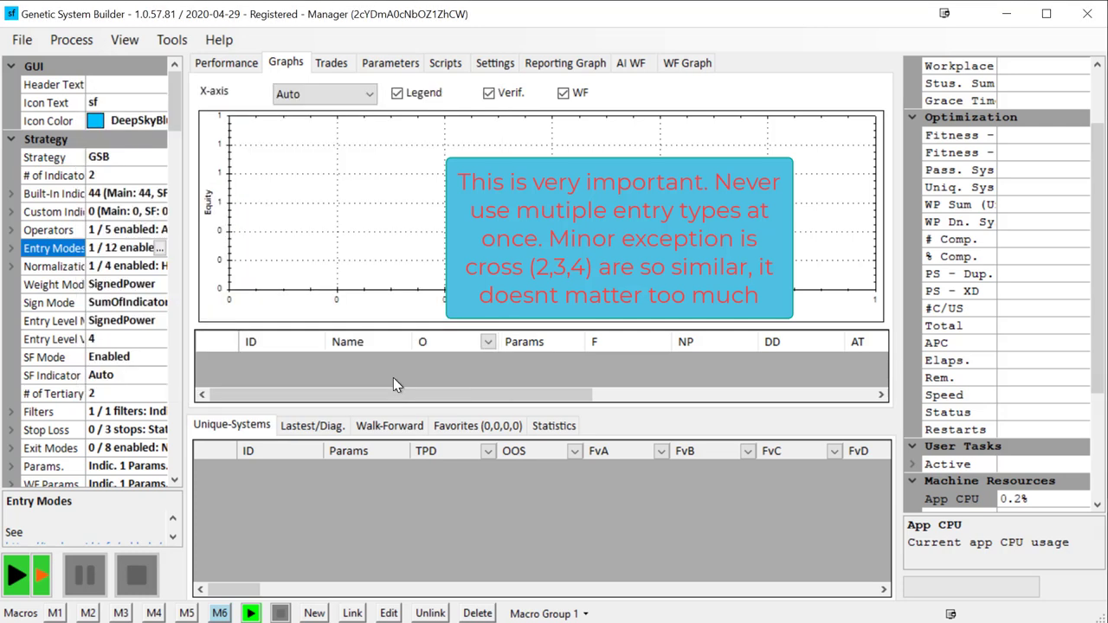
Review the strategy's weight mode and its number of tertiary filters.
left_click(161, 286)
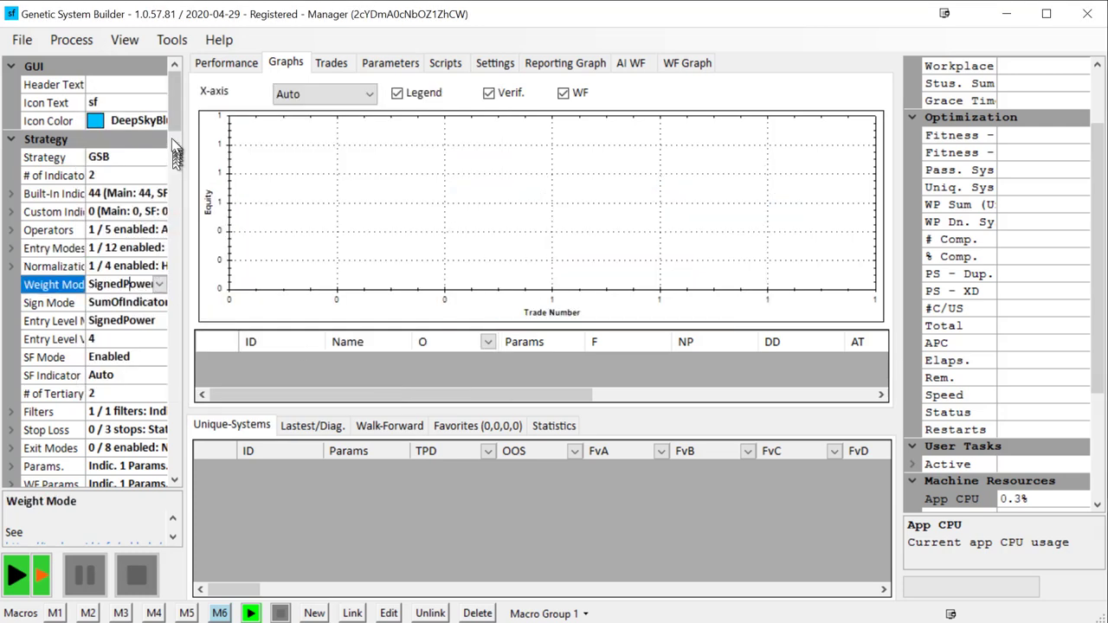
scroll(172, 130, "down", 2)
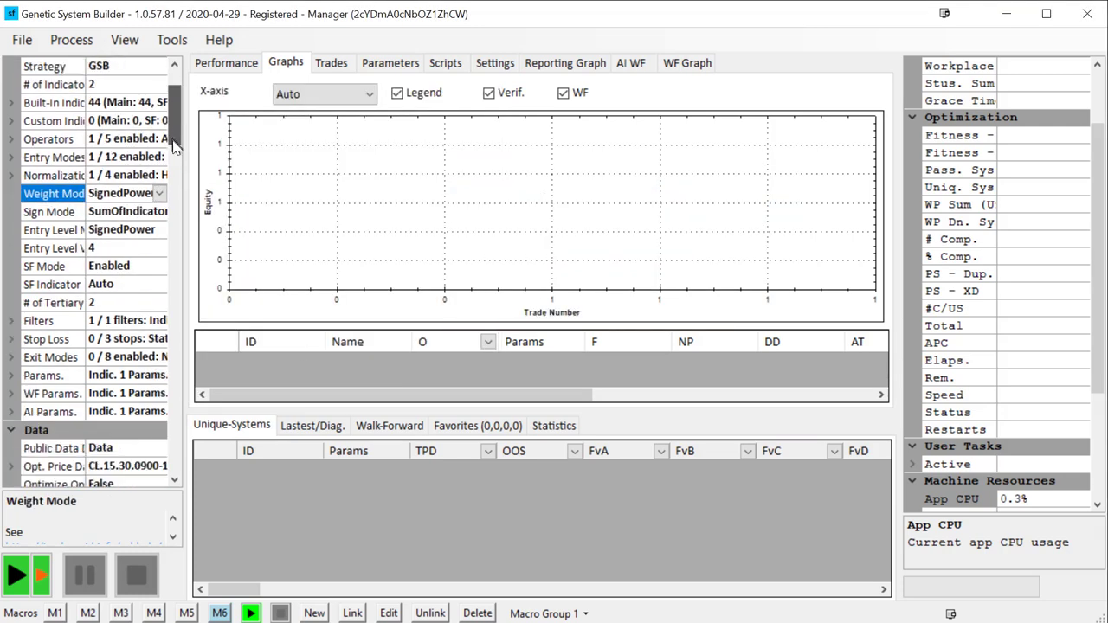
scroll(172, 130, "up", 2)
left_click_drag(172, 125, 173, 154)
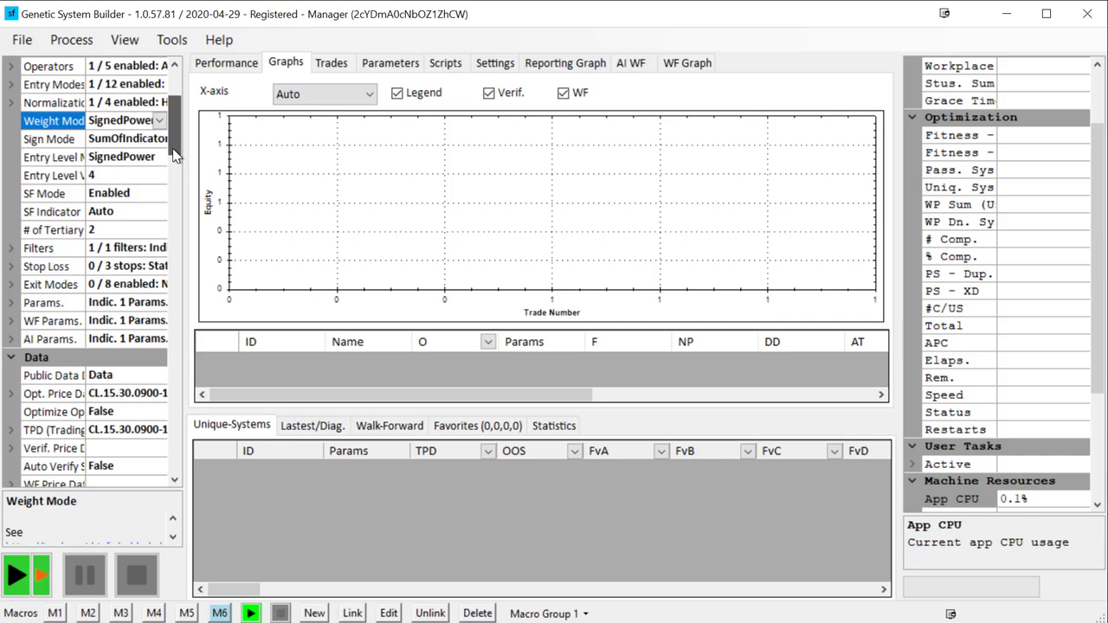
left_click(78, 229)
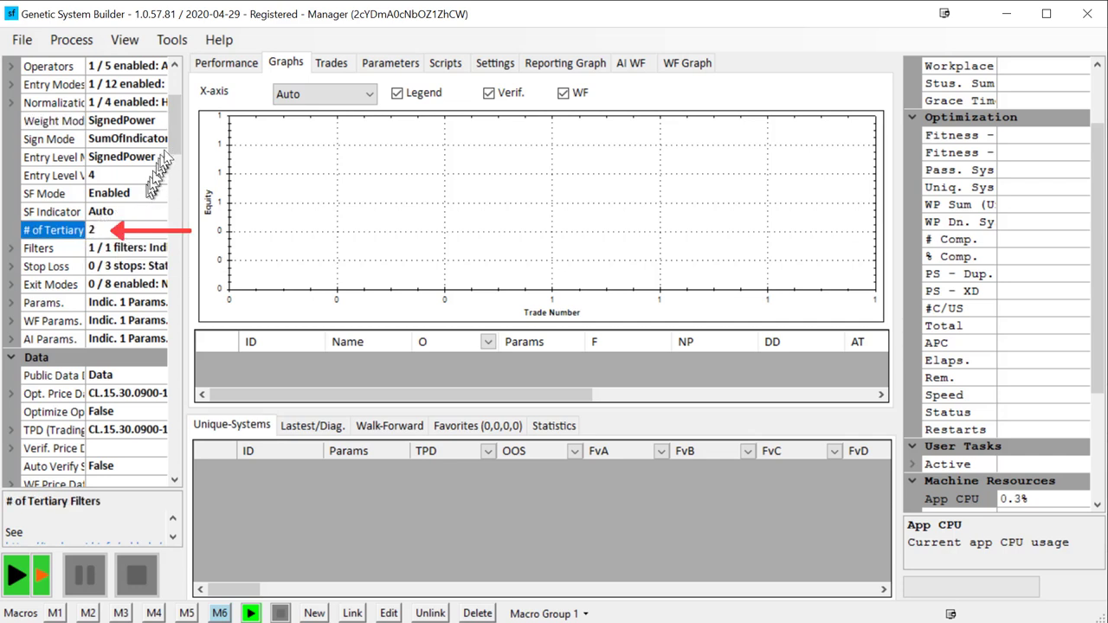
scroll(174, 142, "down", 1)
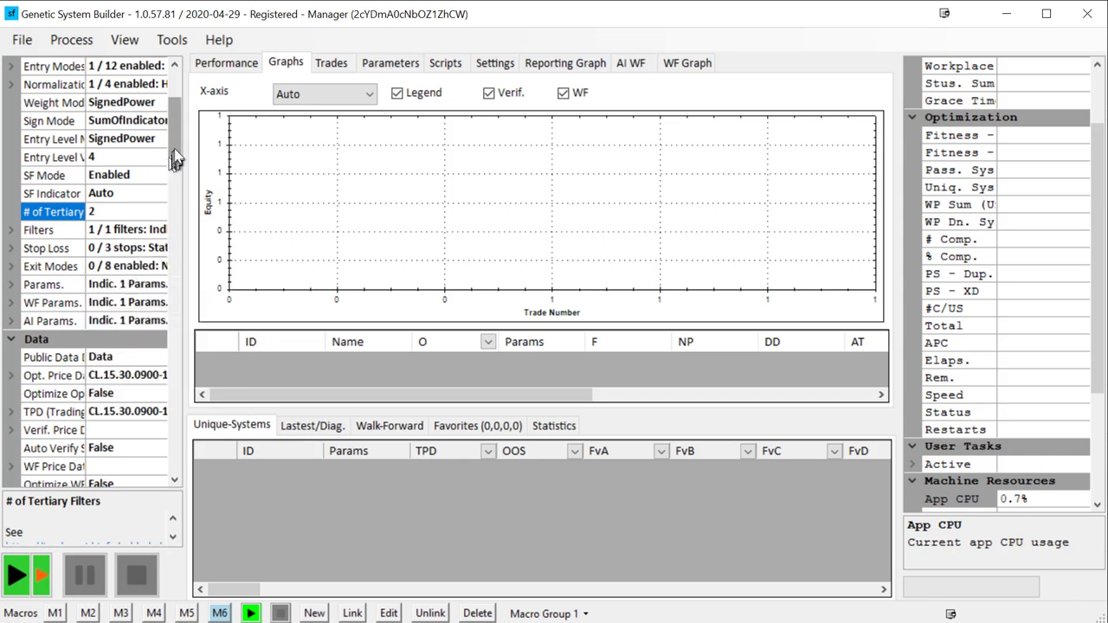
Open the optimization price data and check the session and multipliers of both CL.15.30.0900-1430 data streams.
scroll(174, 143, "down", 3)
left_click(144, 211)
left_click(159, 213)
left_click(766, 113)
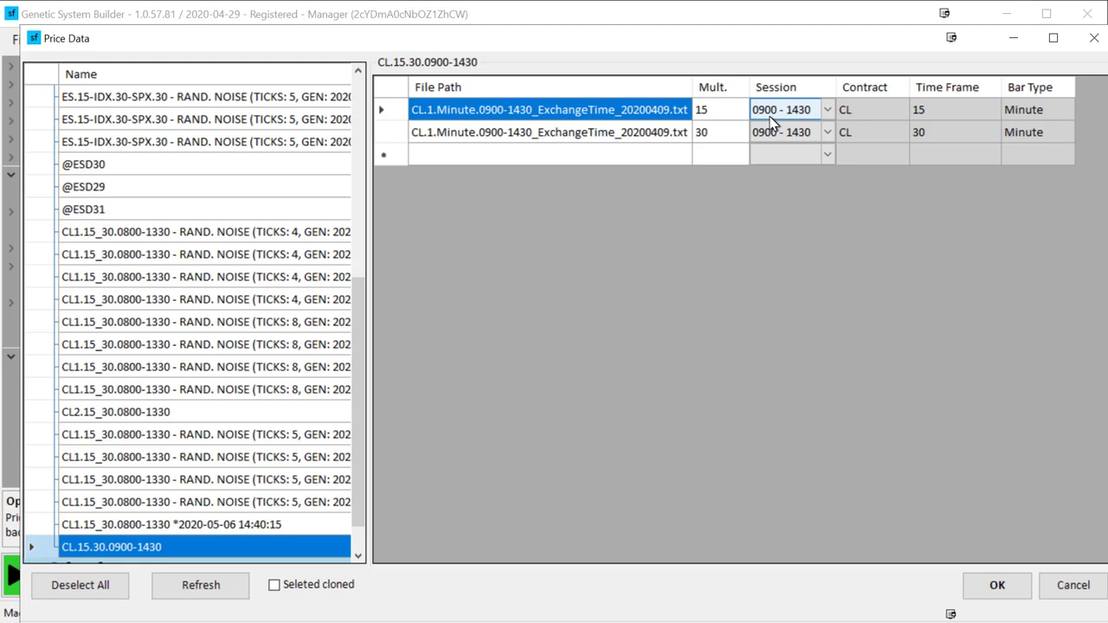
left_click(715, 116)
left_click(715, 135)
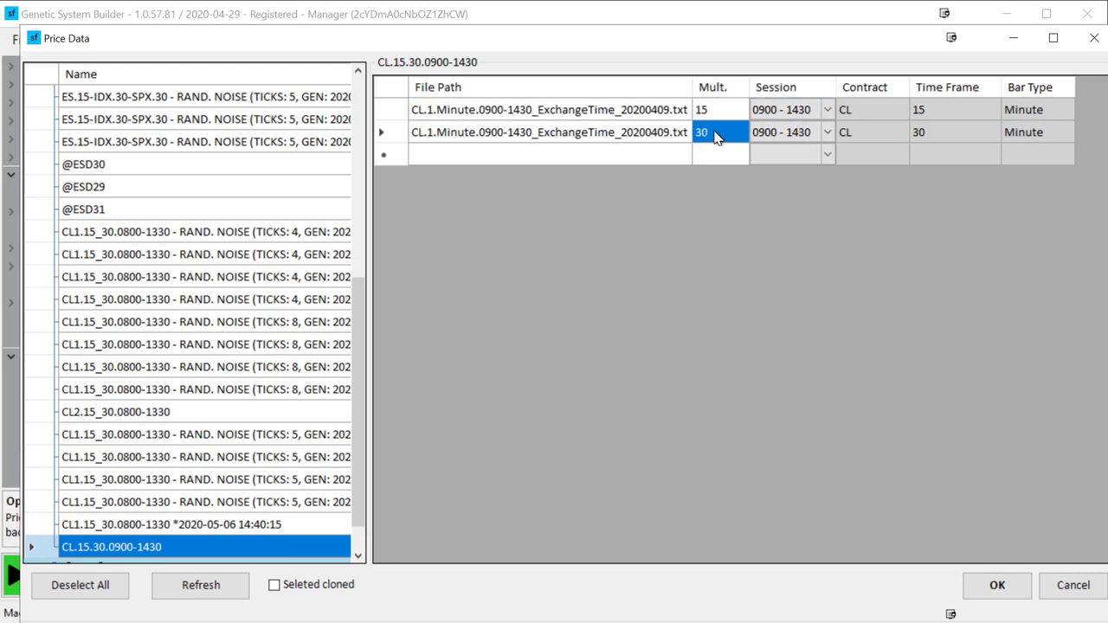
Browse for a price file for the empty data row and compare CL.1.Minute.0800-1330_CST_20200409 with its copy.
double_click(653, 157)
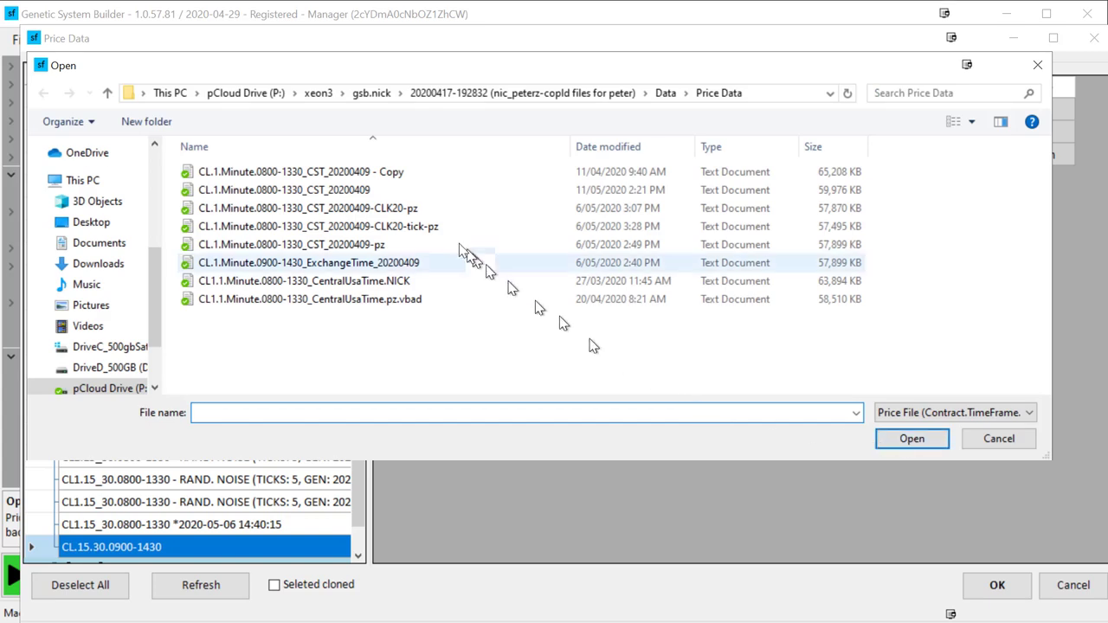
left_click(360, 191)
left_click(367, 173)
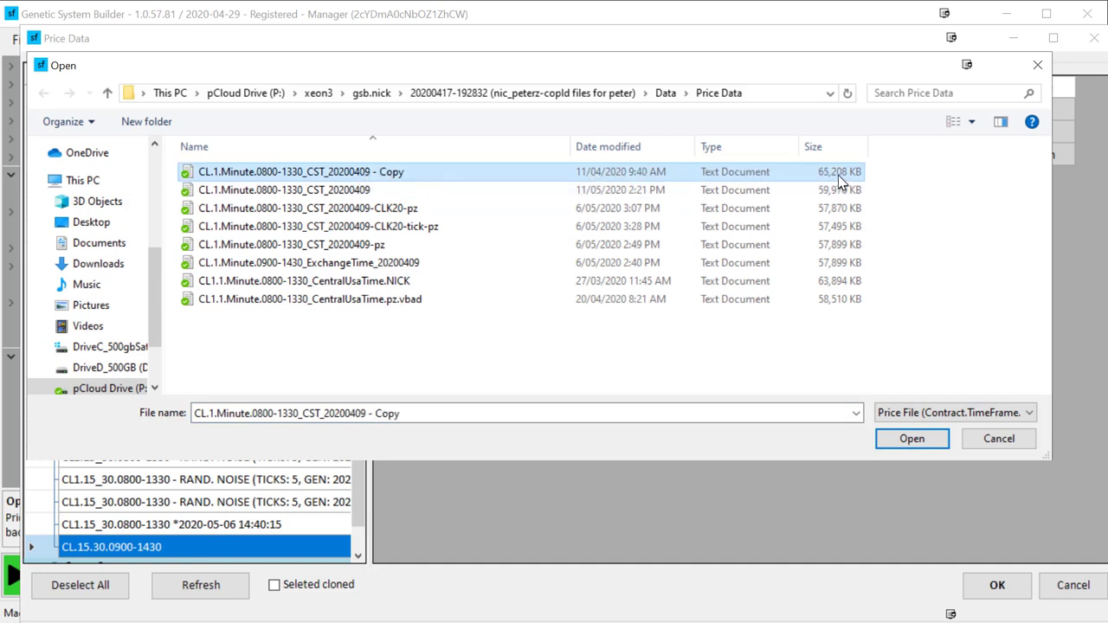
left_click(342, 192)
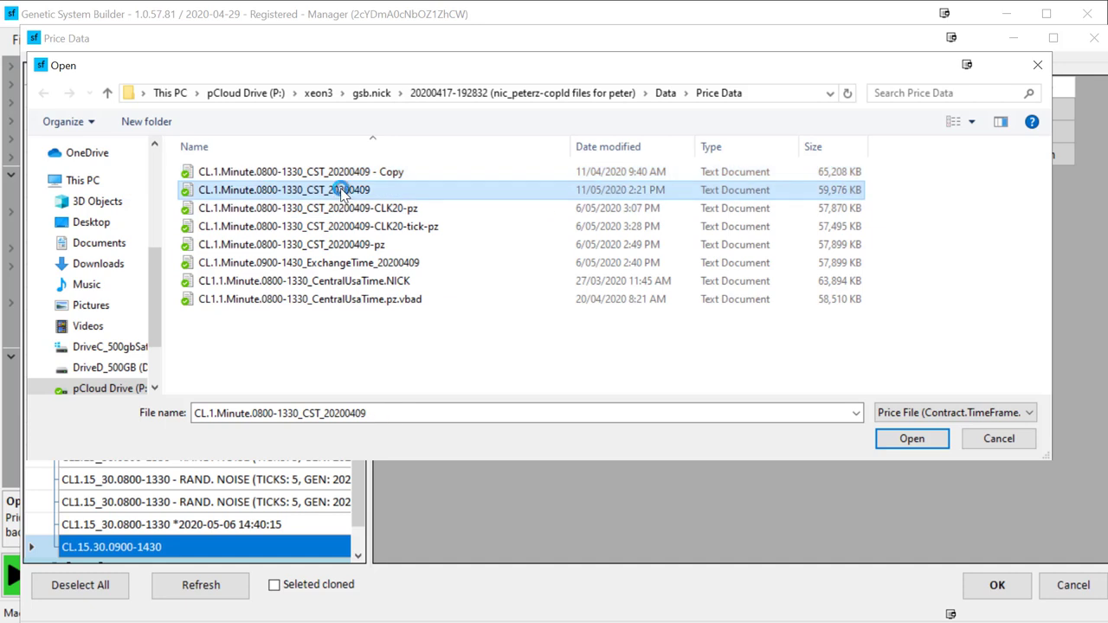
Open CL.1.Minute.0800-1330_CST_20200409 in Notepad and go to the end of the file to inspect its last rows.
right_click(340, 188)
left_click(381, 264)
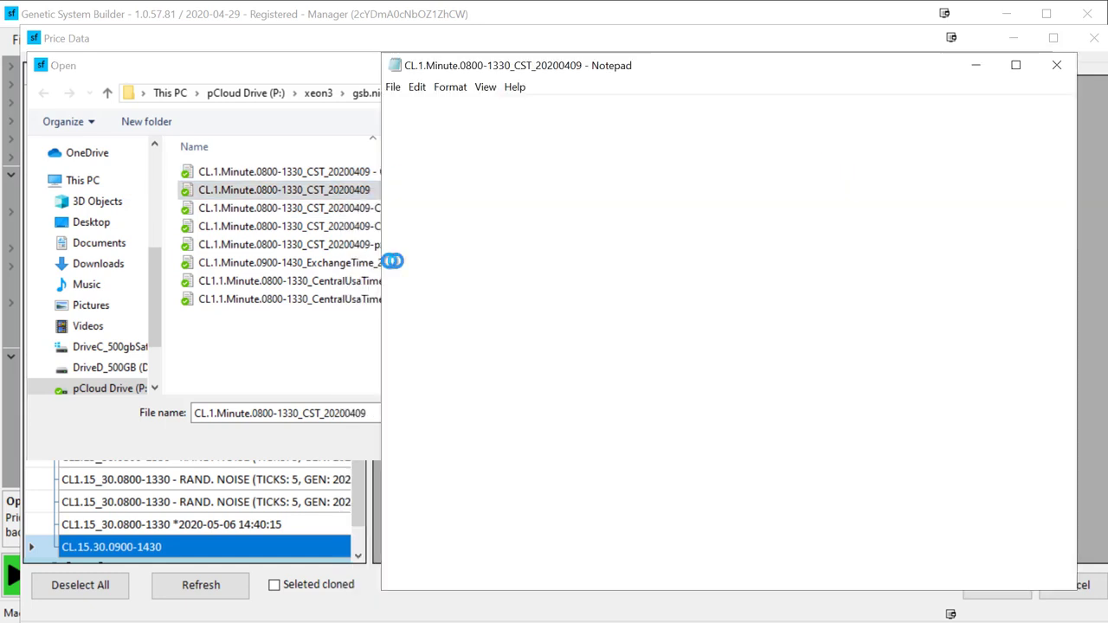
key("ctrl+End")
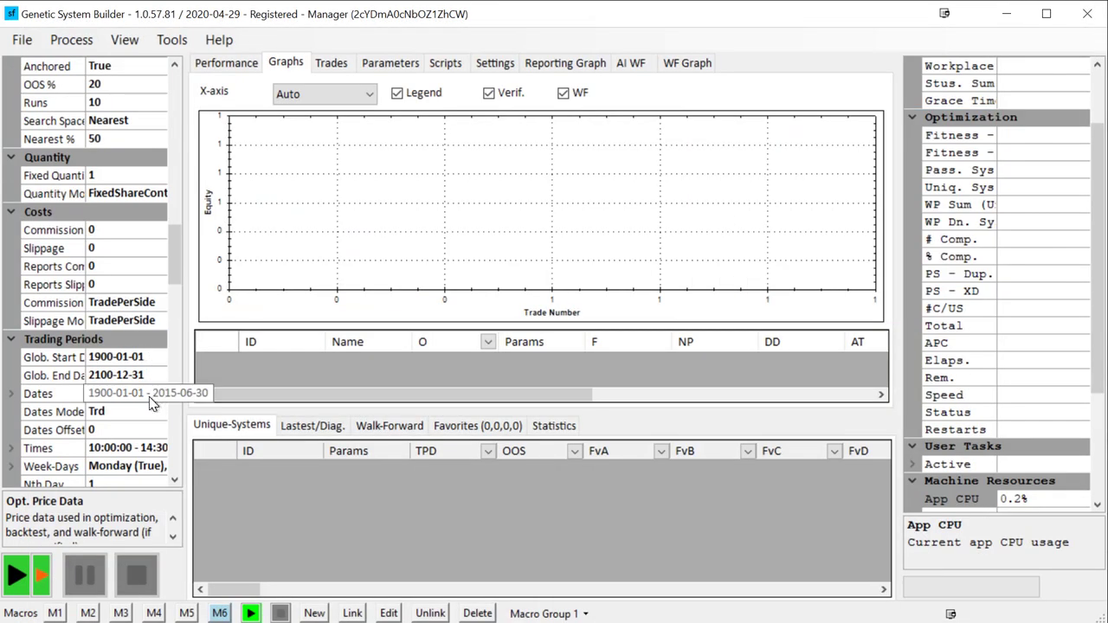
Review the trading period and exit settings, checking the Nth day mode, post-build auto Nth day mode and maximum stop loss.
scroll(150, 404, "down", 2)
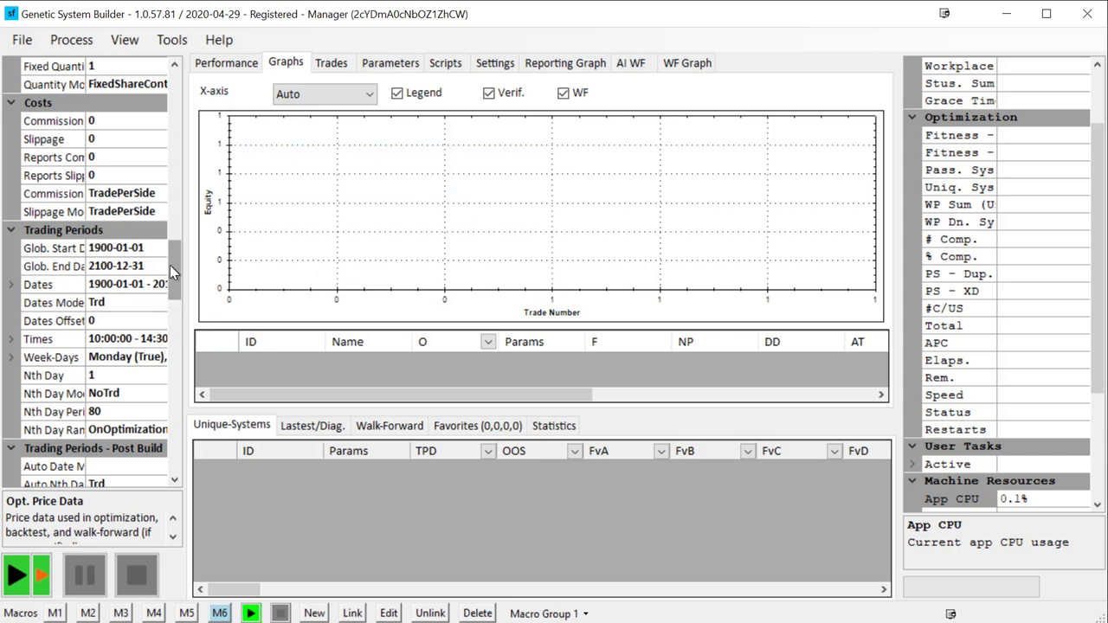
scroll(169, 264, "down", 3)
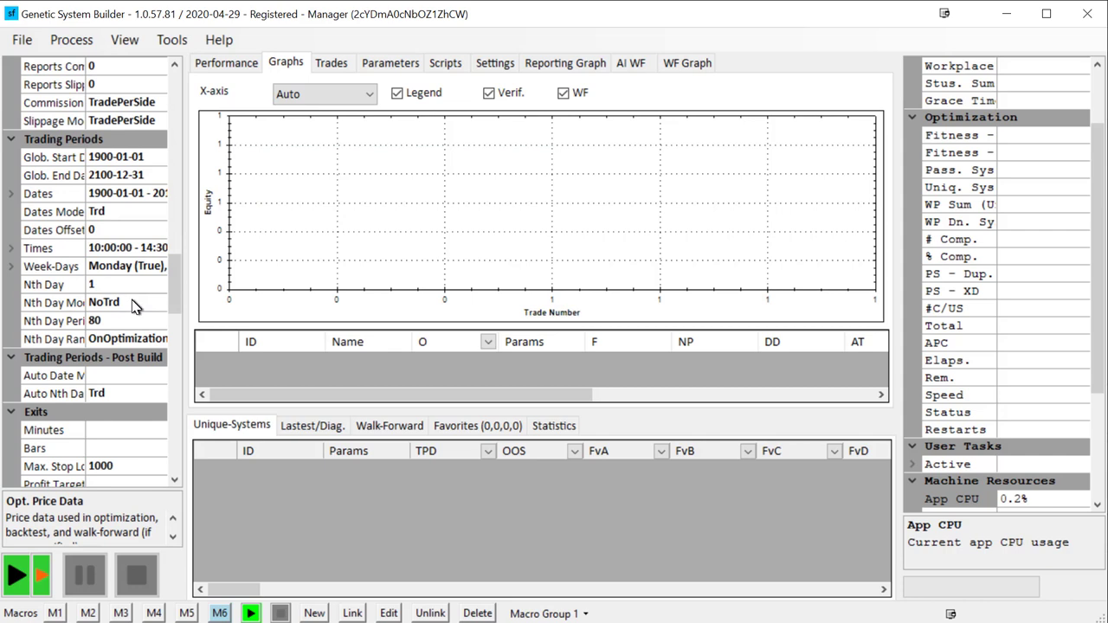
left_click(132, 302)
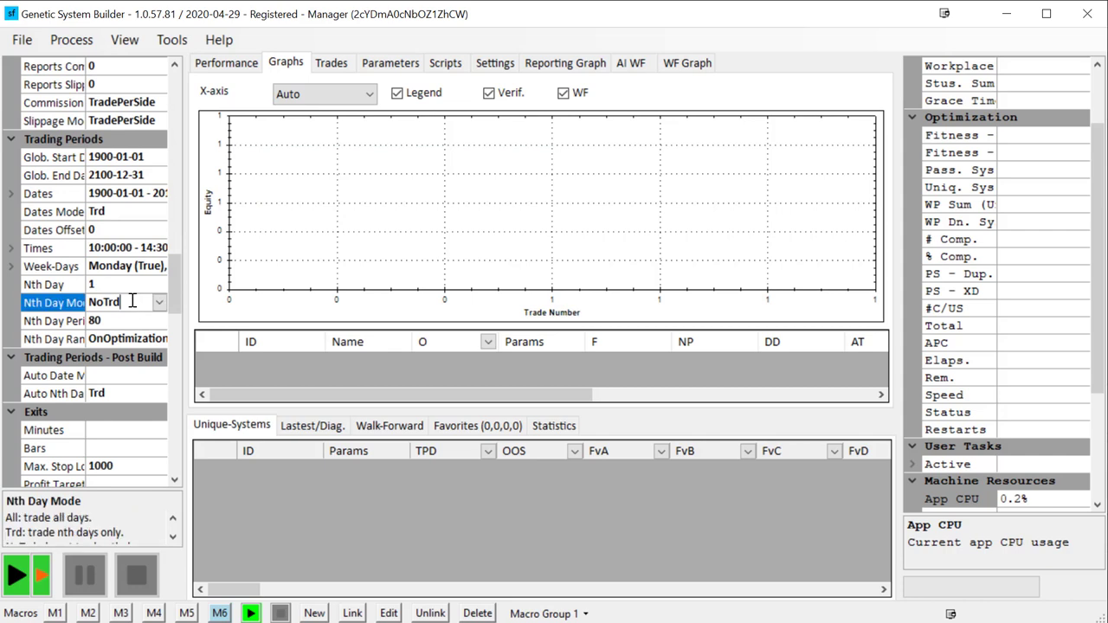
left_click(105, 393)
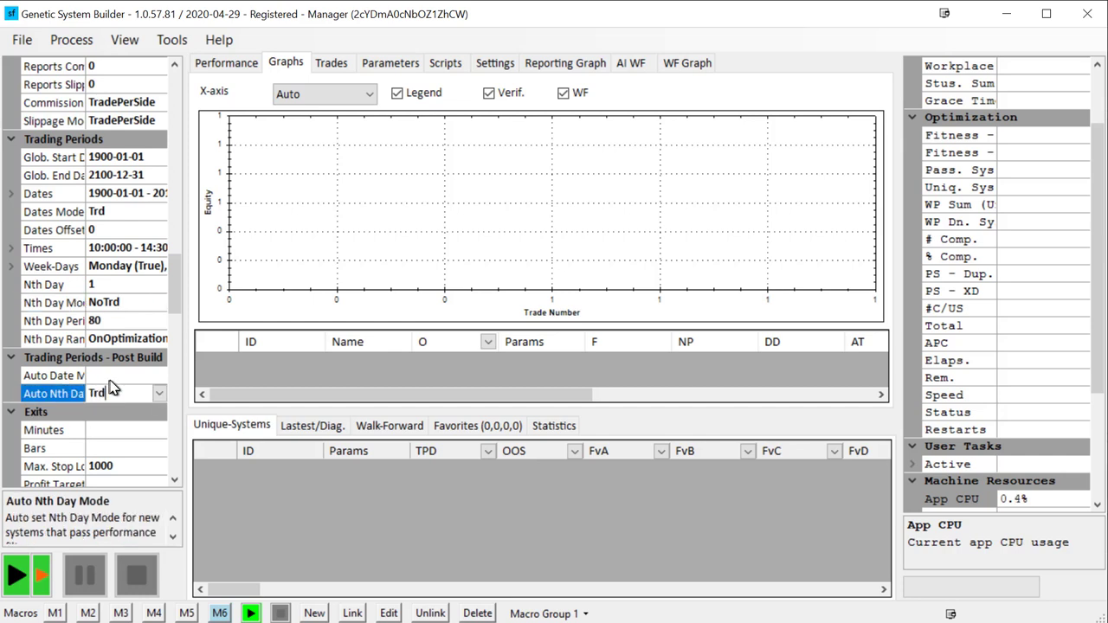
left_click(130, 466)
scroll(171, 290, "down", 1)
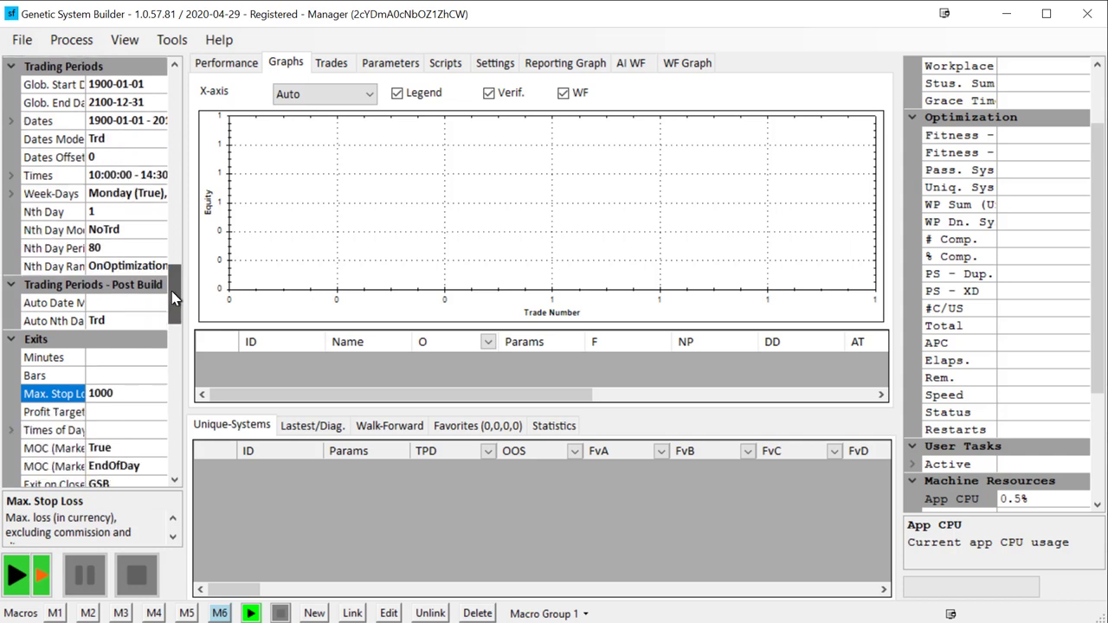
Set the header text to pass1 in the GUI settings.
left_click_drag(171, 290, 174, 90)
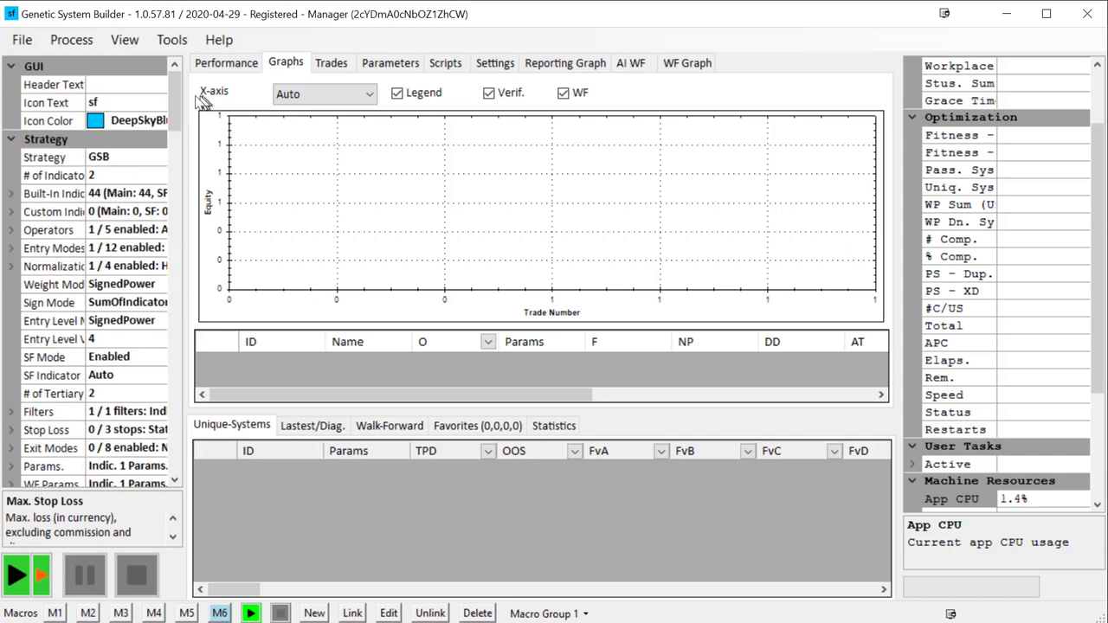
left_click(132, 84)
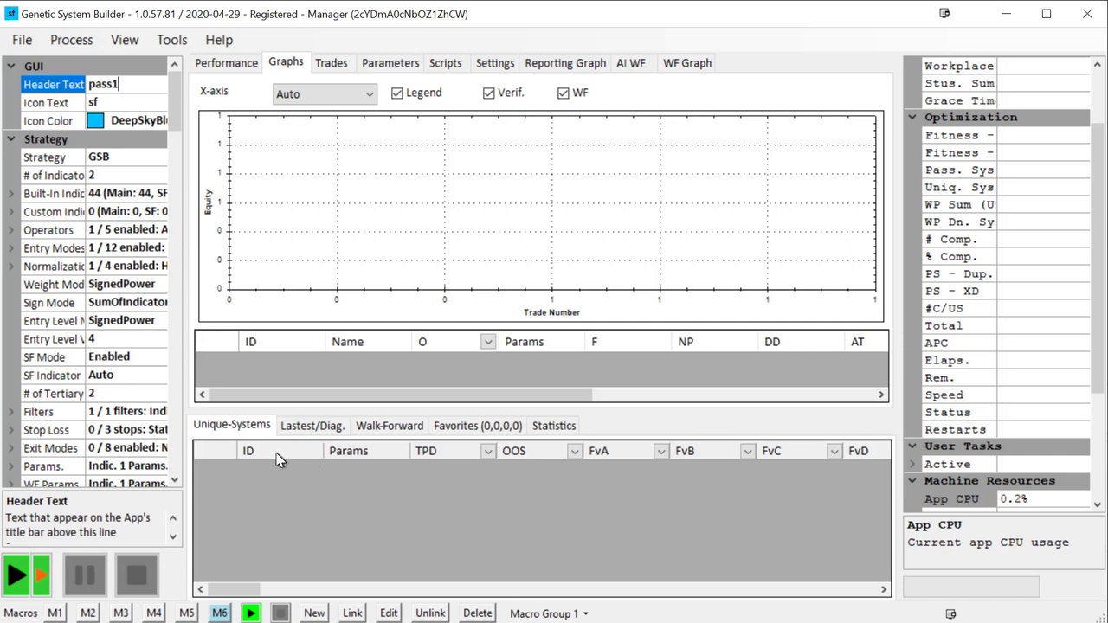
Create a new macro with a SettingsFull action and pull the current settings into it.
left_click(315, 613)
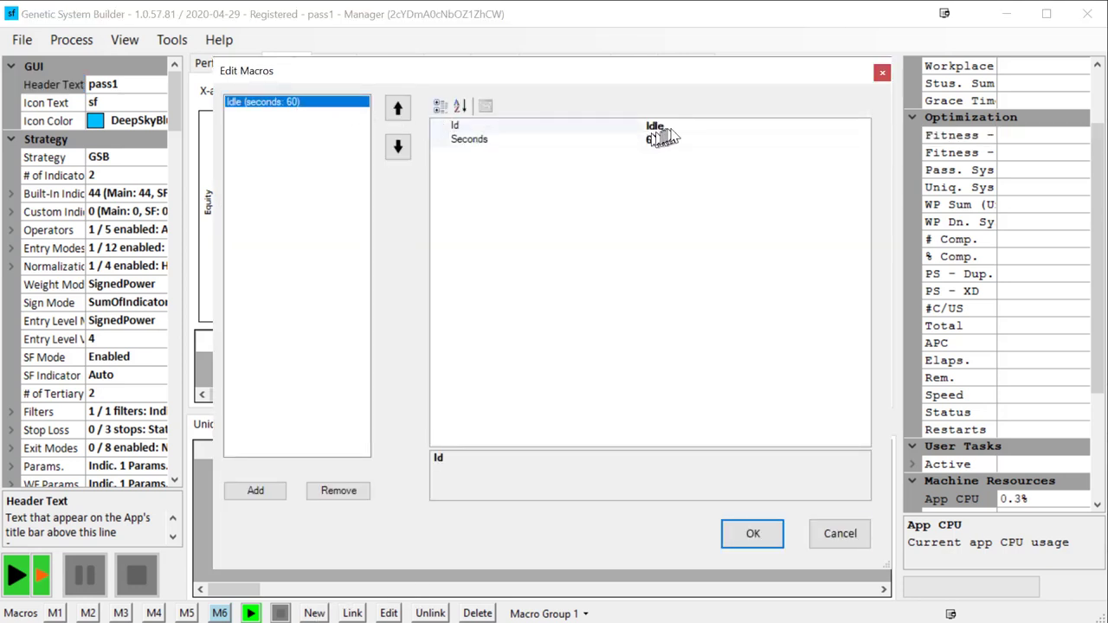
left_click(657, 126)
left_click(691, 300)
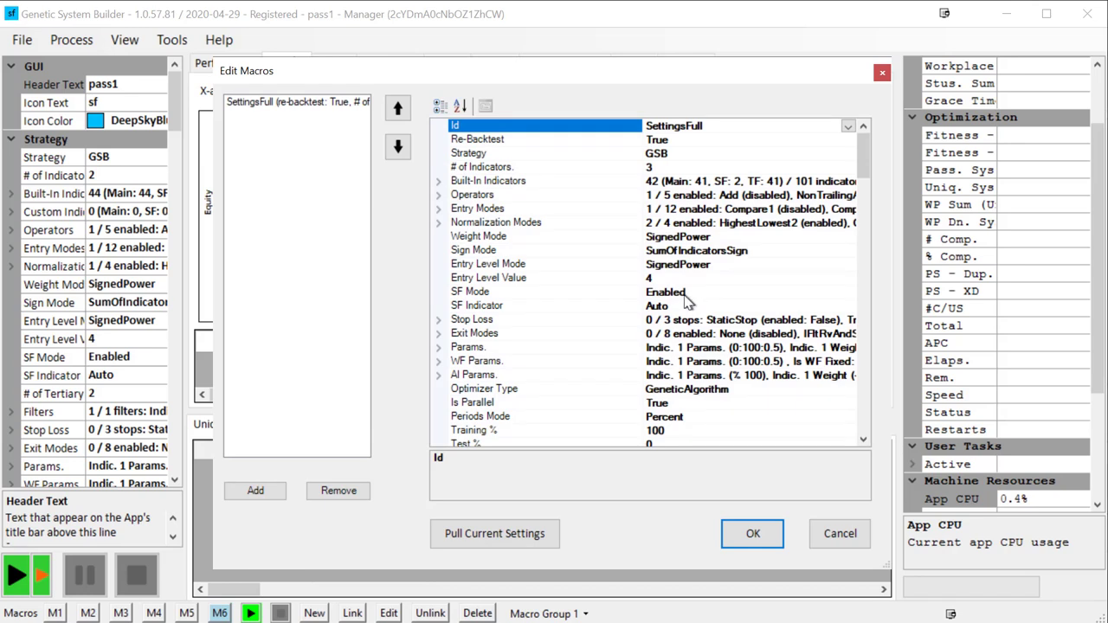
left_click(483, 536)
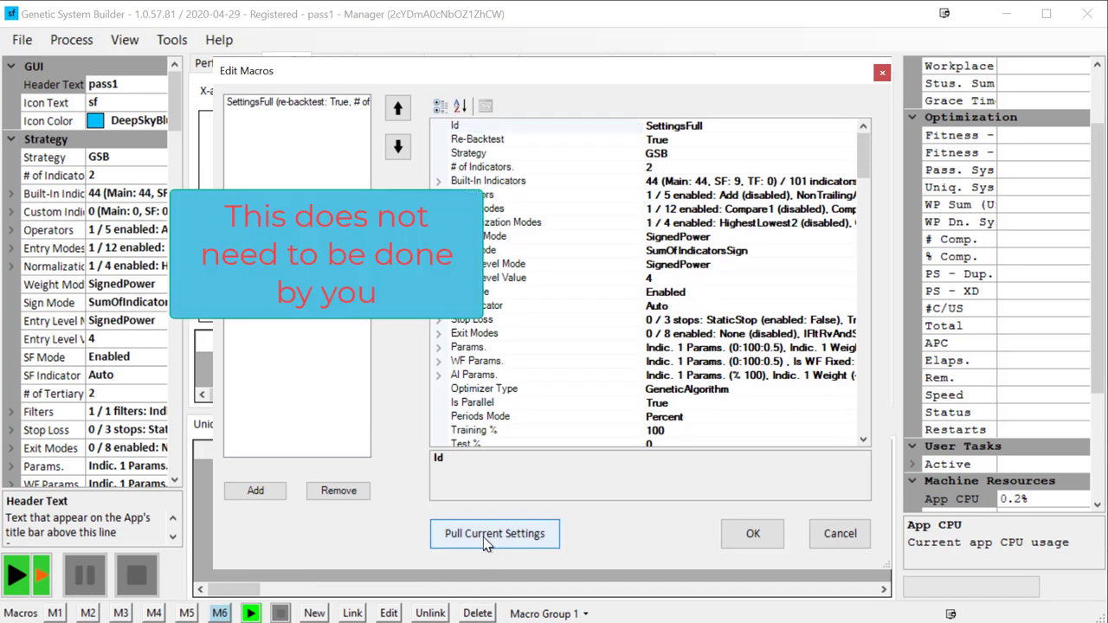
left_click(483, 538)
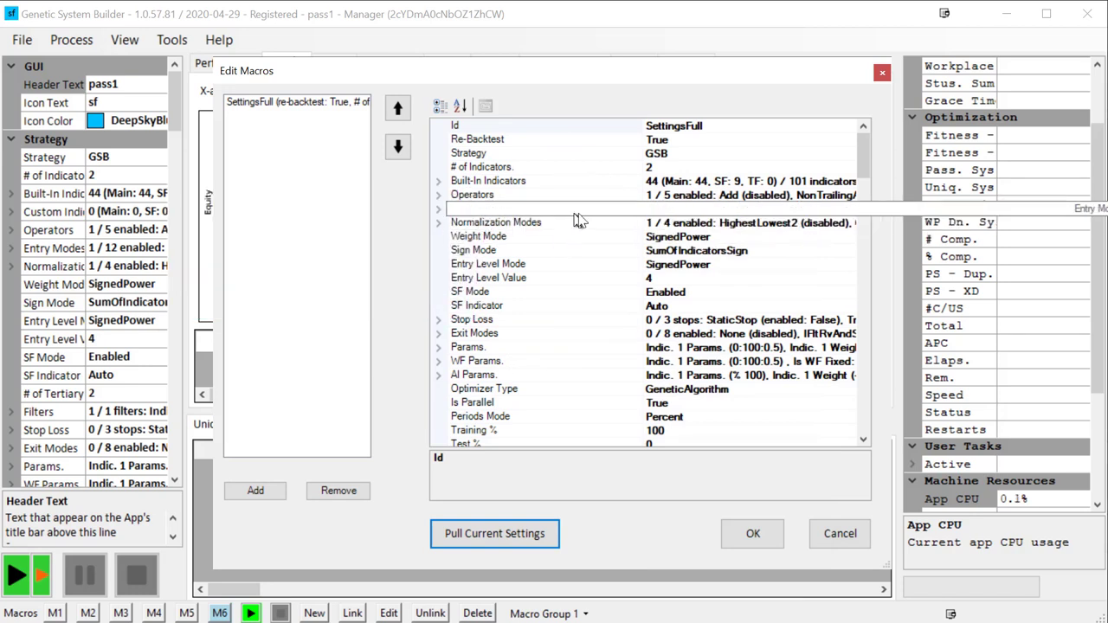
Accept the macro and save it over the existing m6-CL-INIDCATORtest macro file.
left_click(746, 530)
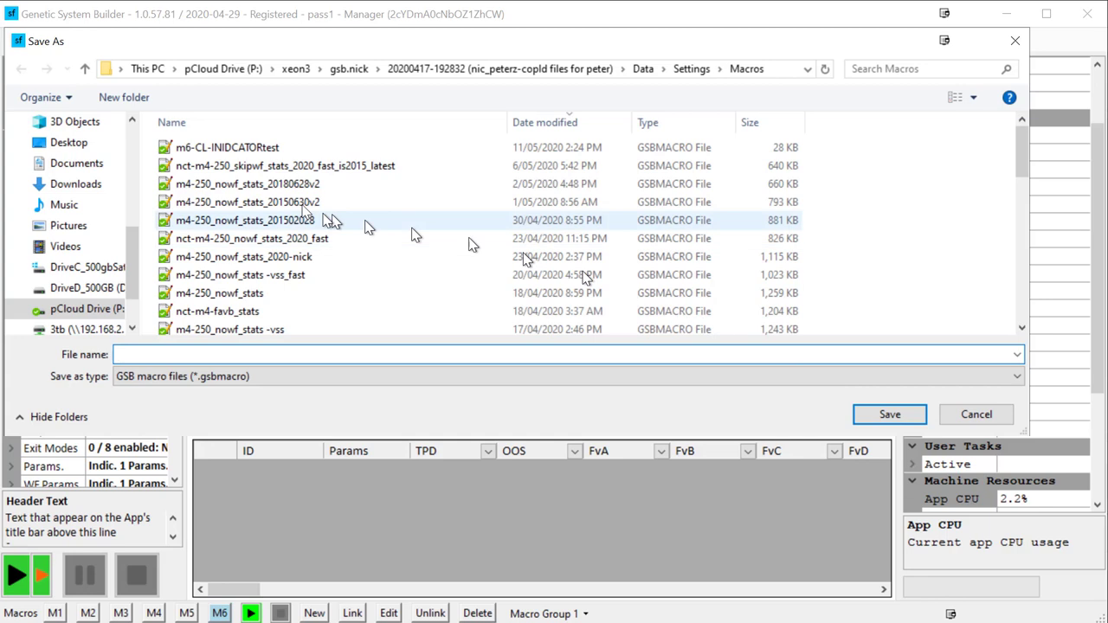
left_click(223, 149)
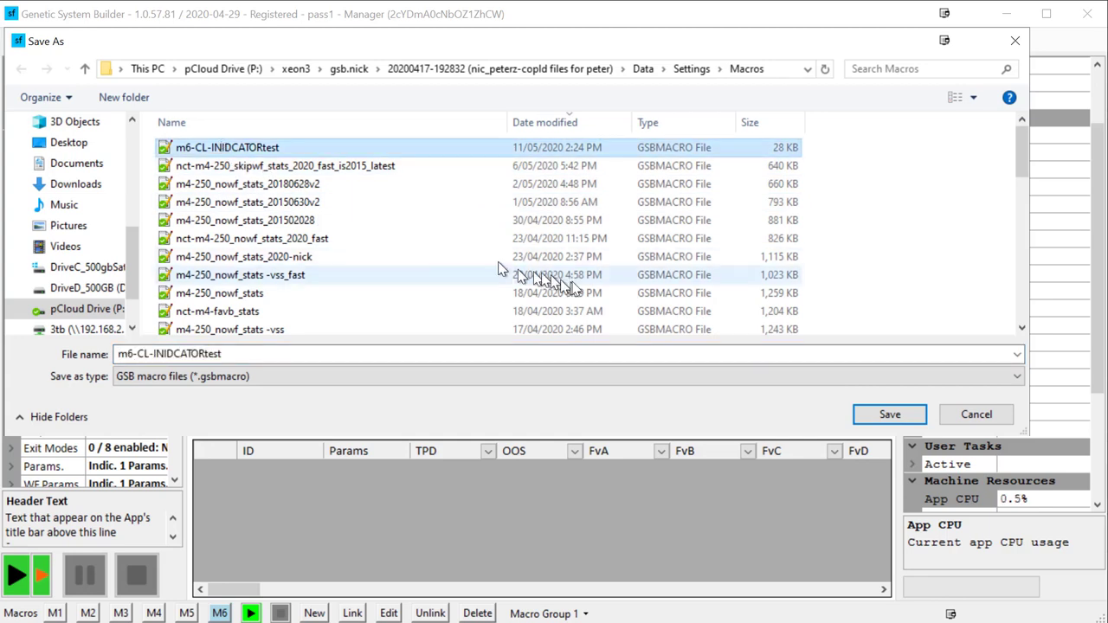
left_click(875, 419)
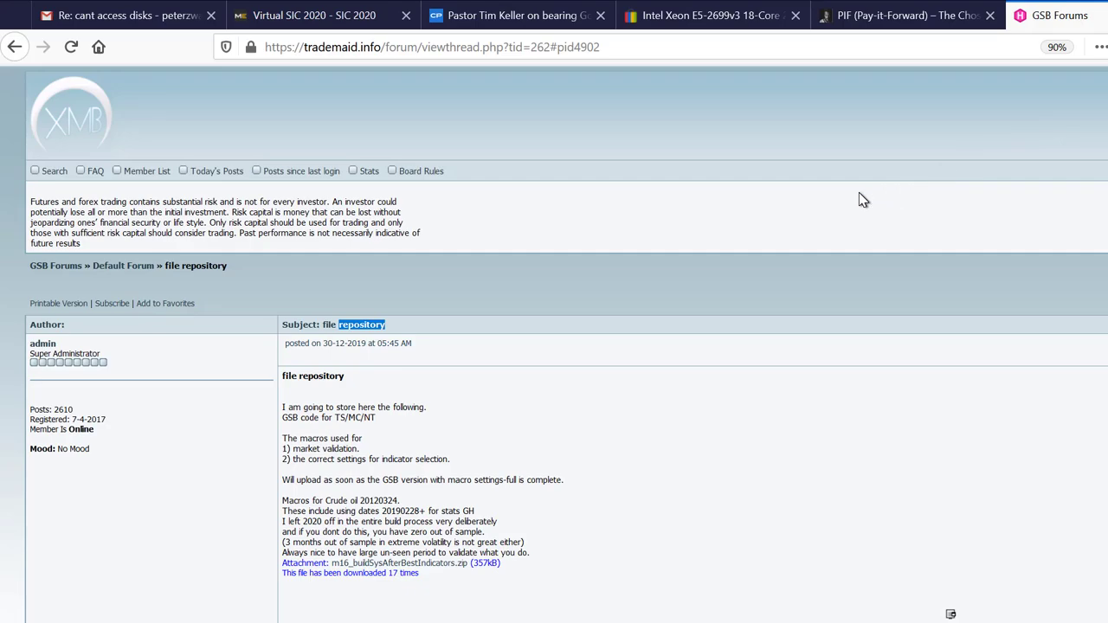
Switch to the GSB Forums in the browser, search for "repository" and look through the file repository thread.
right_click(366, 325)
left_click(387, 337)
left_click(54, 173)
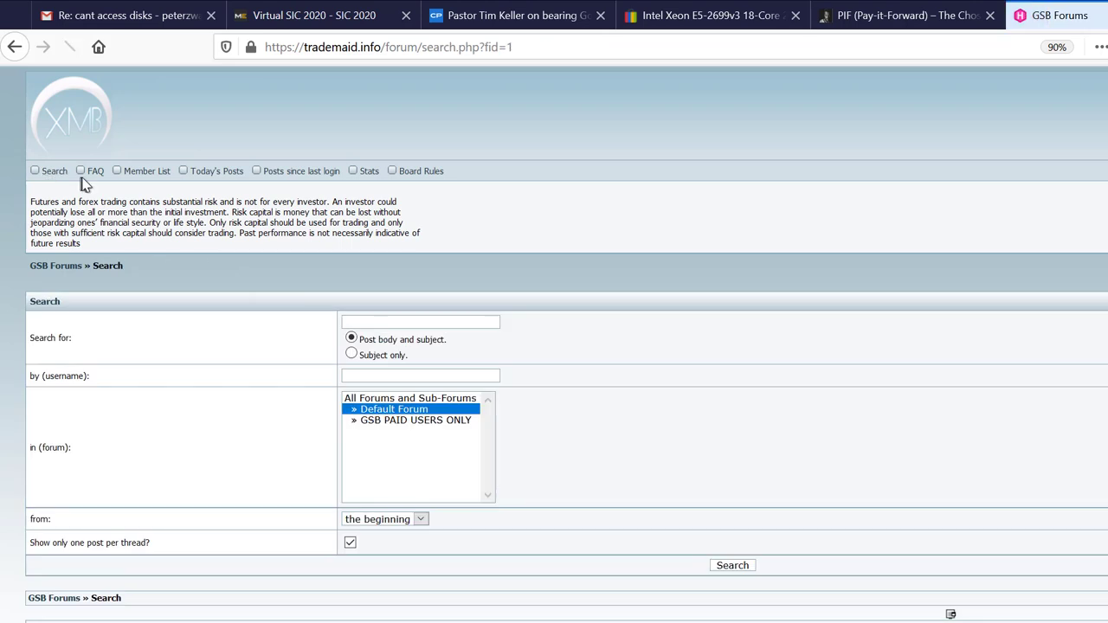
left_click(413, 322)
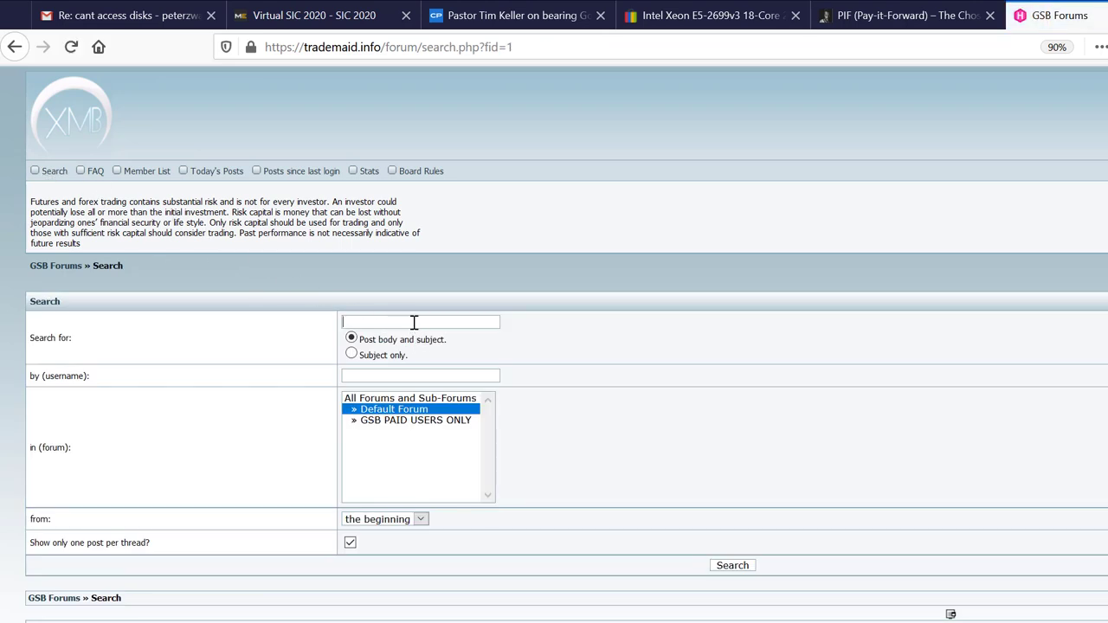
type("repository")
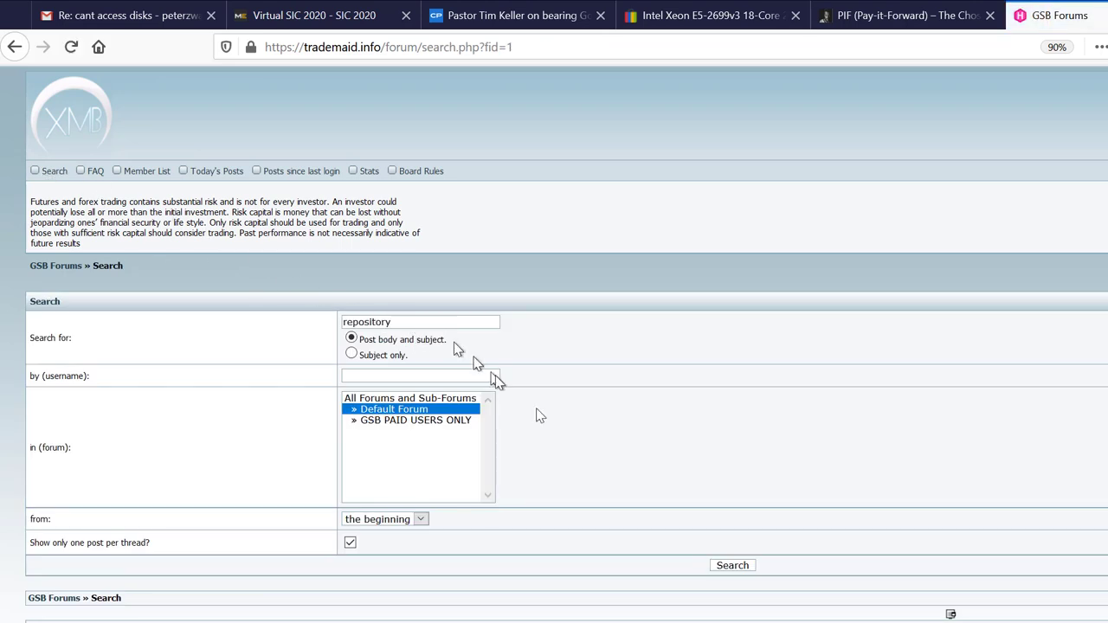
left_click(733, 567)
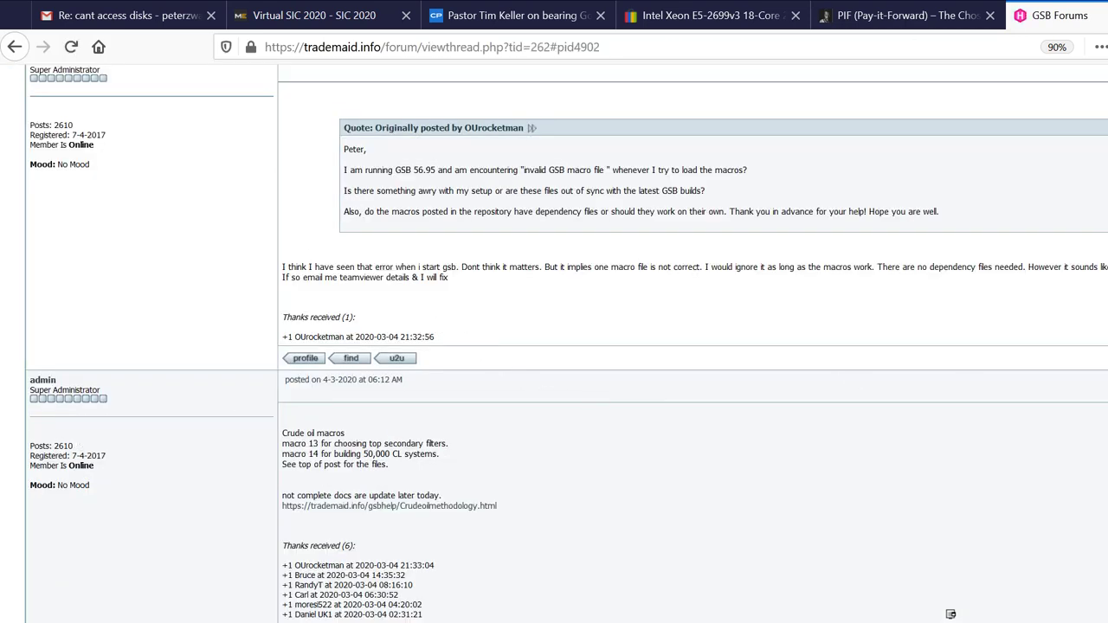
scroll(554, 346, "up", 10)
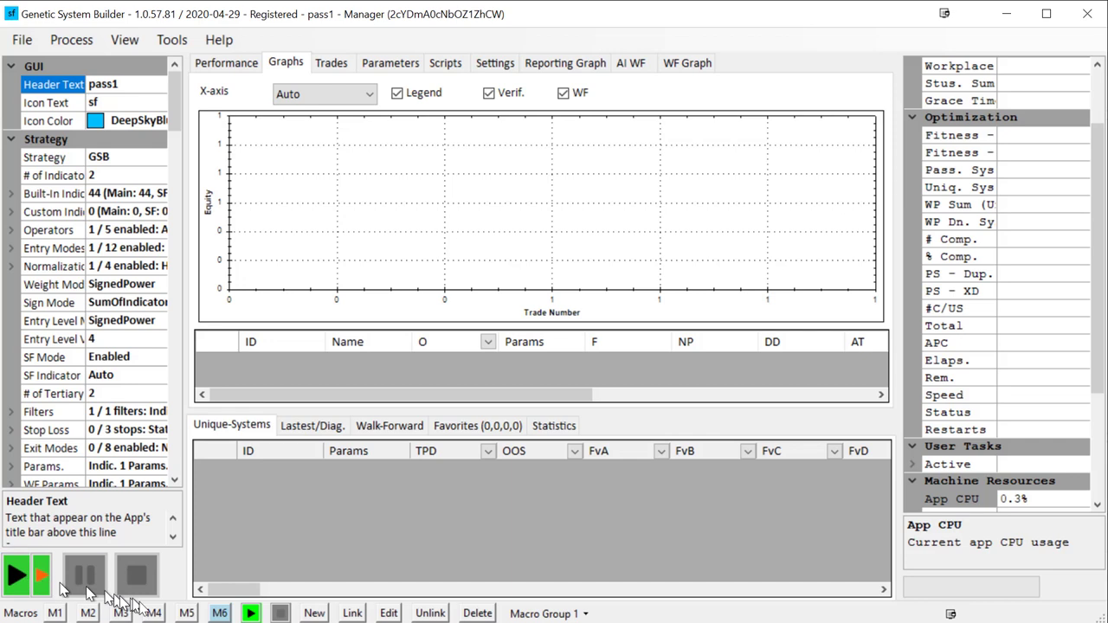
Assign the m6-CL-INIDCATORtest macro file to macro slot M6 and run it in Genetic System Builder.
left_click(220, 613)
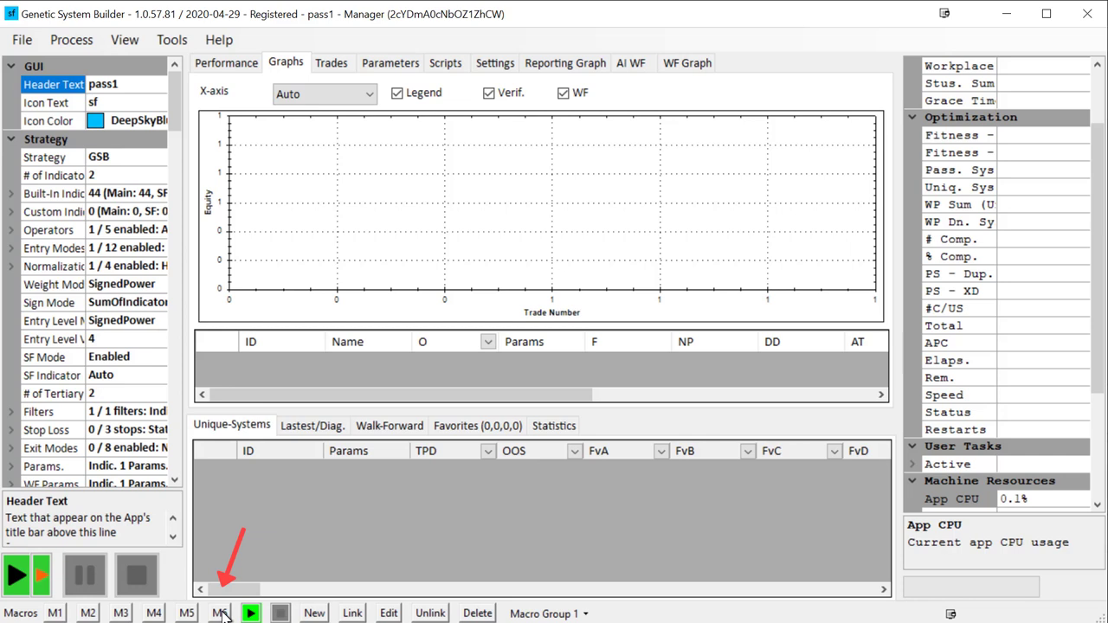
left_click(222, 613)
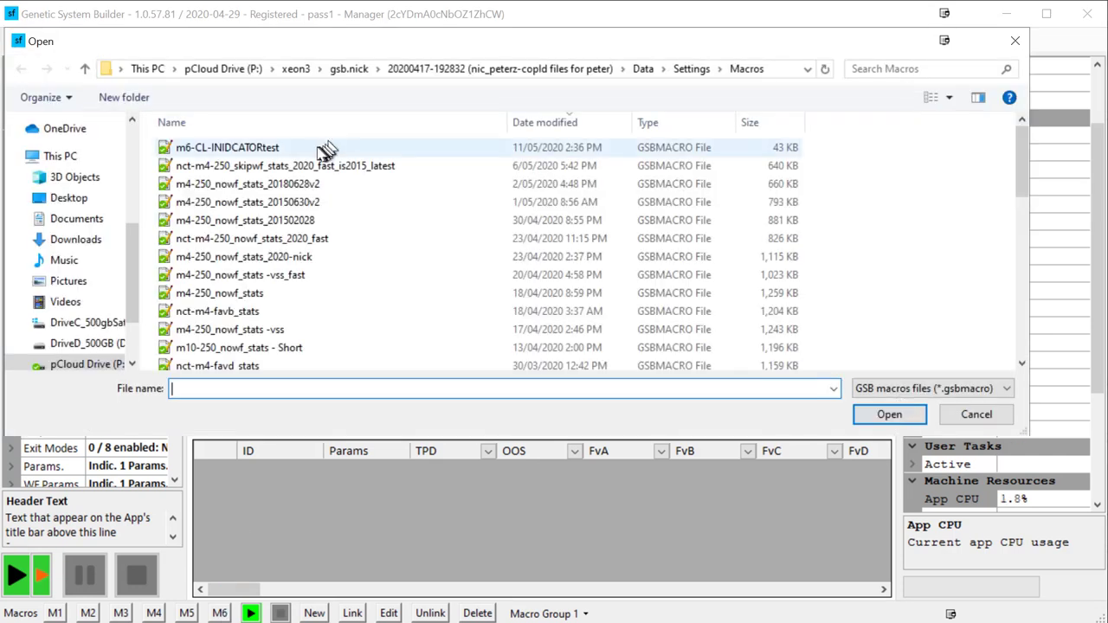
left_click(326, 149)
left_click(891, 414)
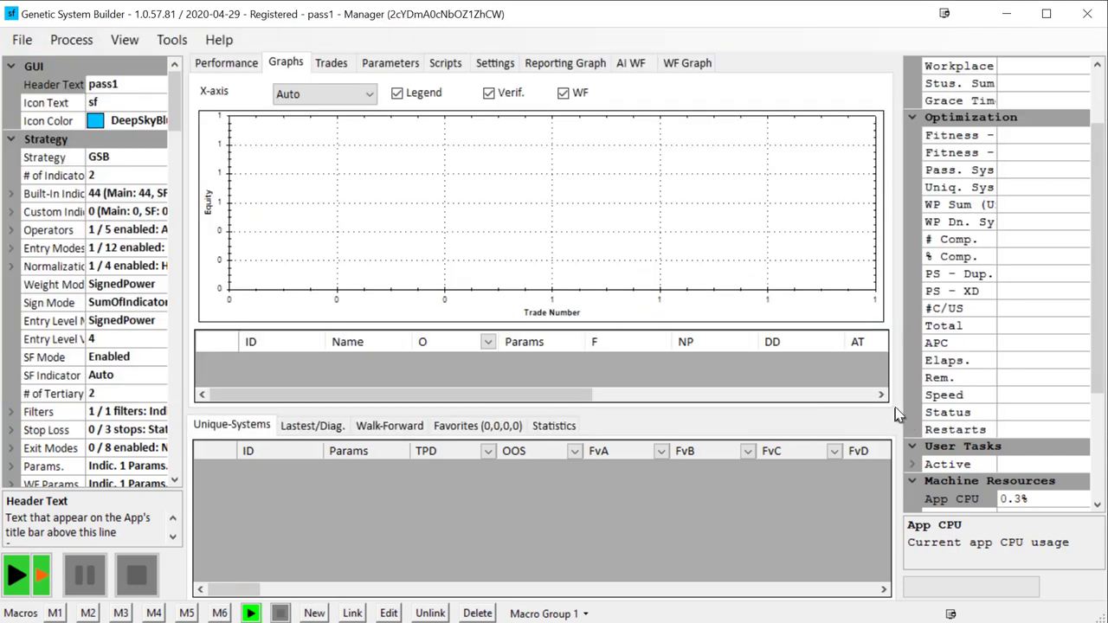
left_click(251, 613)
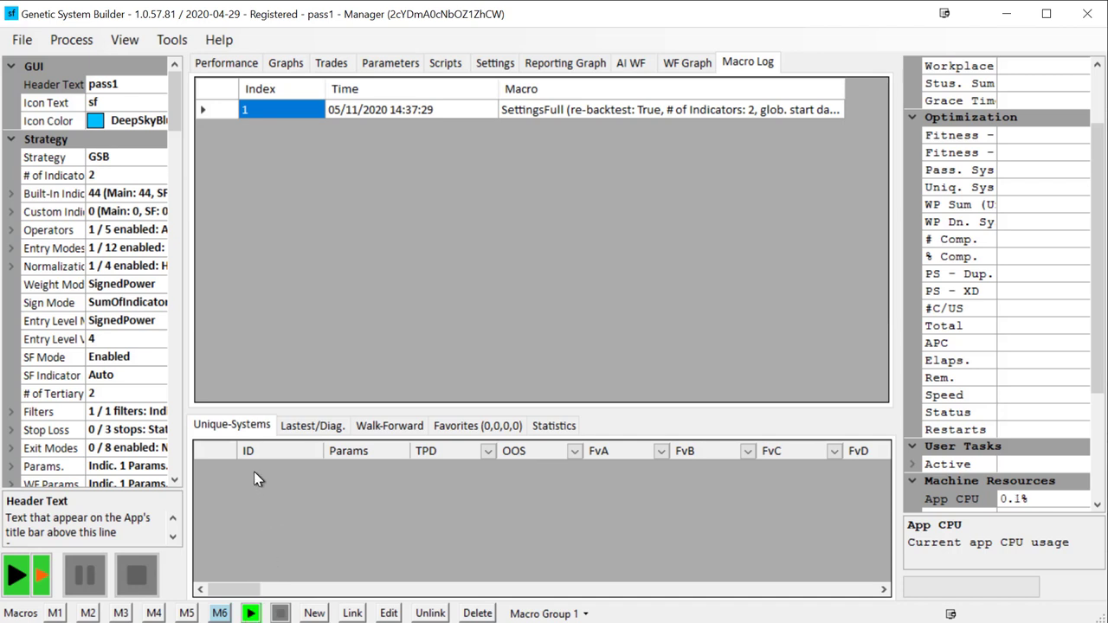
Start the optimization and check the worker counts on the reporting graph and the test speed of each machine.
left_click(19, 577)
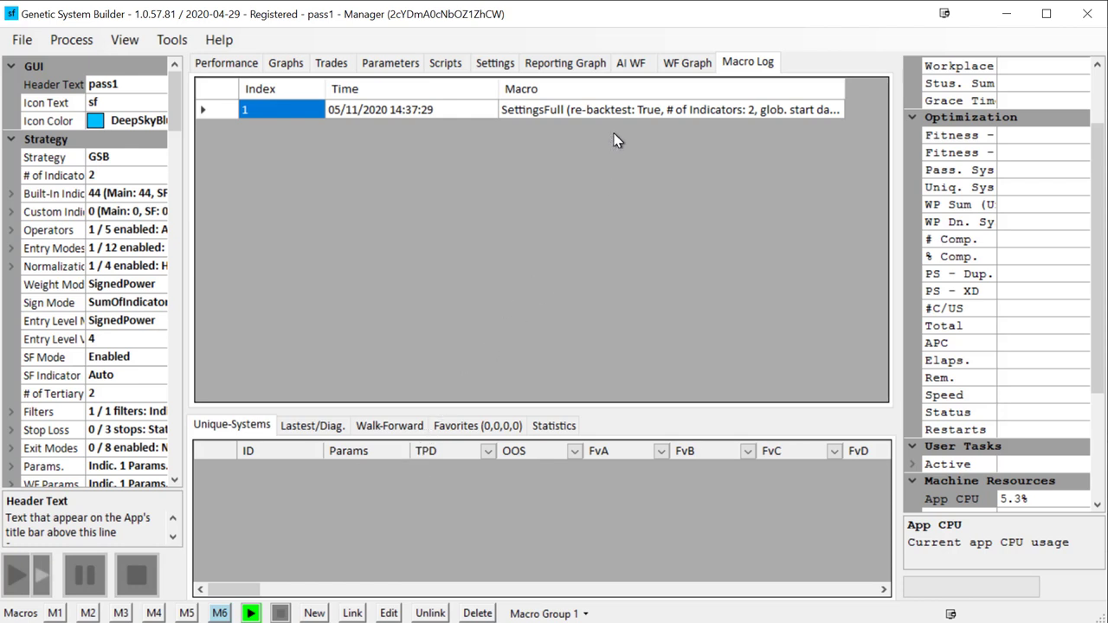
left_click(561, 69)
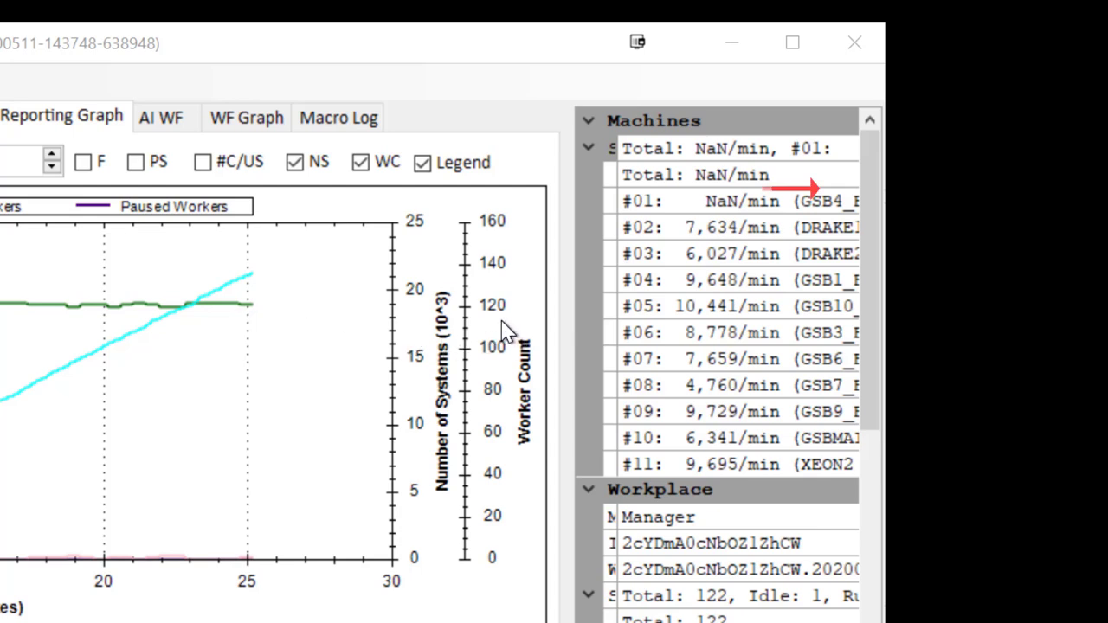
left_click(659, 206)
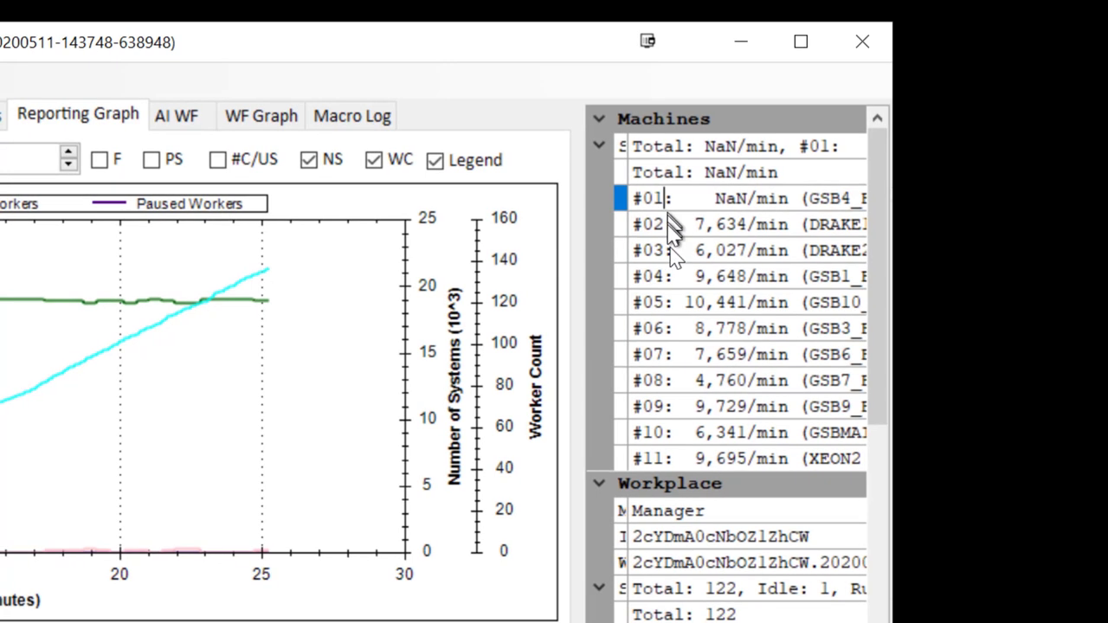
left_click(667, 459)
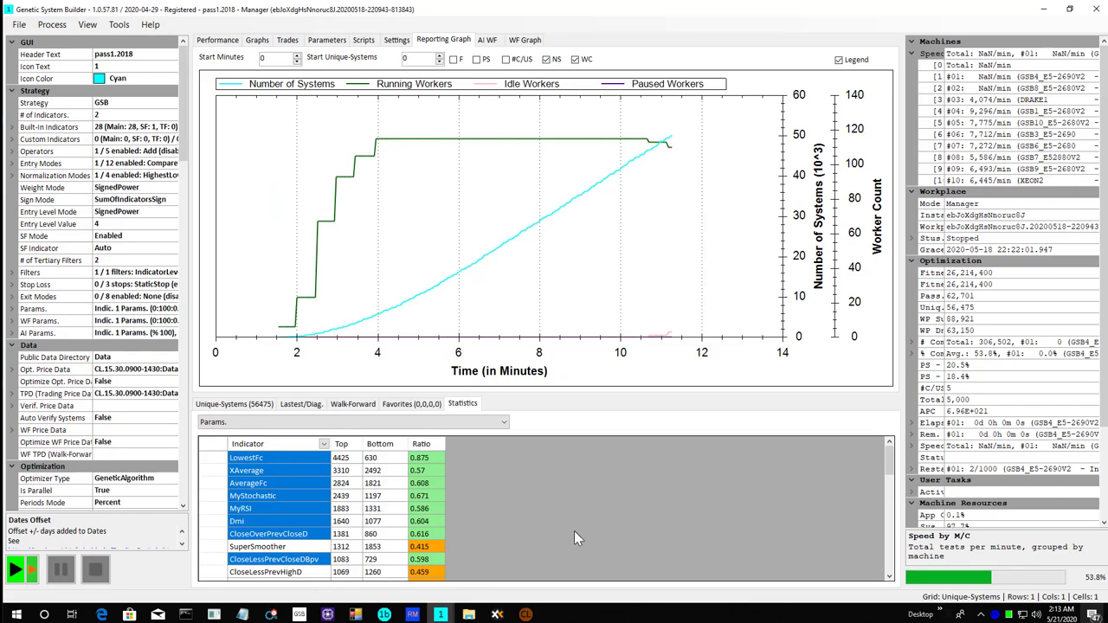
Enlarge the indicator statistics and select all indicators from LowestFc through BollingerUpperBand, including HighestFc.
double_click(574, 531)
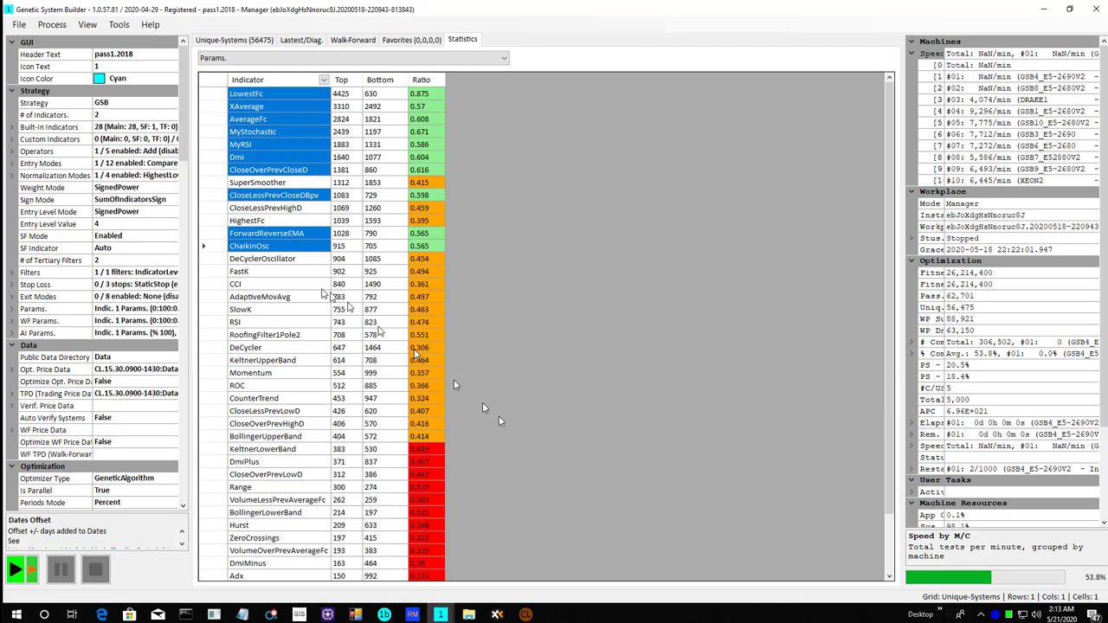
left_click(259, 94)
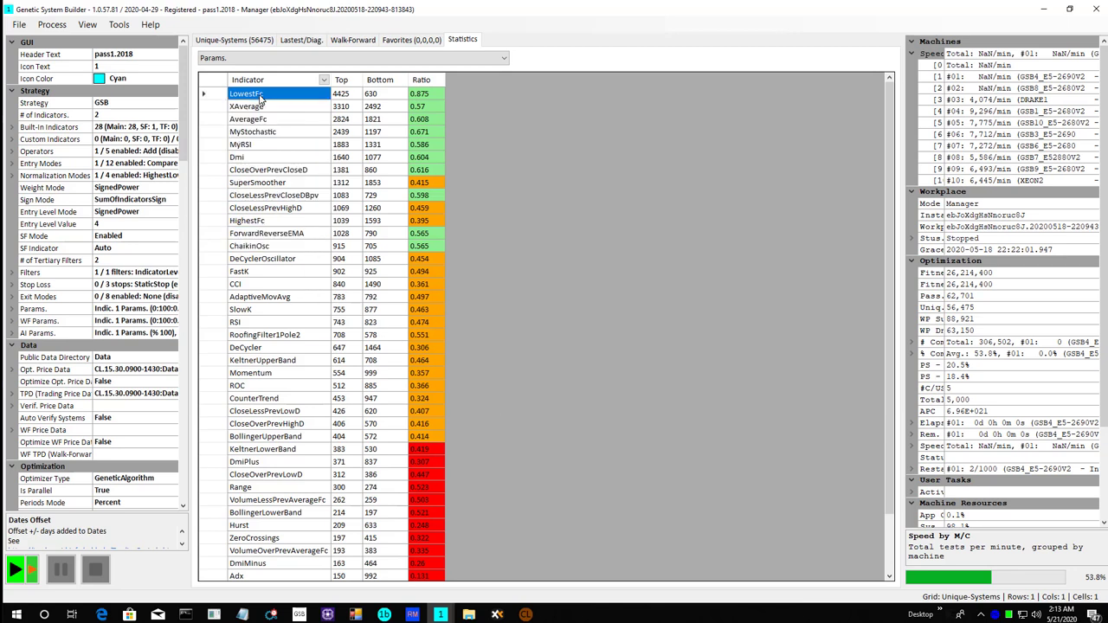
left_click(279, 442, "shift")
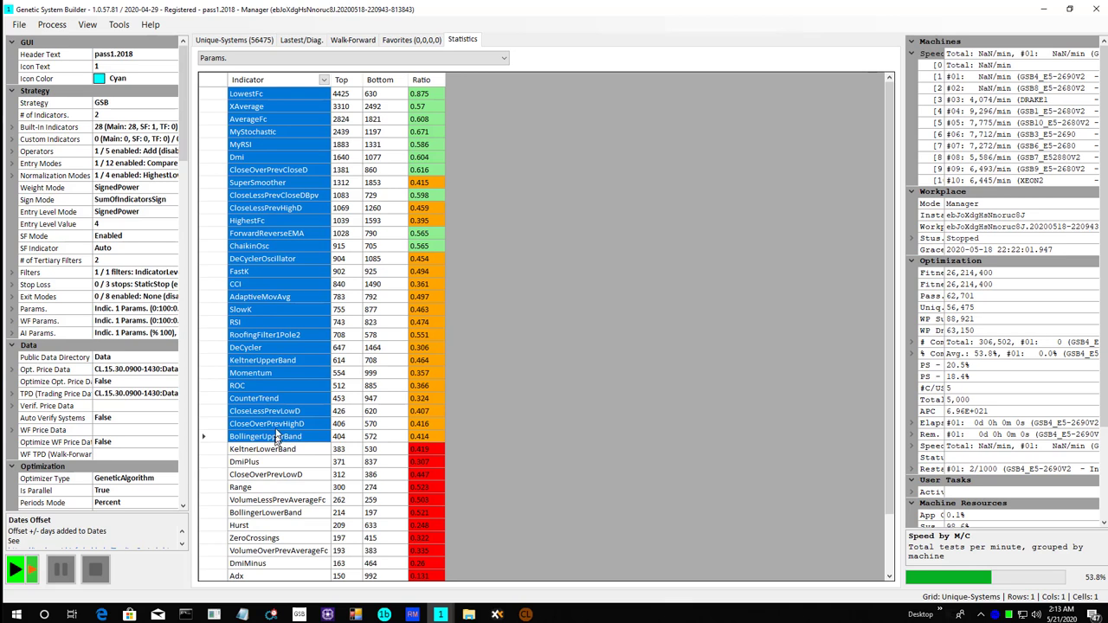
left_click(279, 93)
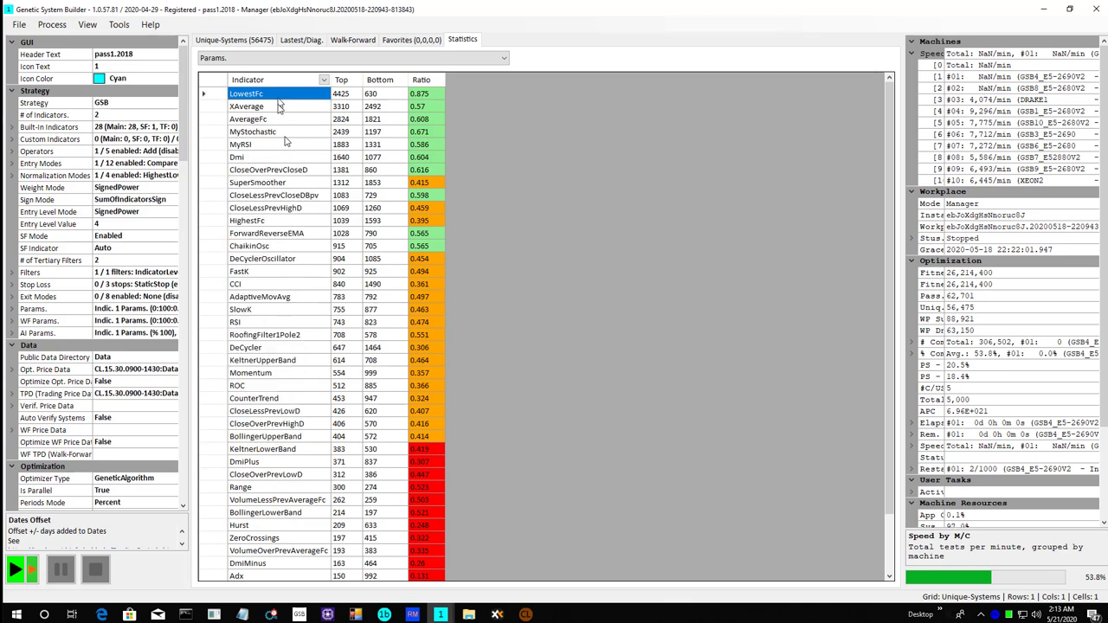
left_click(282, 441, "shift")
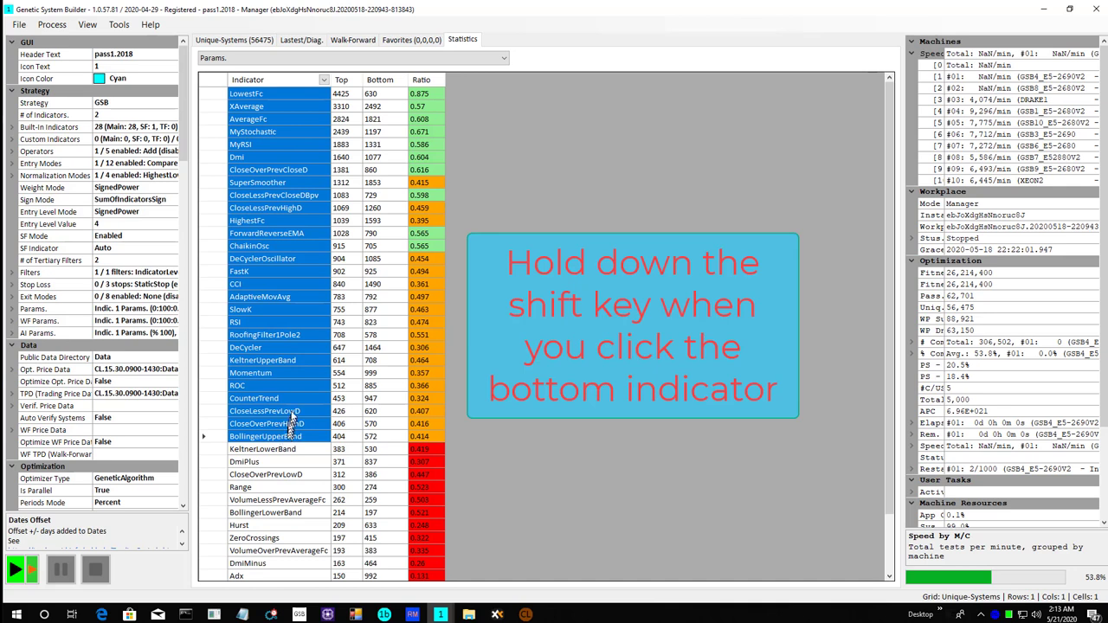
left_click(257, 222, "ctrl")
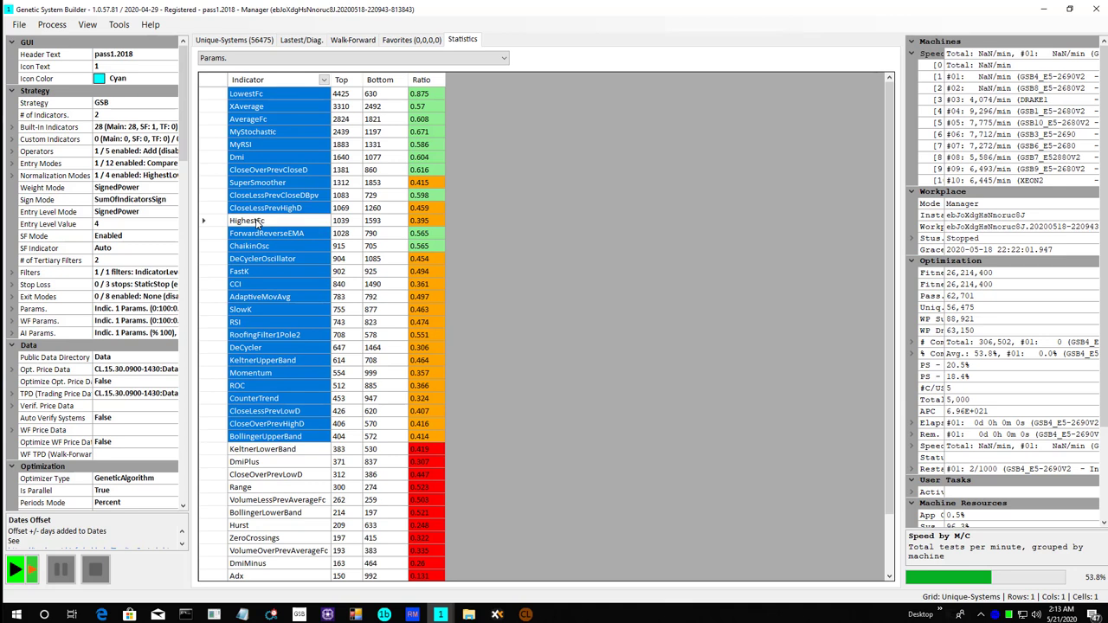
left_click(258, 222, "ctrl")
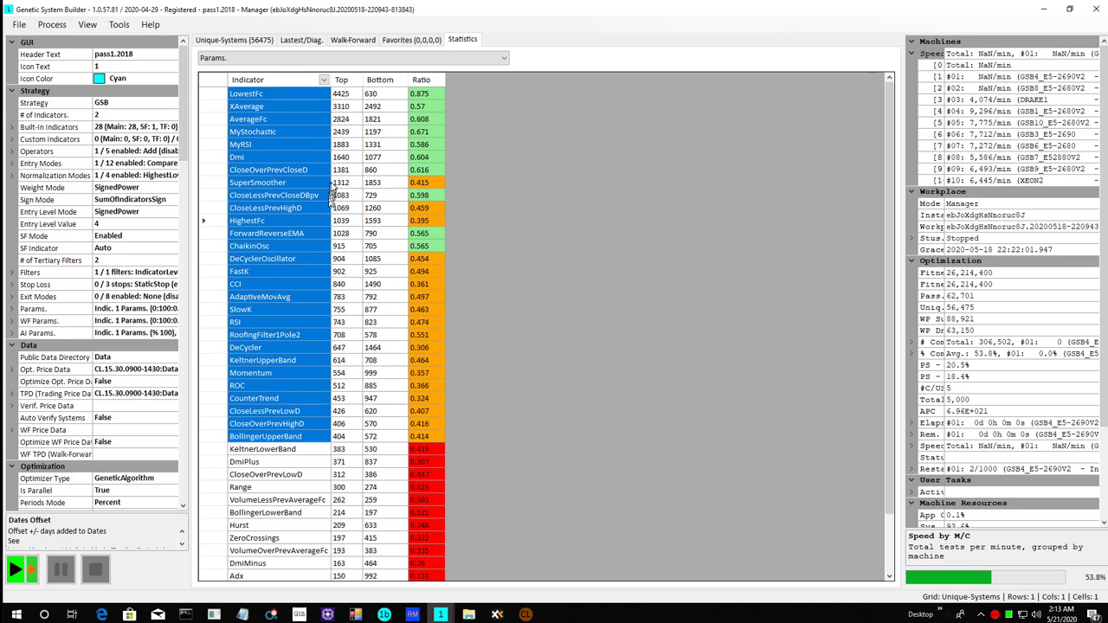
Update the optimization settings to enable only the selected indicators and disable all others.
right_click(274, 206)
left_click(293, 219)
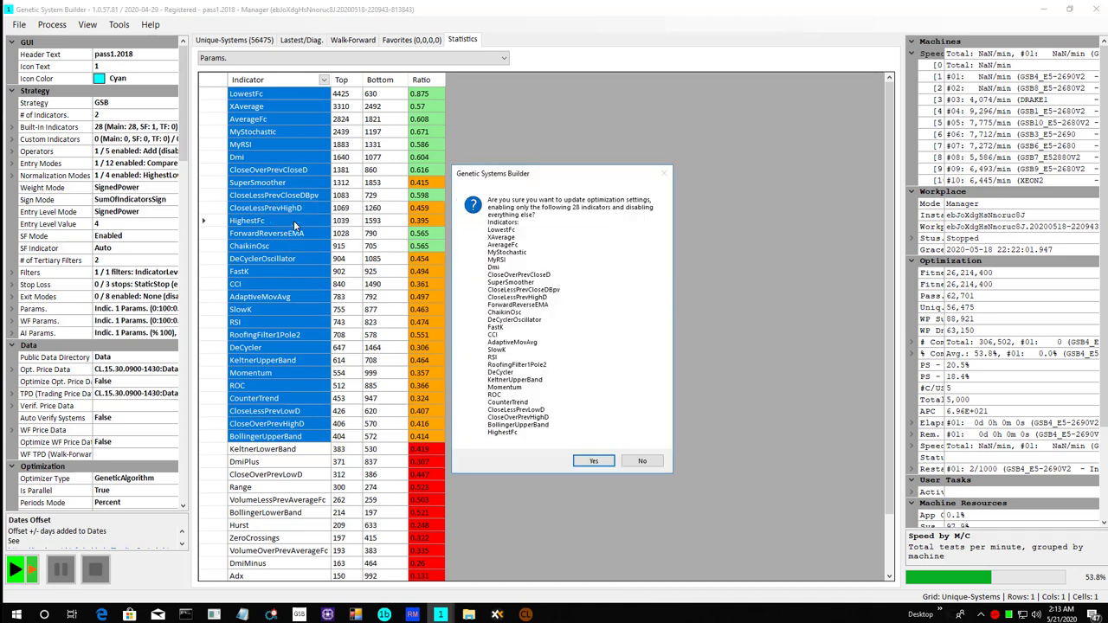
left_click(600, 460)
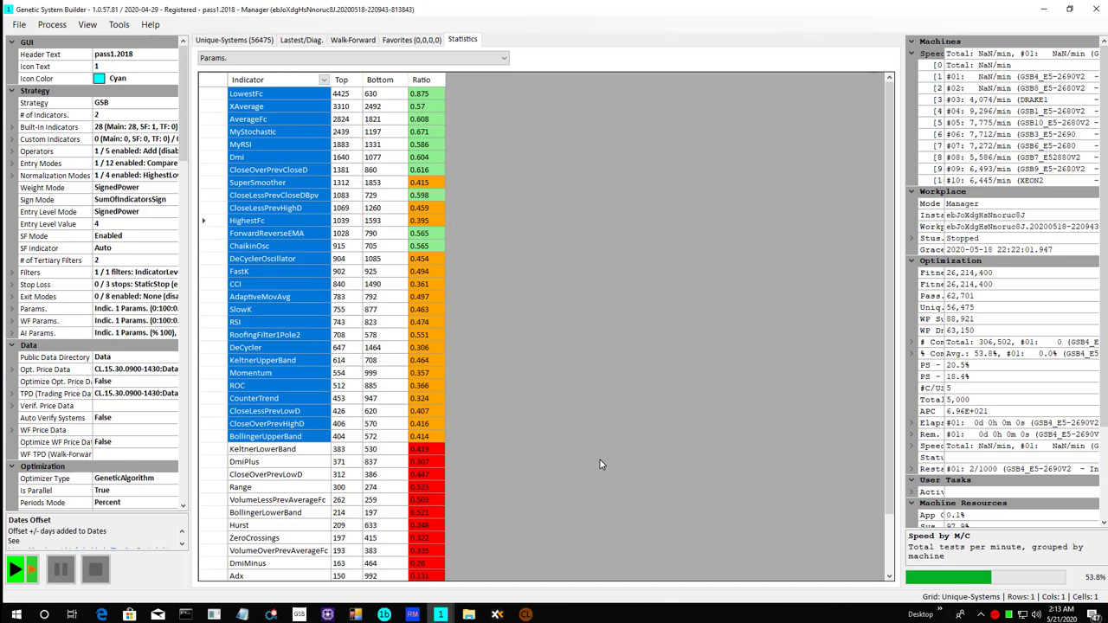
Save the optimization settings as video-20180228_pass2.gsboptset in the Manager folder.
left_click(19, 24)
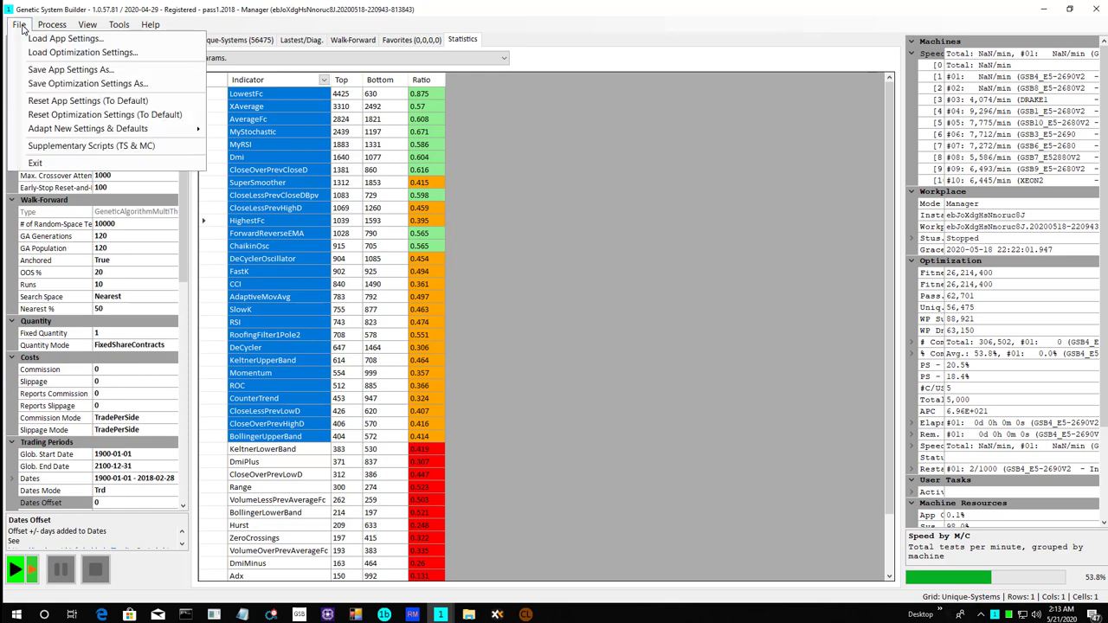
left_click(40, 84)
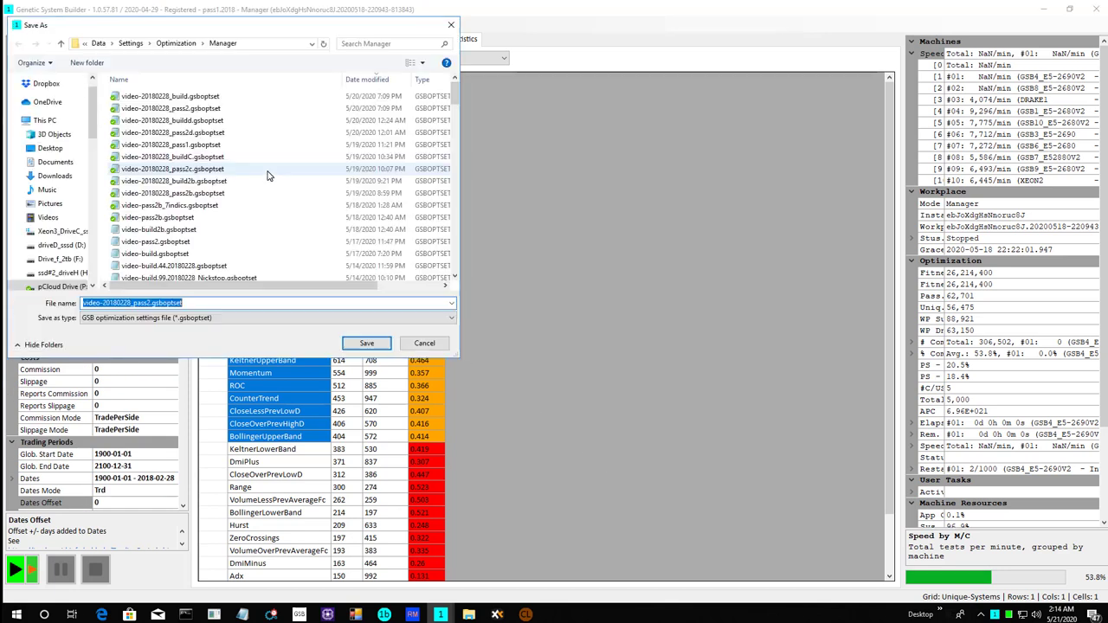
left_click(211, 110)
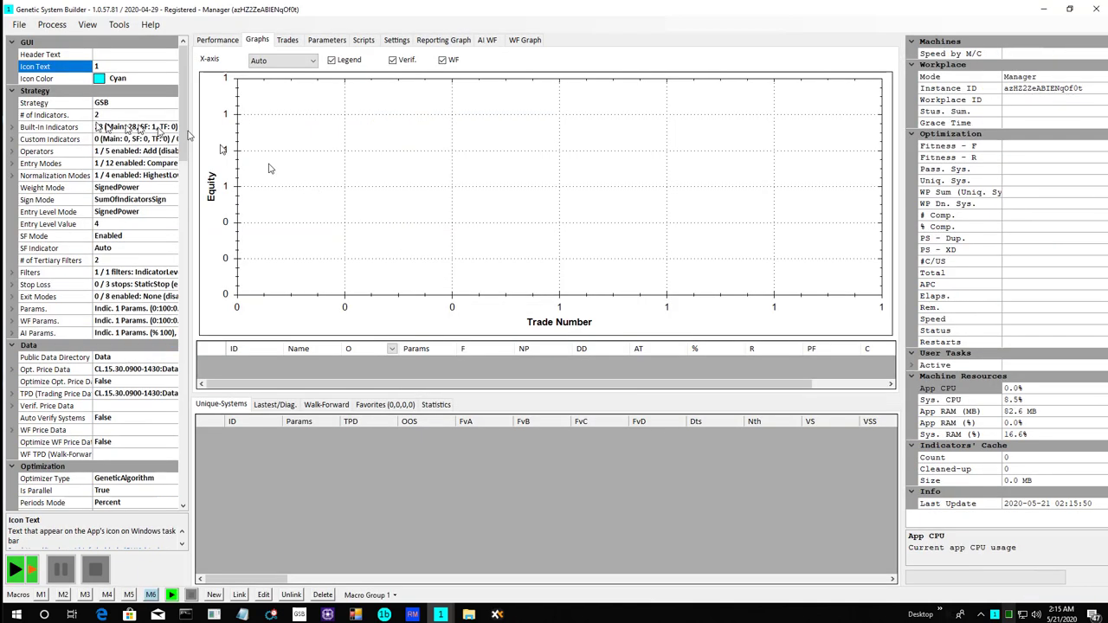
Set the header text to pass2 and start the optimization.
left_click(127, 55)
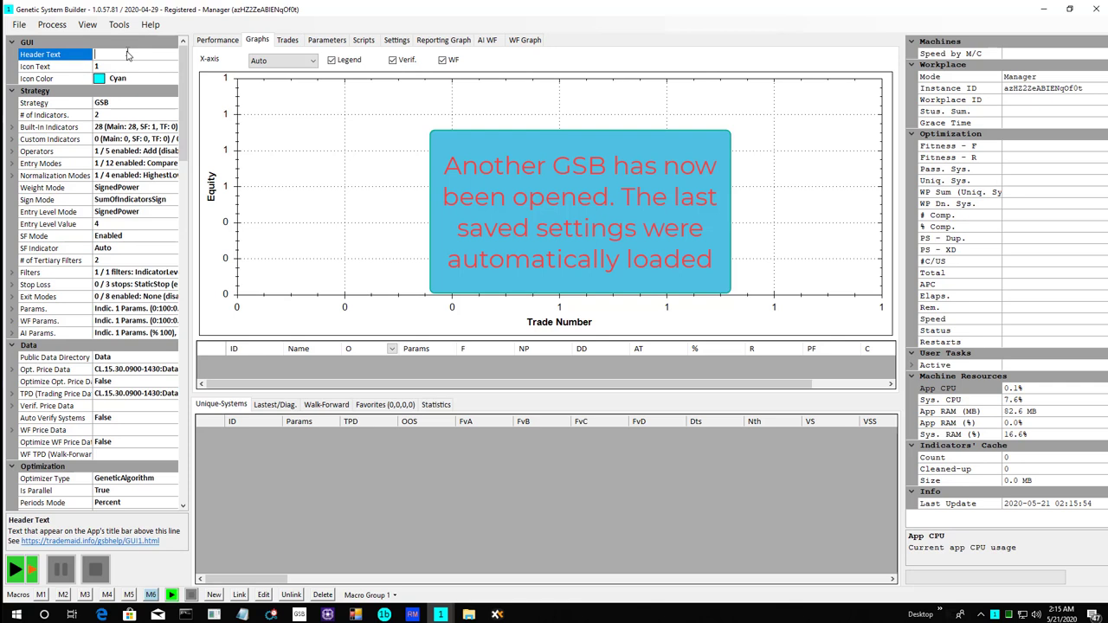
type("pass2")
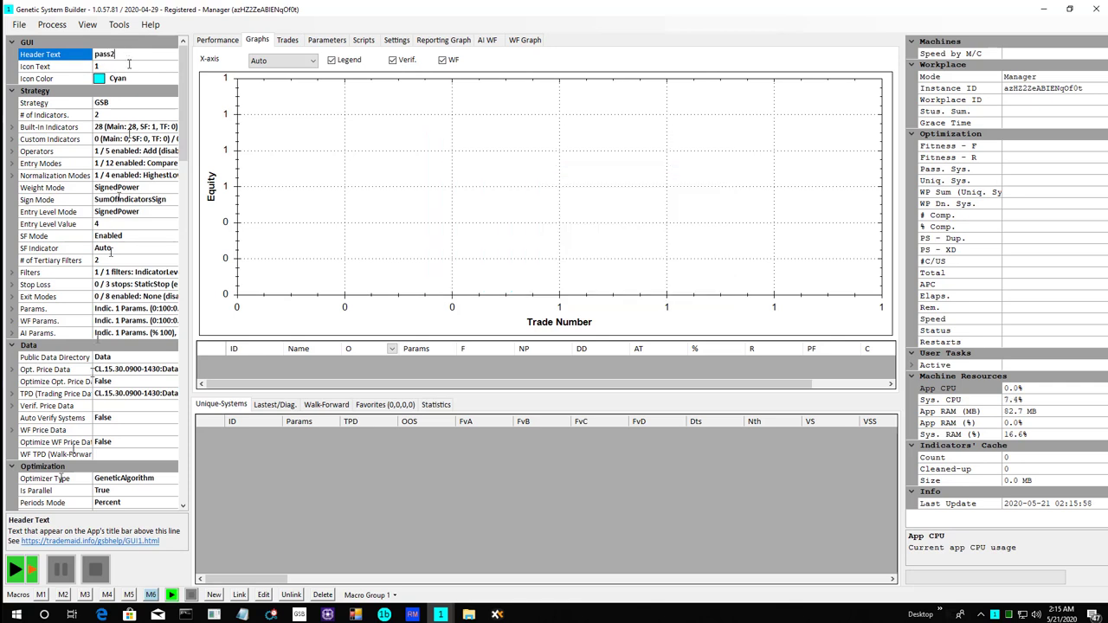
left_click(15, 571)
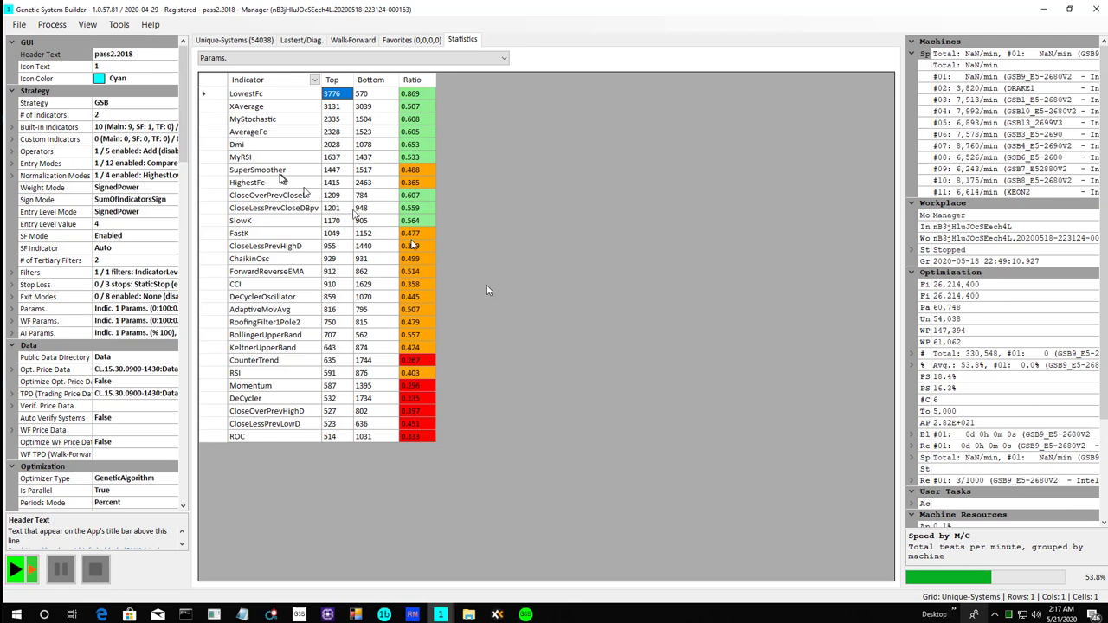
Select the indicators LowestFc through SlowK in the pass 2 statistics, leaving out SuperSmoother and HighestFc.
left_click(256, 95)
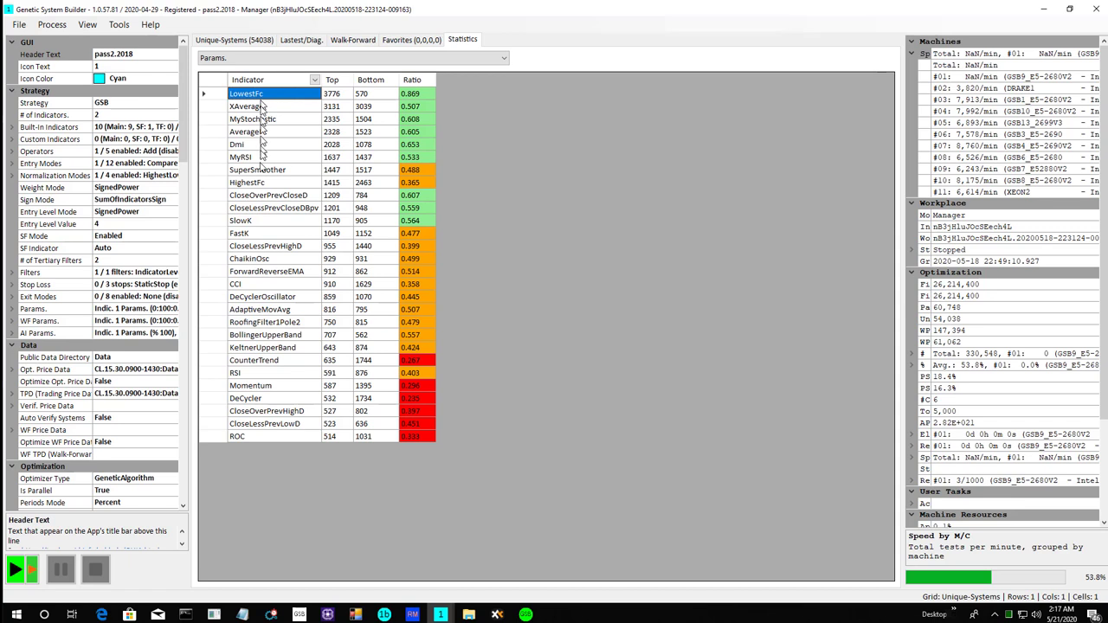
left_click(243, 223, "shift")
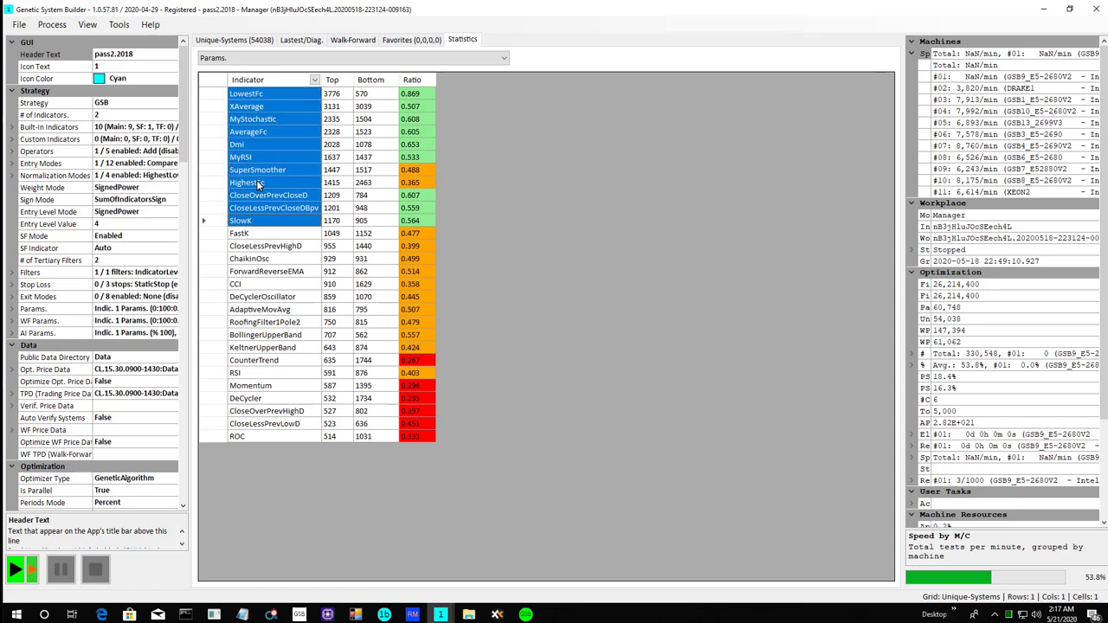
left_click(258, 183, "ctrl")
left_click(258, 171, "ctrl")
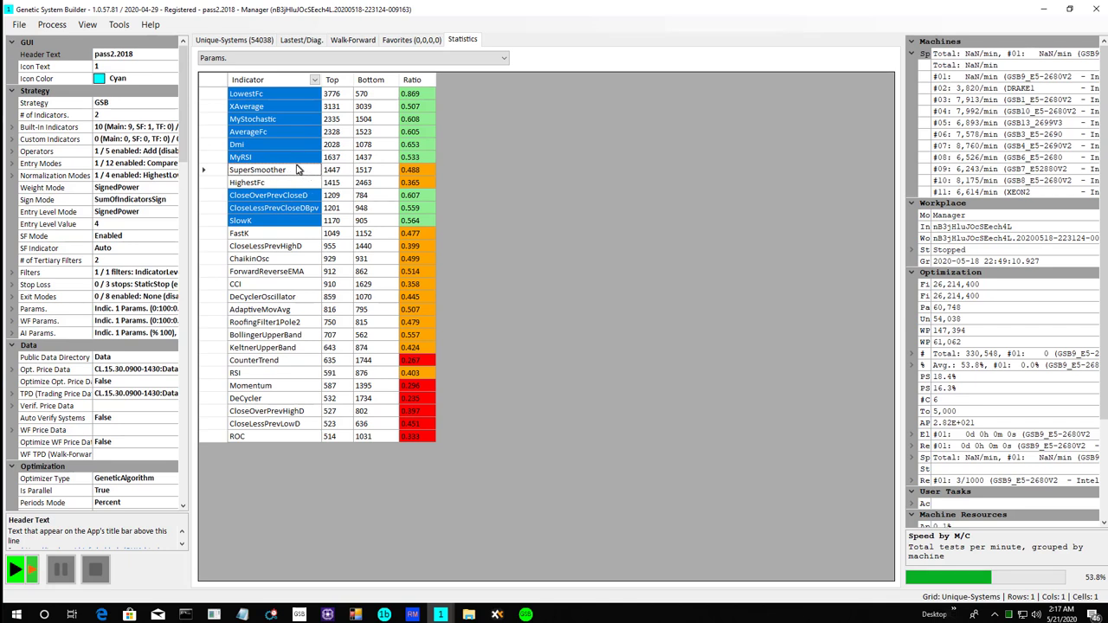
left_click_drag(301, 171, 355, 176)
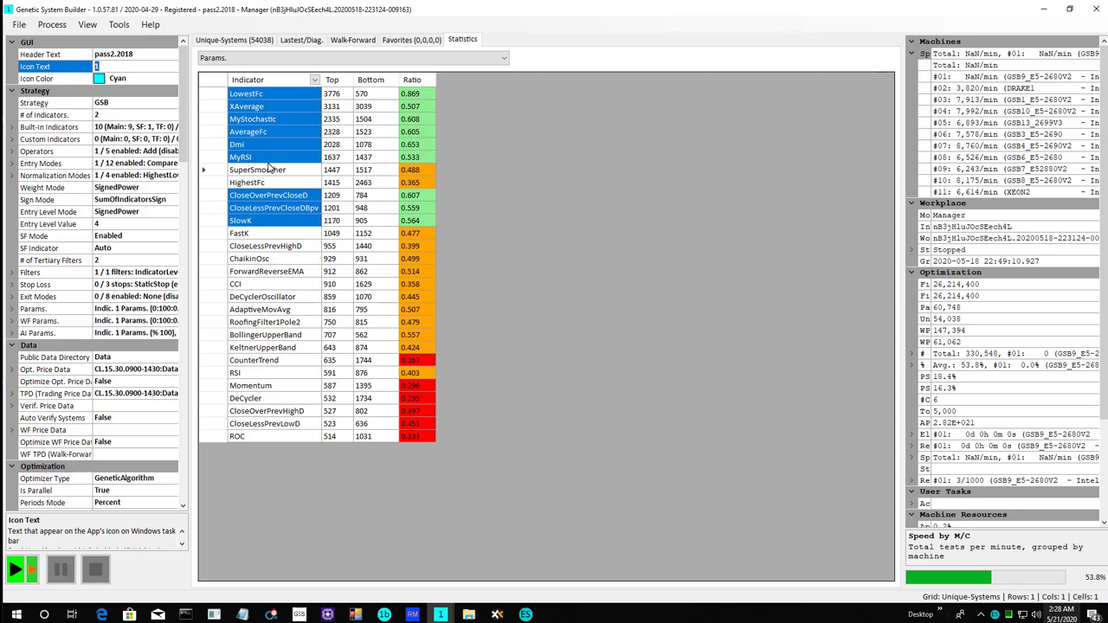
Update the optimization settings to enable only the nine selected indicators and disable everything else.
right_click(260, 113)
left_click(285, 131)
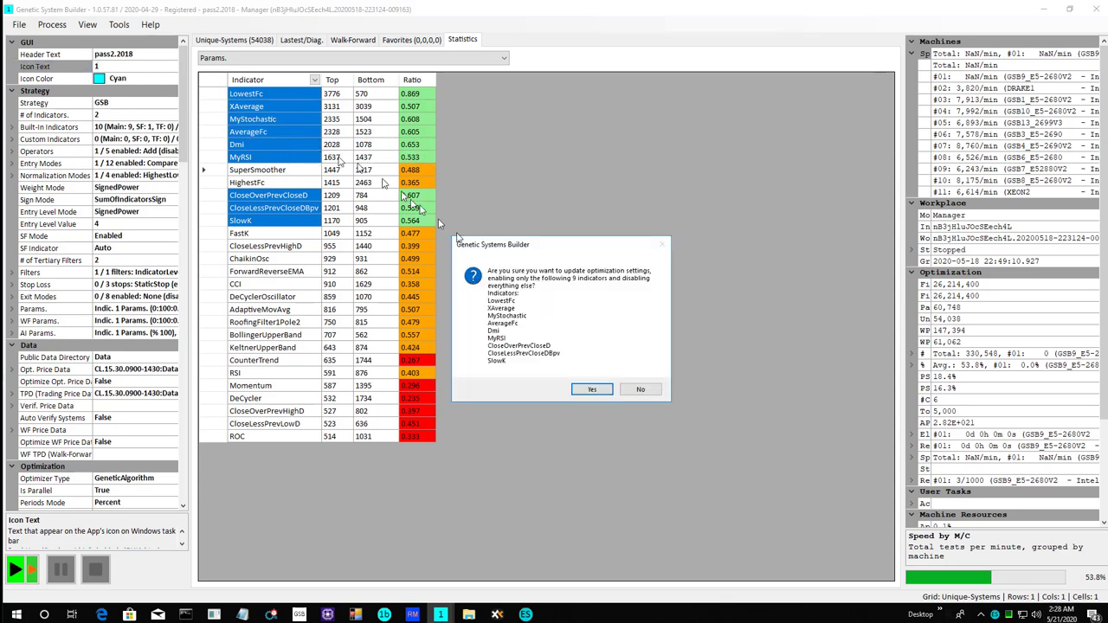
left_click(588, 392)
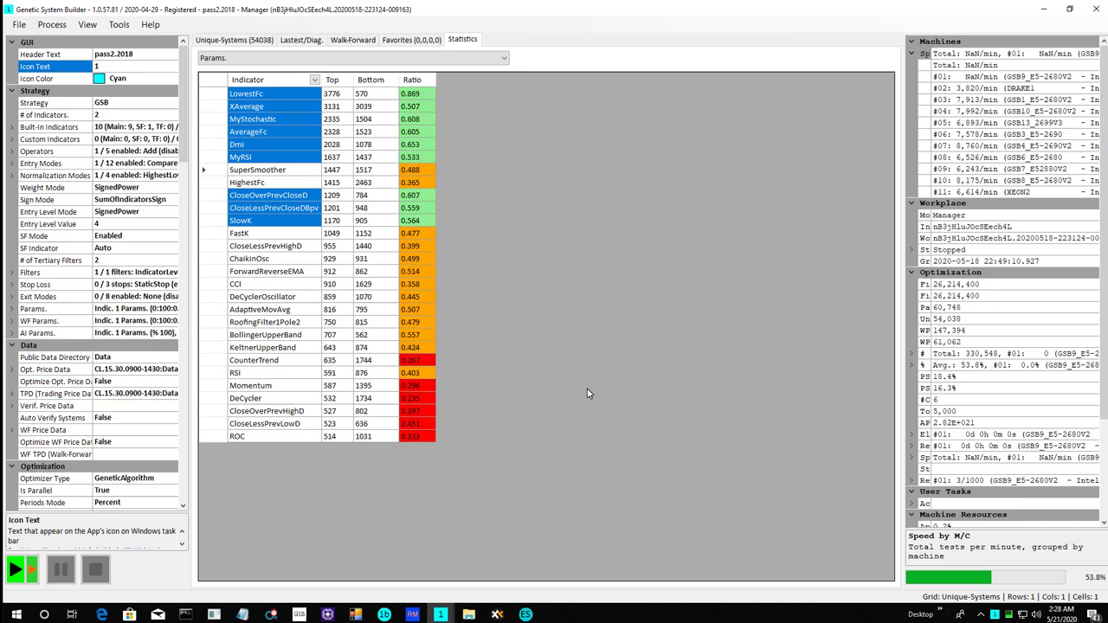
Save the optimization settings as video-20180228_build.gsboptset in the Manager folder.
left_click(19, 24)
left_click(38, 84)
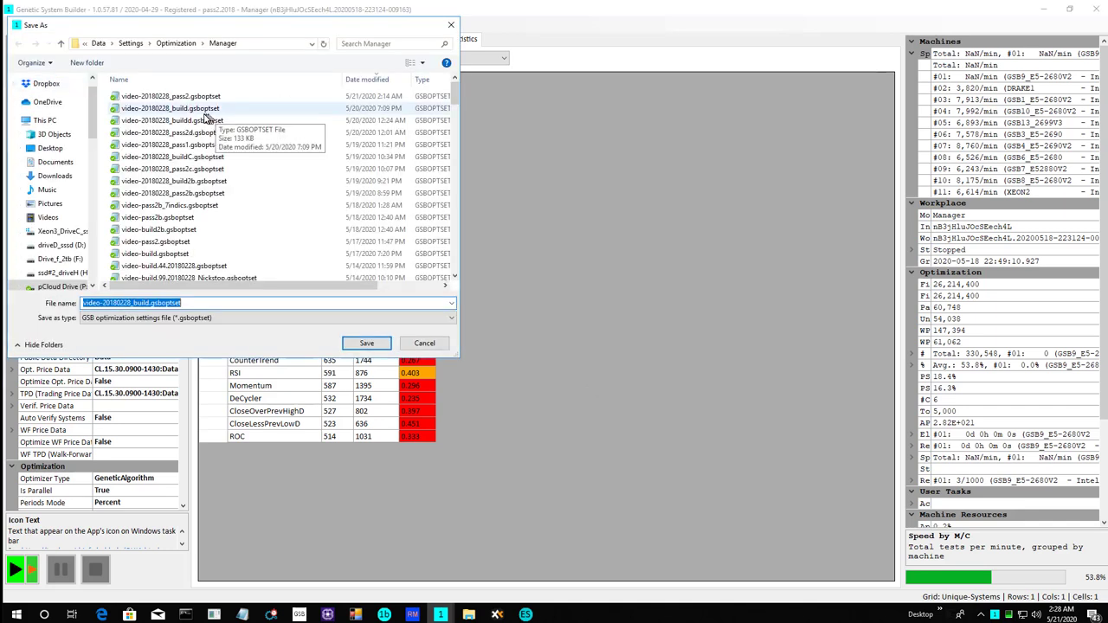
left_click(216, 120)
left_click(366, 343)
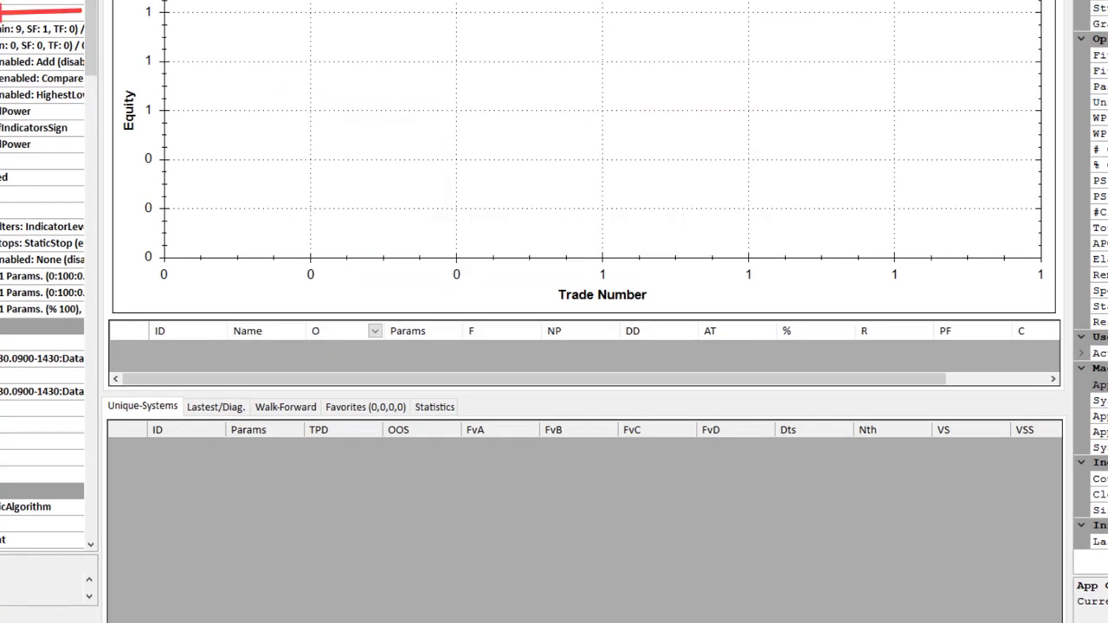
Check the Nth Day Mode setting and load m5_forCLbuildAfterpass2Indics_20180228.gsbmacro into macro slot M5.
left_click_drag(93, 35, 110, 268)
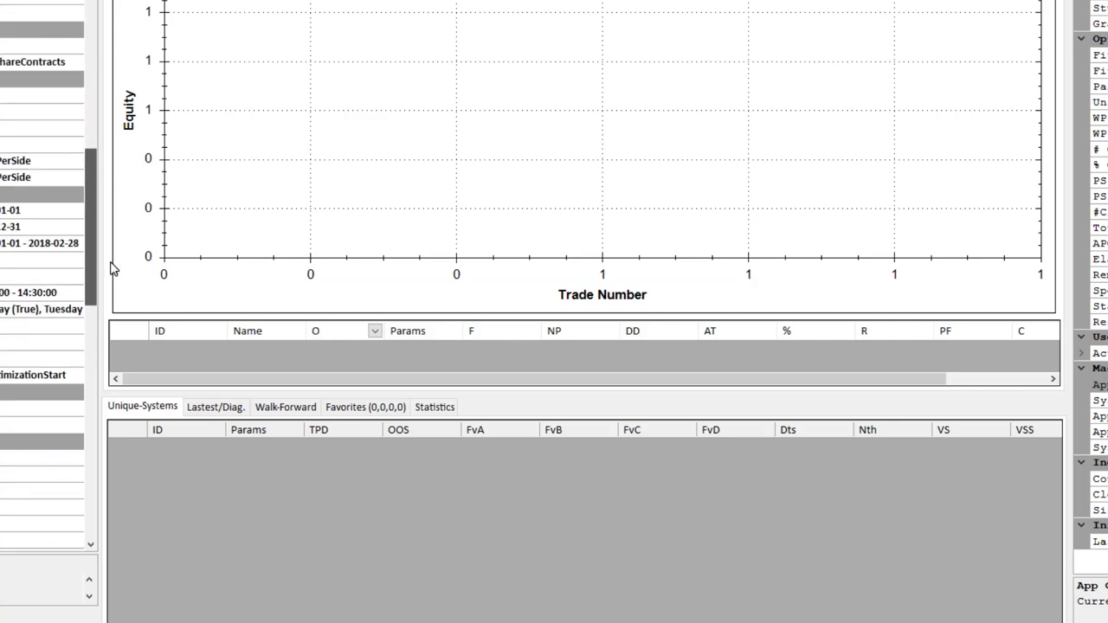
left_click(22, 346)
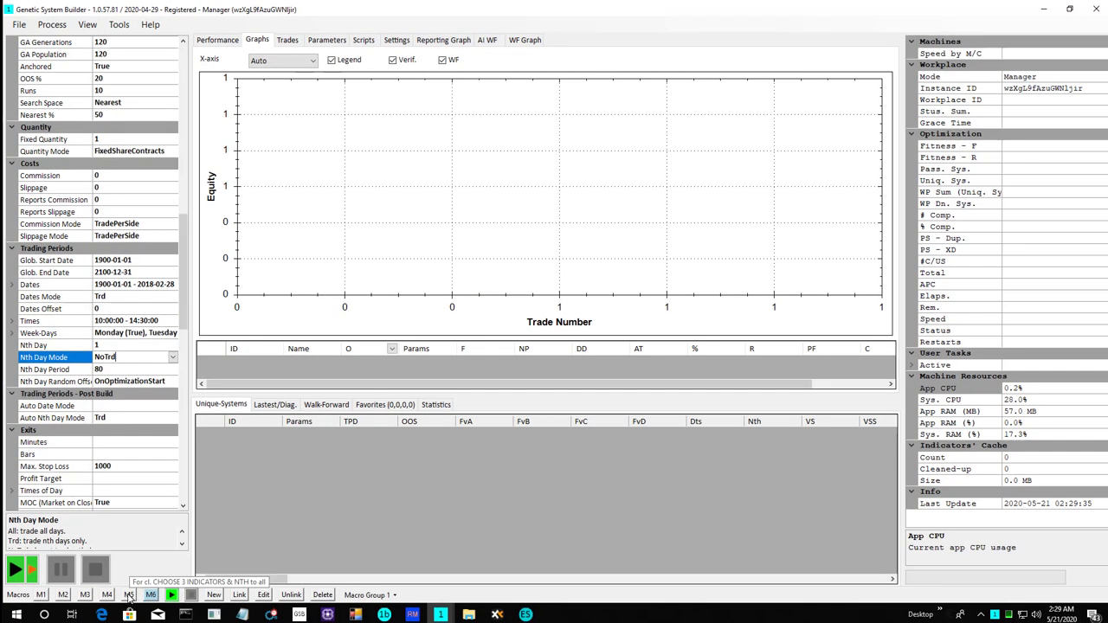
left_click(129, 596)
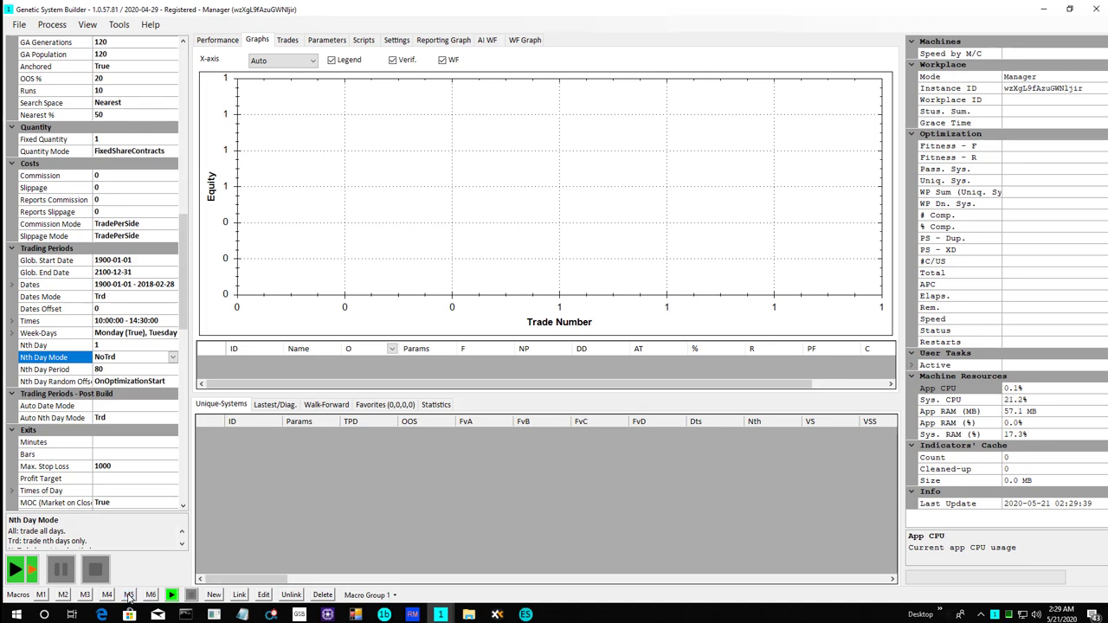
left_click(129, 596)
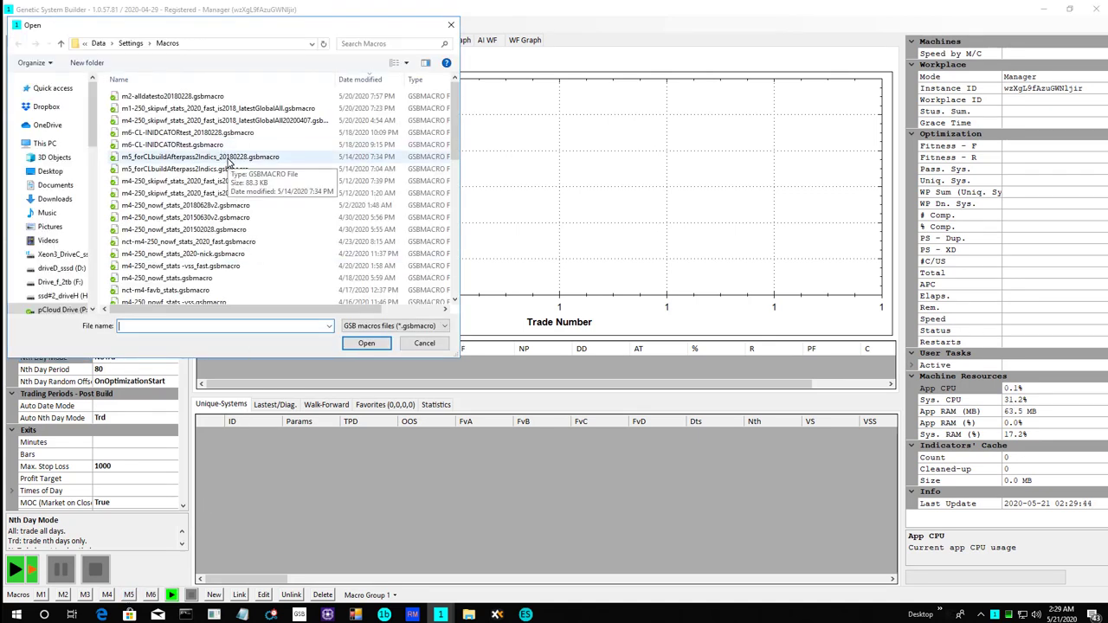
left_click(230, 160)
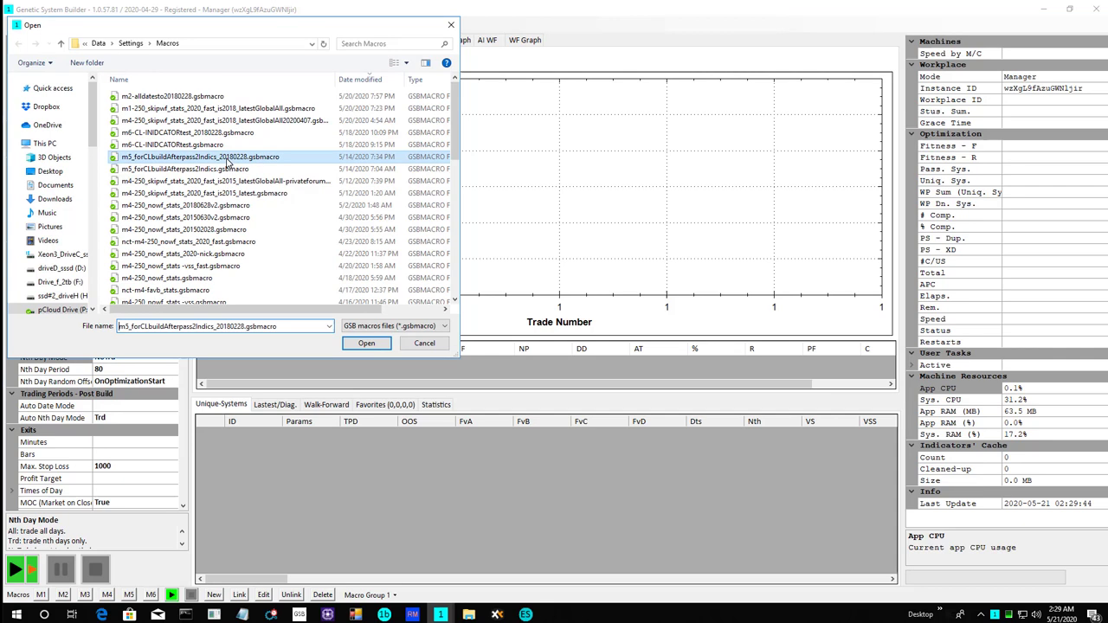
left_click(367, 345)
left_click(366, 343)
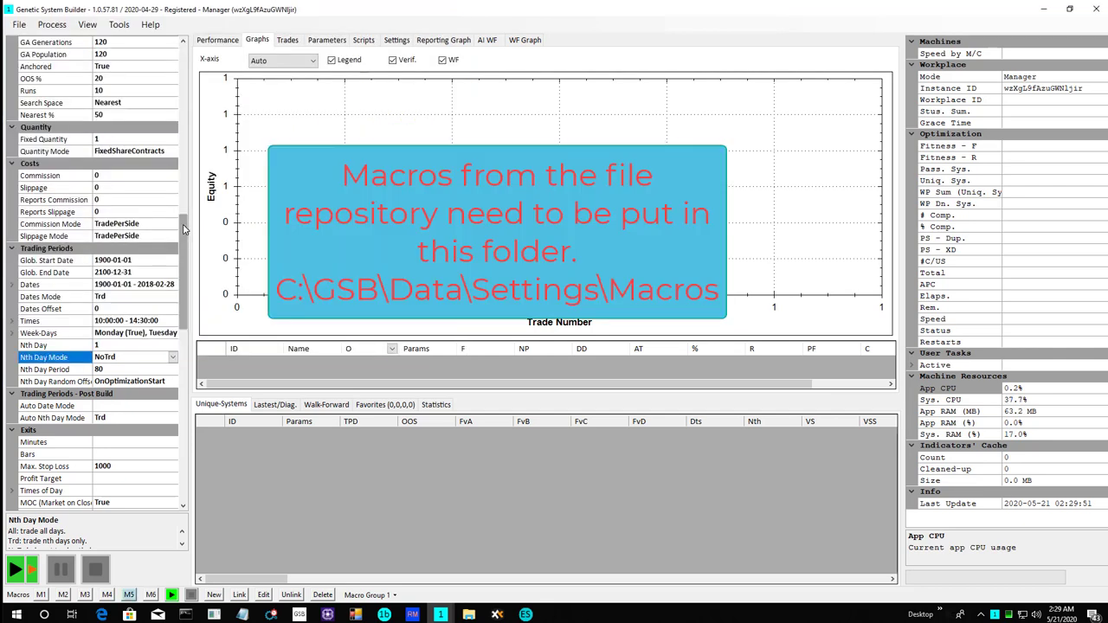
Check the number of indicators in the strategy settings and run the M5 macro.
left_click_drag(184, 227, 173, 55)
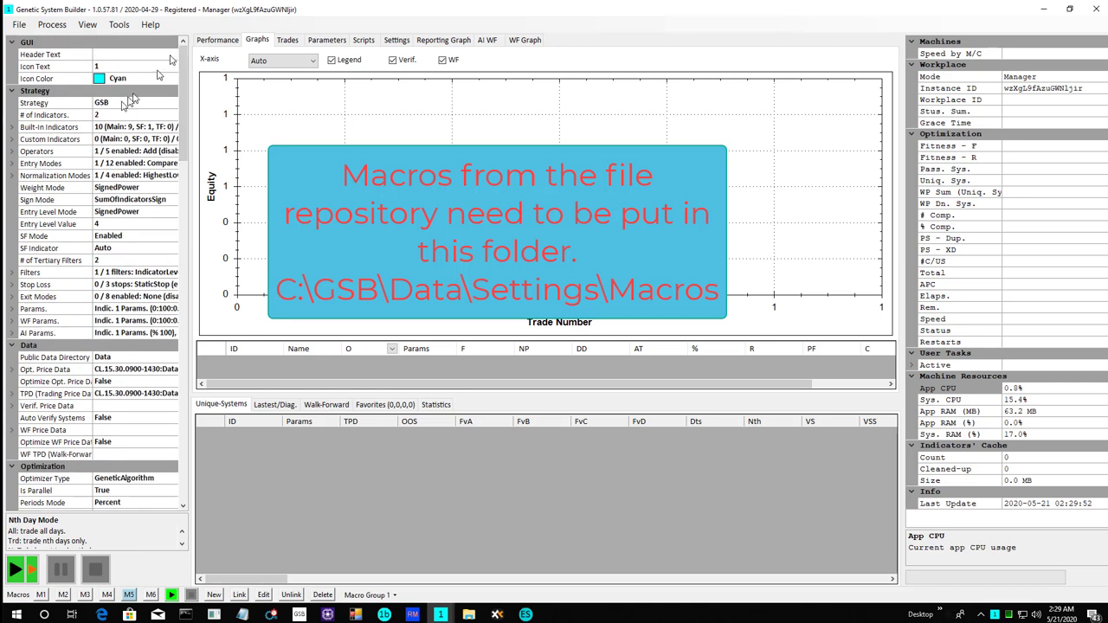
left_click(80, 115)
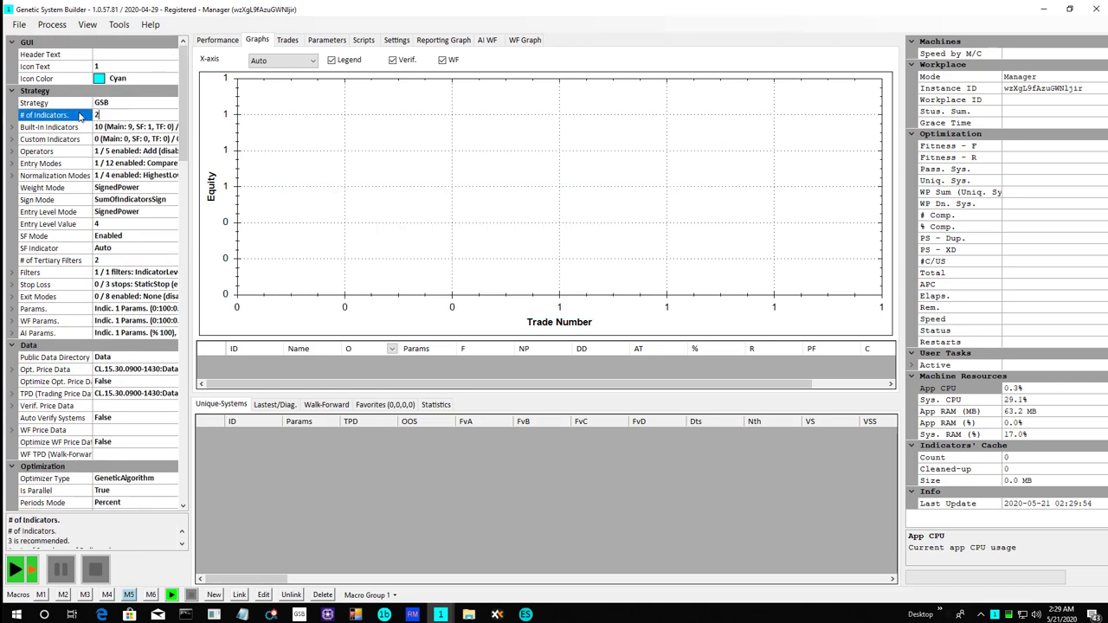
left_click(171, 595)
Save the optimization settings over the existing video-20180228_build.gsboptset and start the build optimization.
left_click(18, 24)
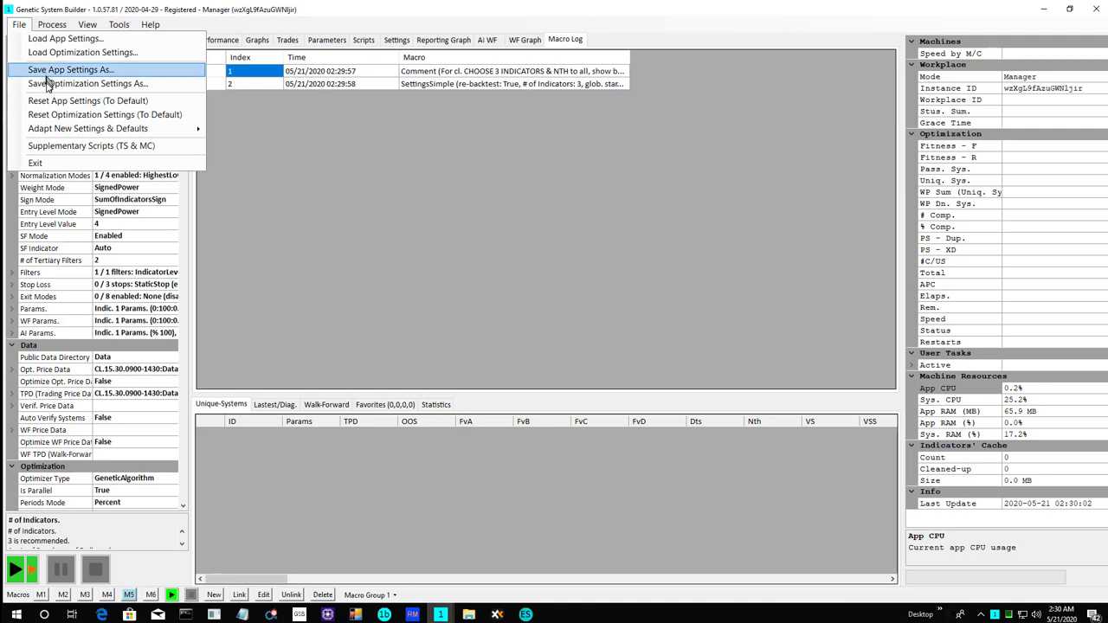
left_click(52, 83)
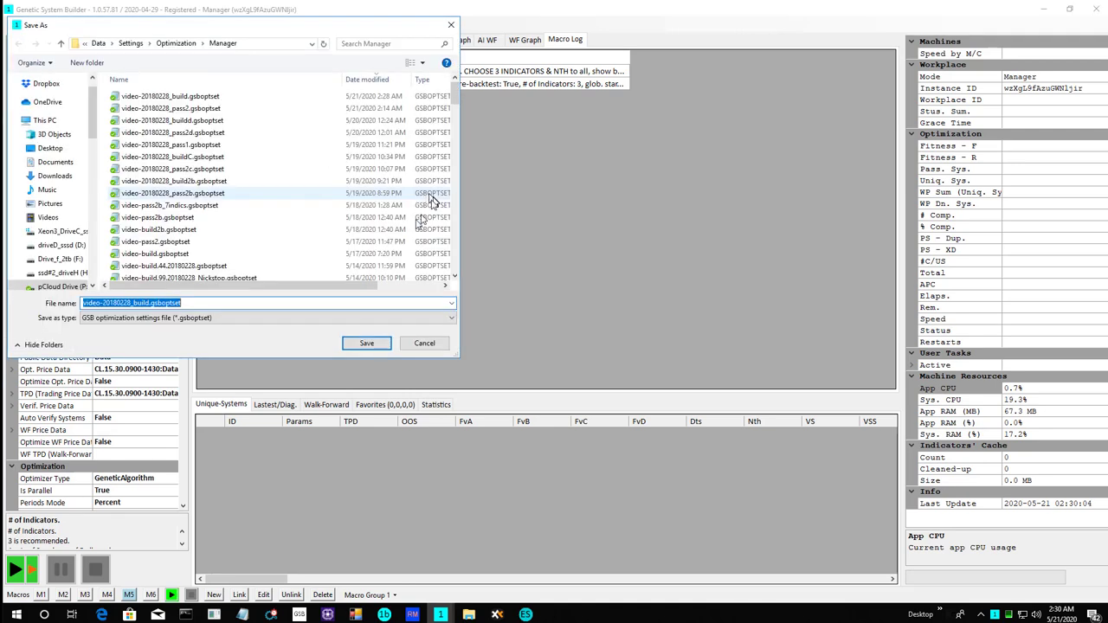
left_click(367, 345)
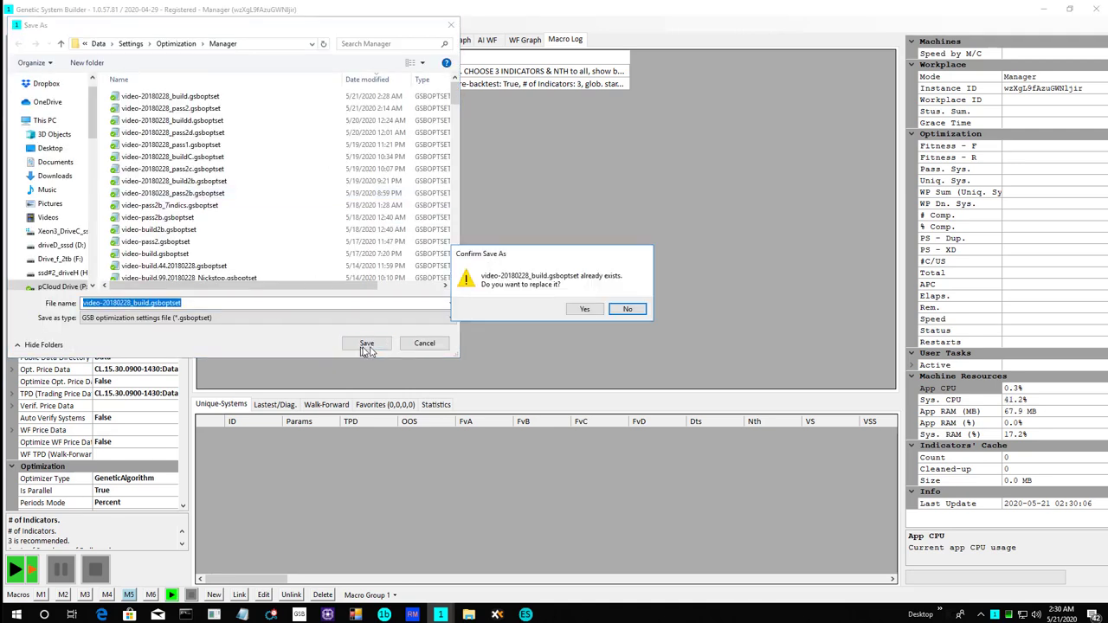
left_click(585, 312)
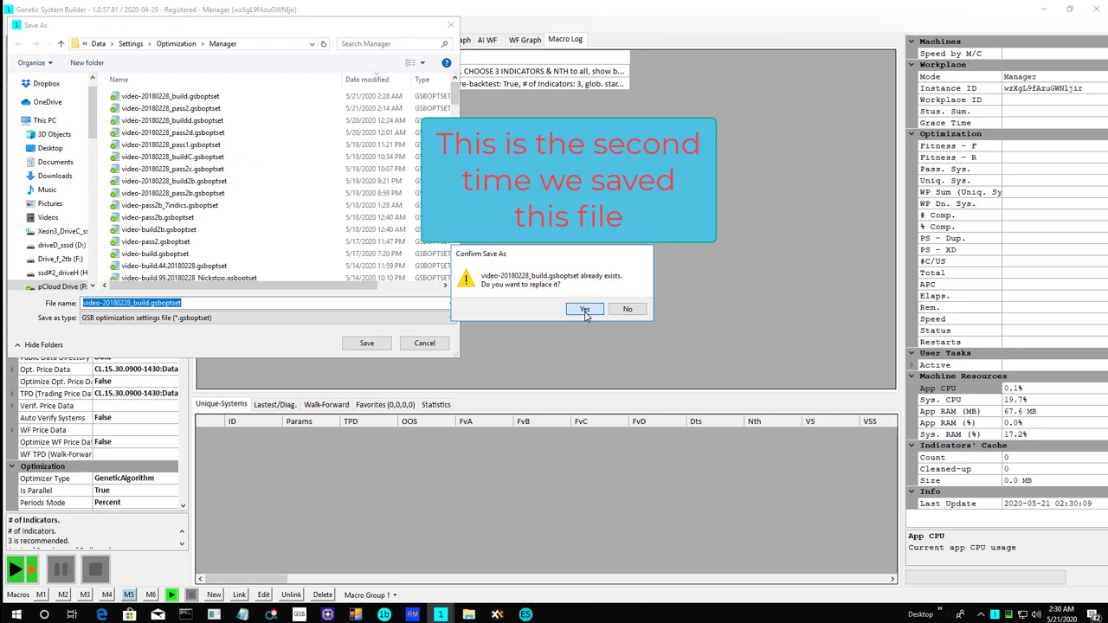
left_click(15, 569)
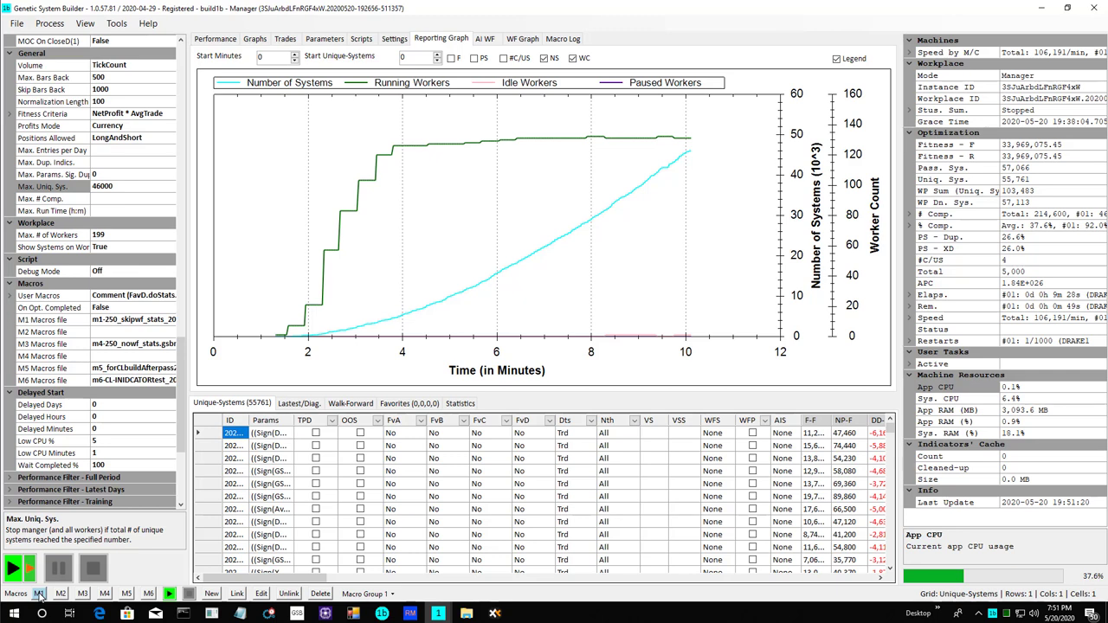
Load m1-250_skipwf_stats_2020_fast_is2018_latestGlobalAll.gsbmacro into macro slot M1 and run it on the build1b systems.
left_click(39, 594)
left_click(39, 594)
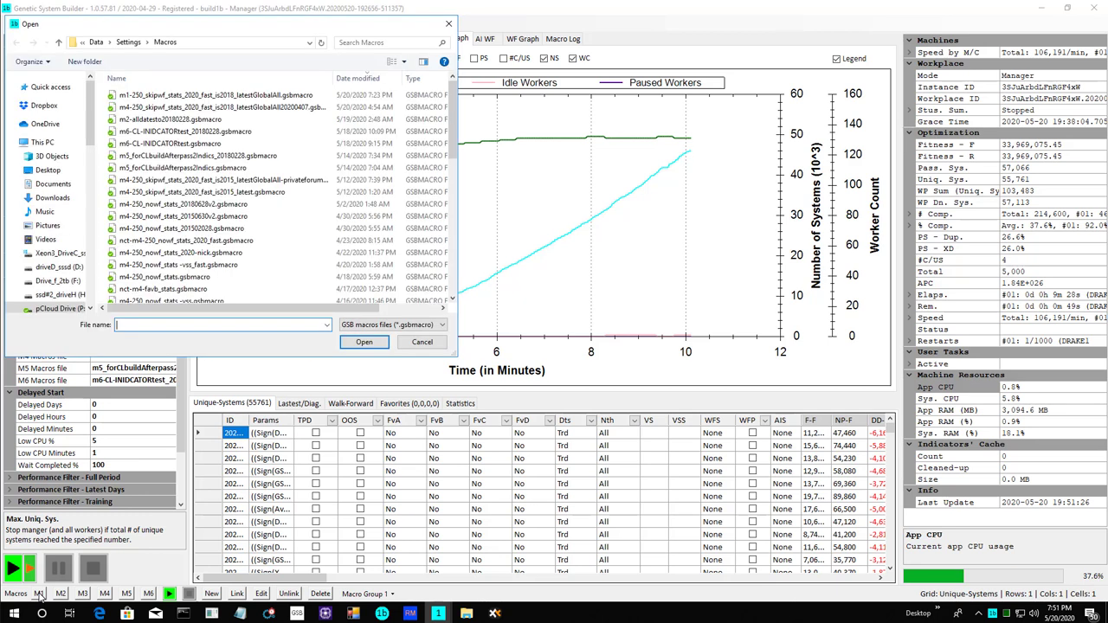
left_click(227, 97)
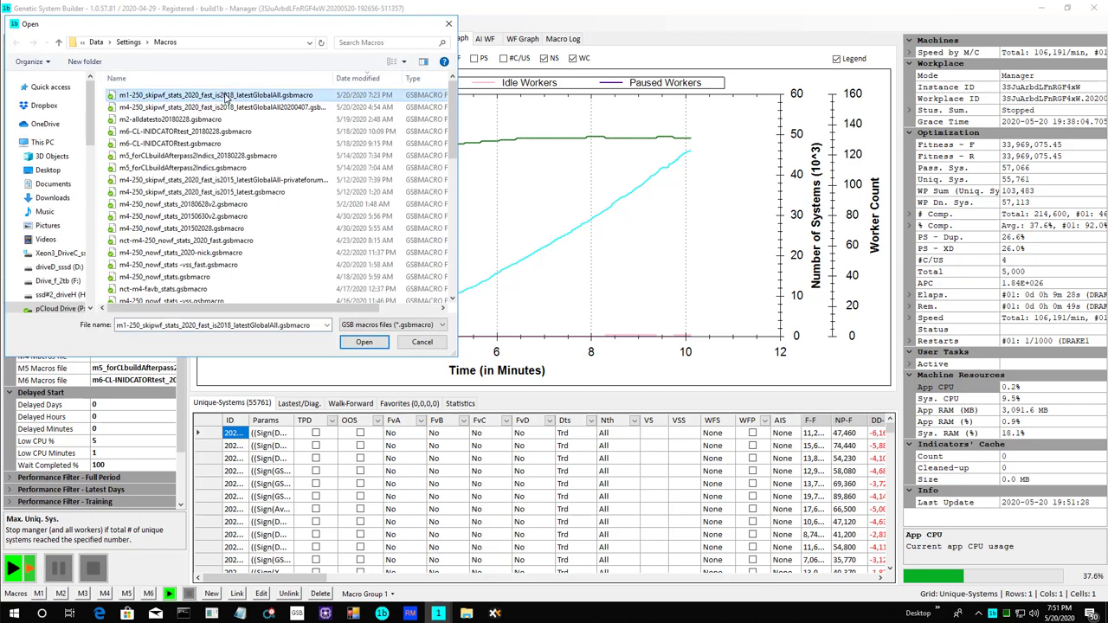
left_click(364, 343)
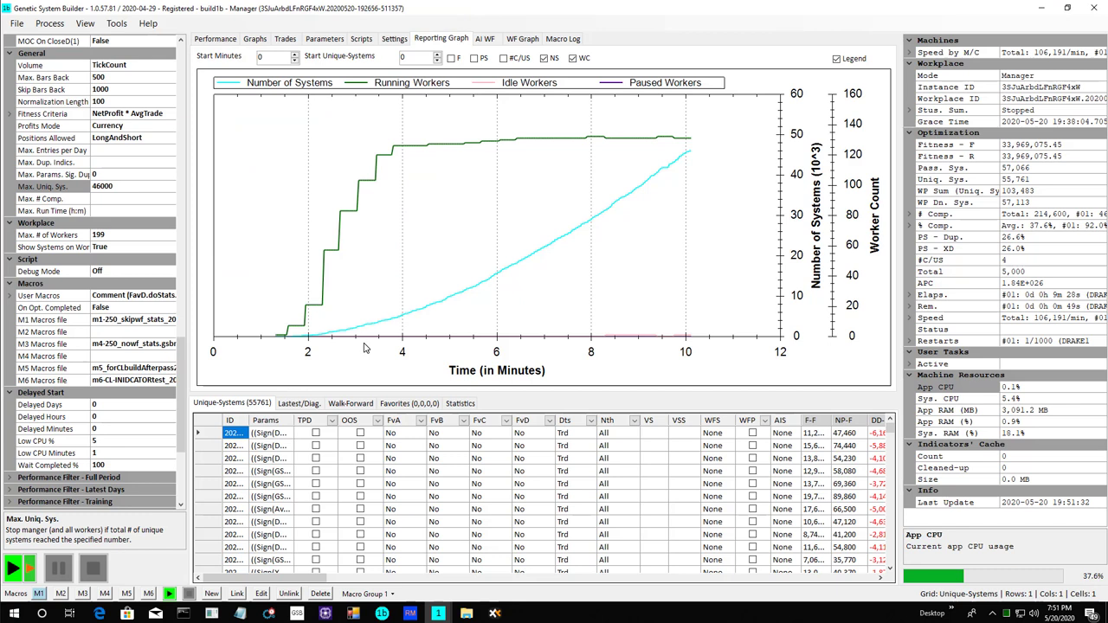
left_click(169, 595)
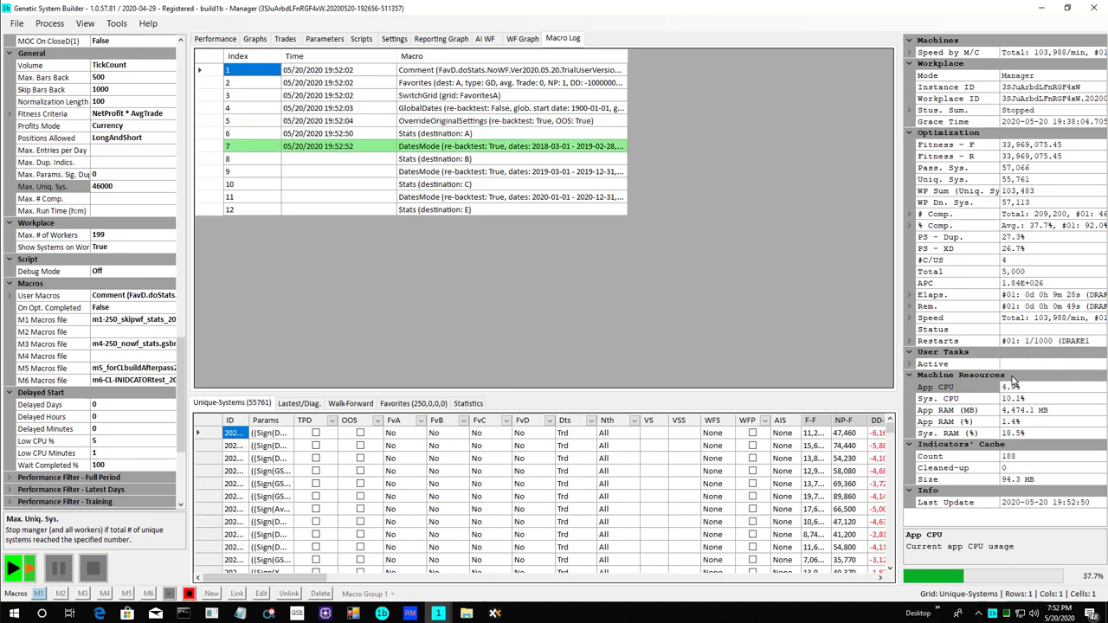
Examine the macro's statistics for net profit, average trade and profit factor in the Avg. B row, and net profit in Avg. C.
left_click(466, 404)
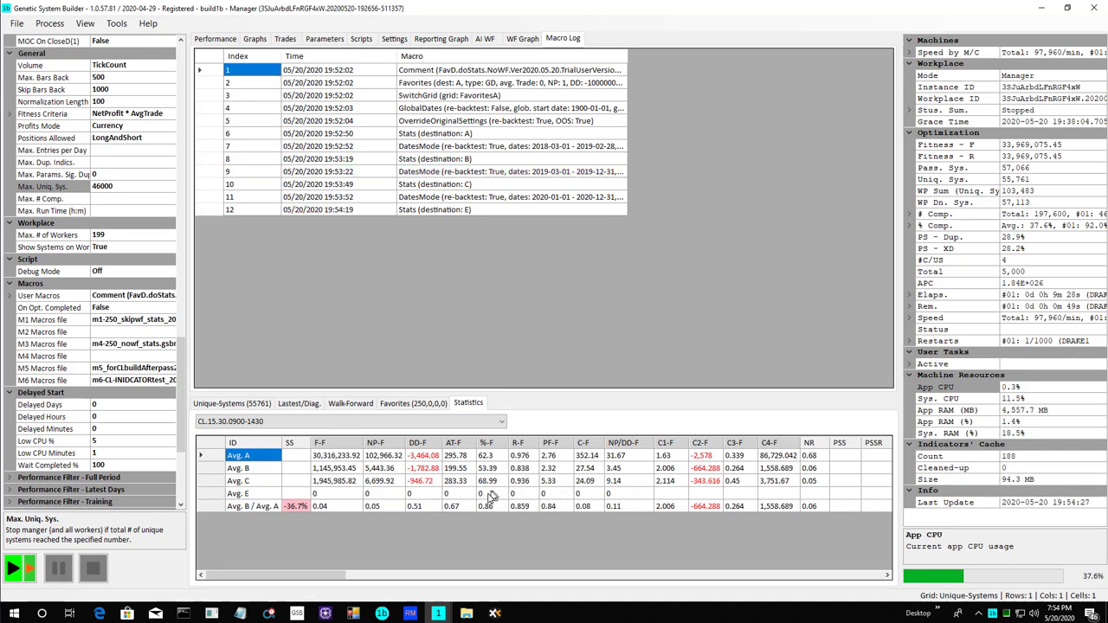
left_click(373, 468)
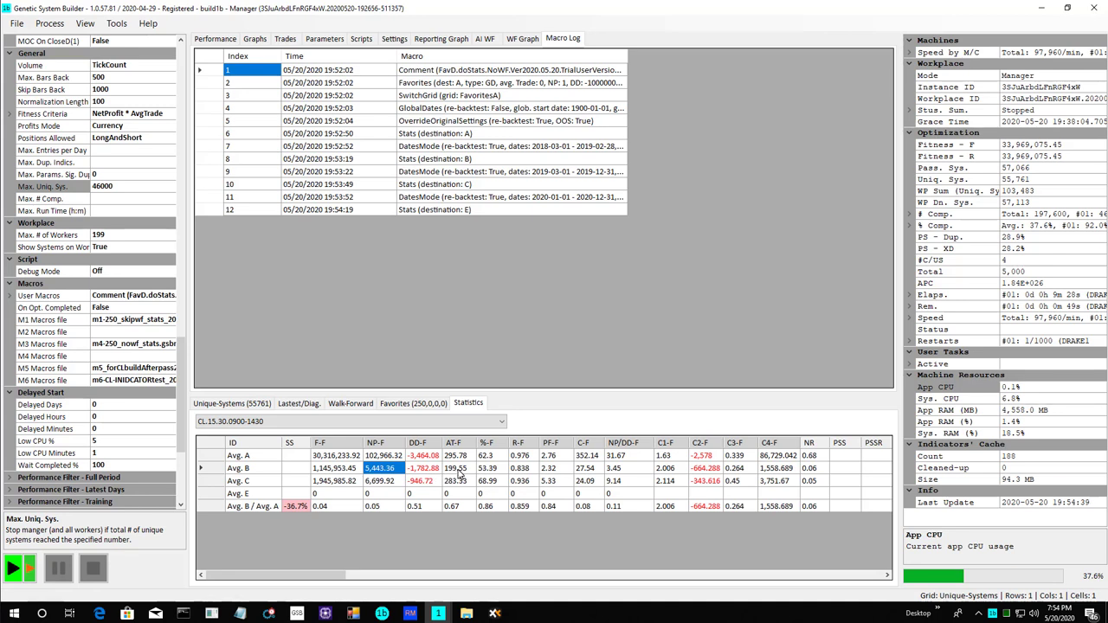
left_click(458, 468)
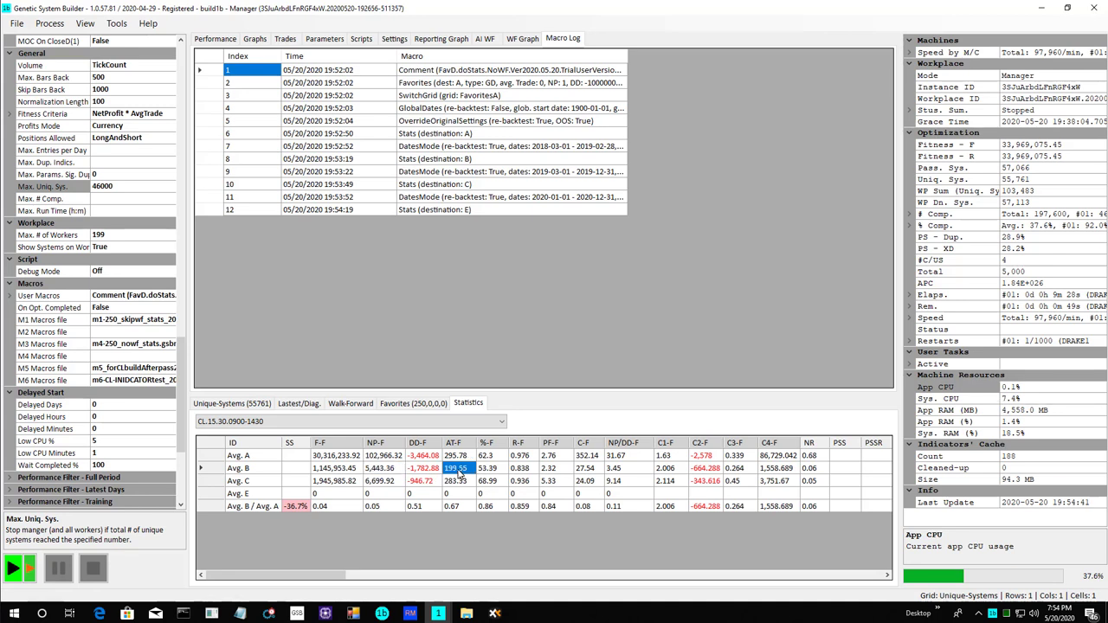
left_click(552, 471)
left_click(378, 483)
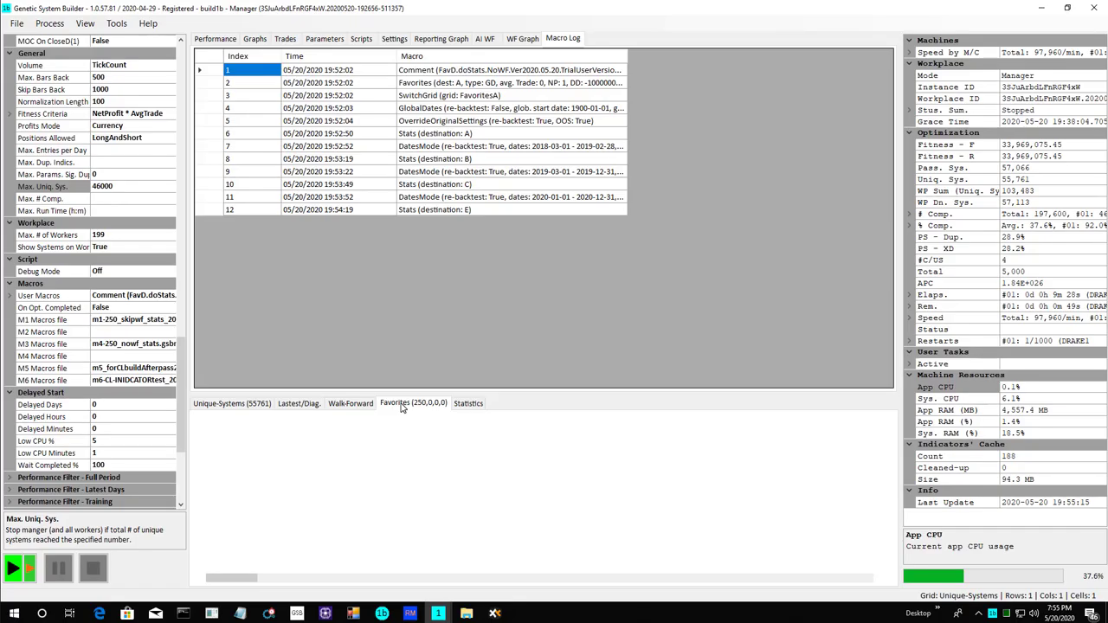
Show the Favorites A systems, enlarge the list to review it, and restore its normal size.
left_click(407, 403)
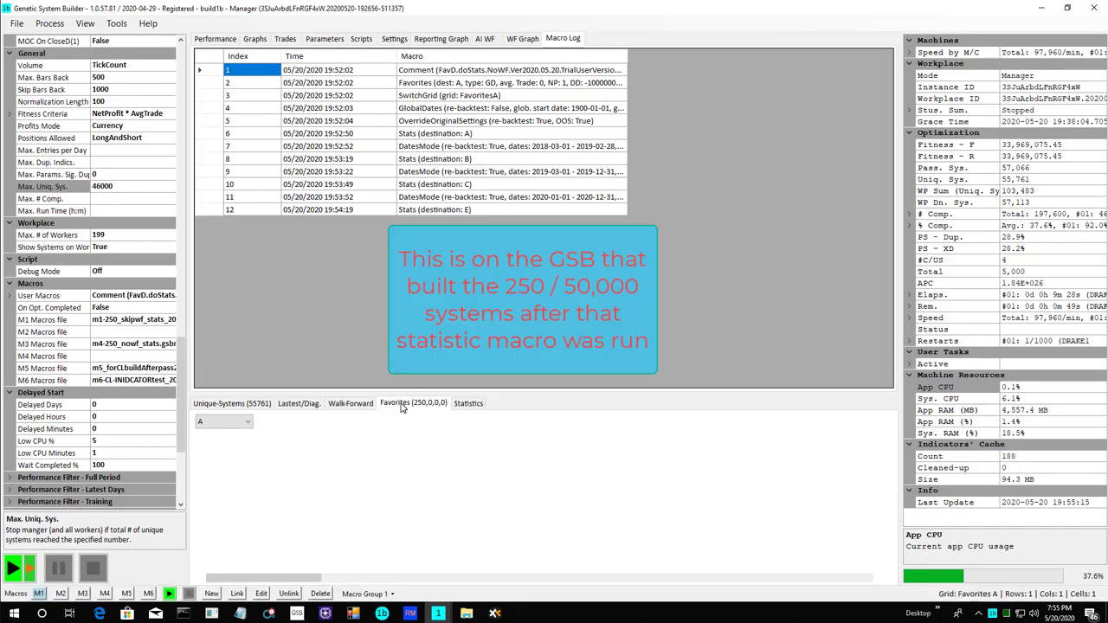
double_click(407, 403)
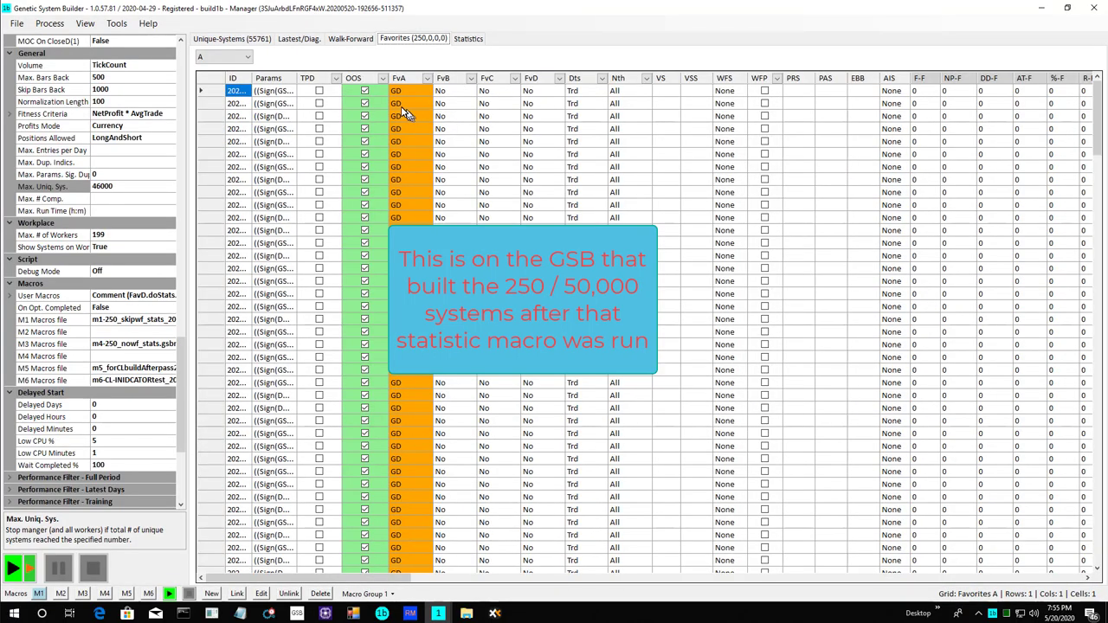
double_click(407, 38)
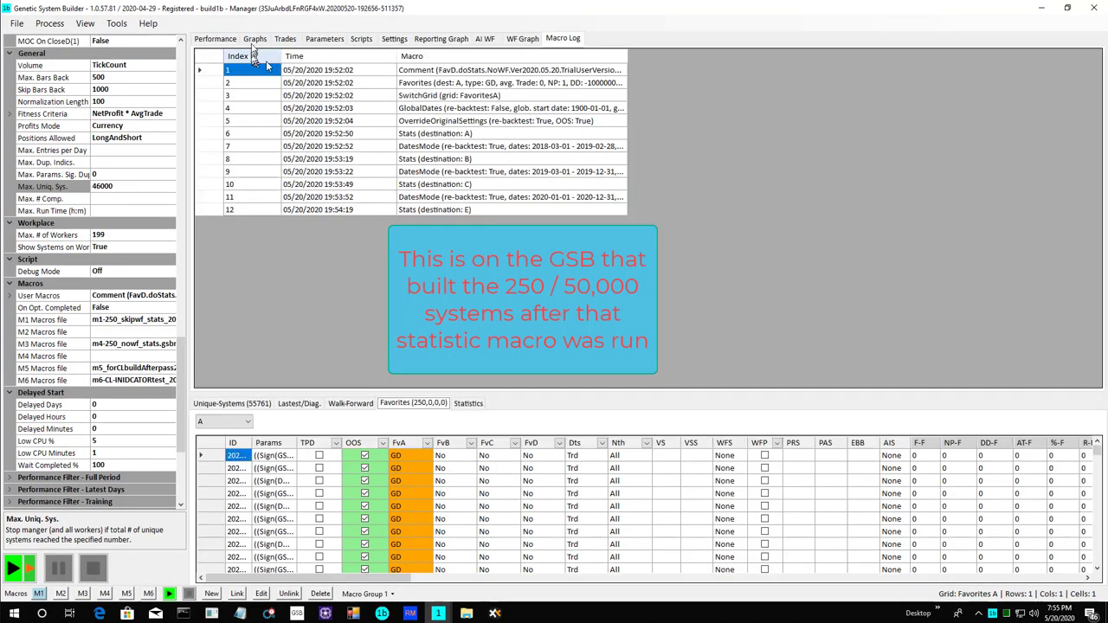
Check the equity graphs of the fourth and first systems in the Favorites A list.
left_click(254, 39)
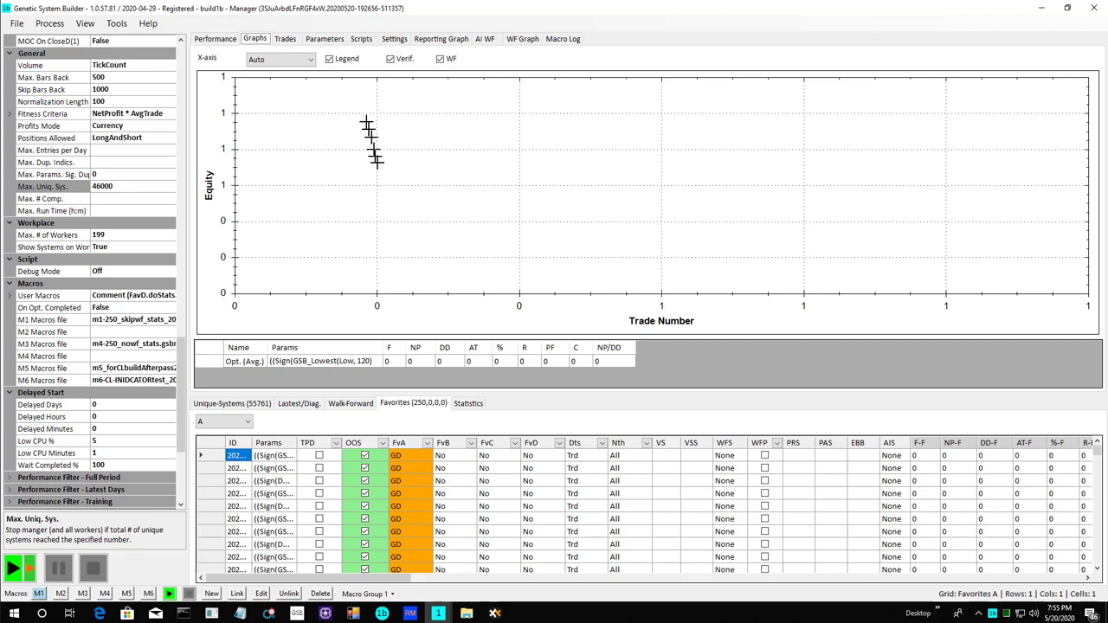
left_click(486, 496)
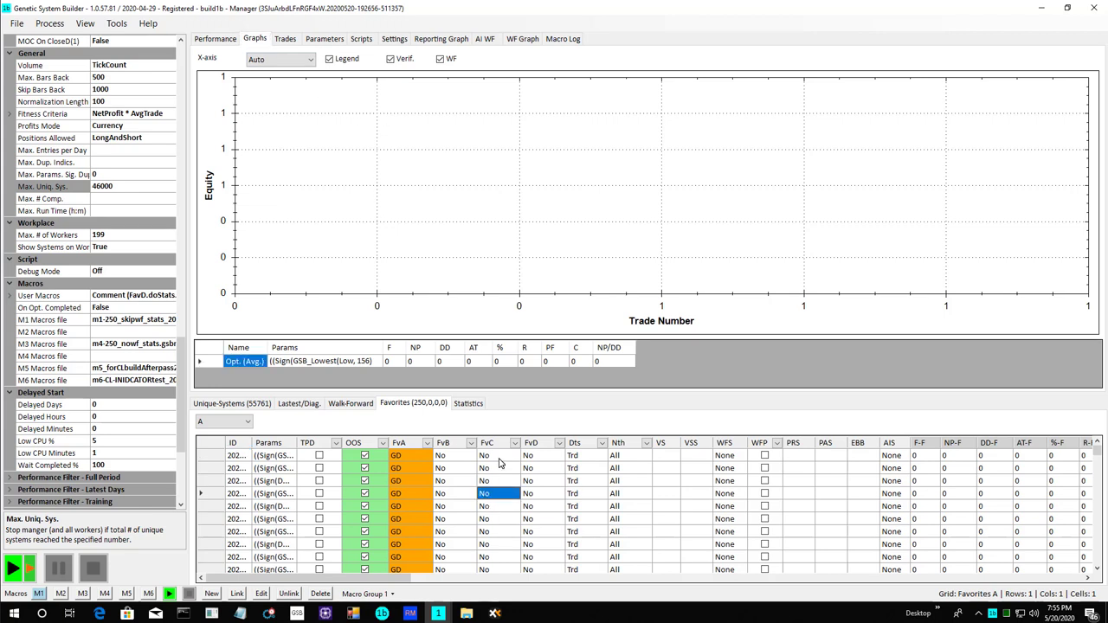
left_click(498, 459)
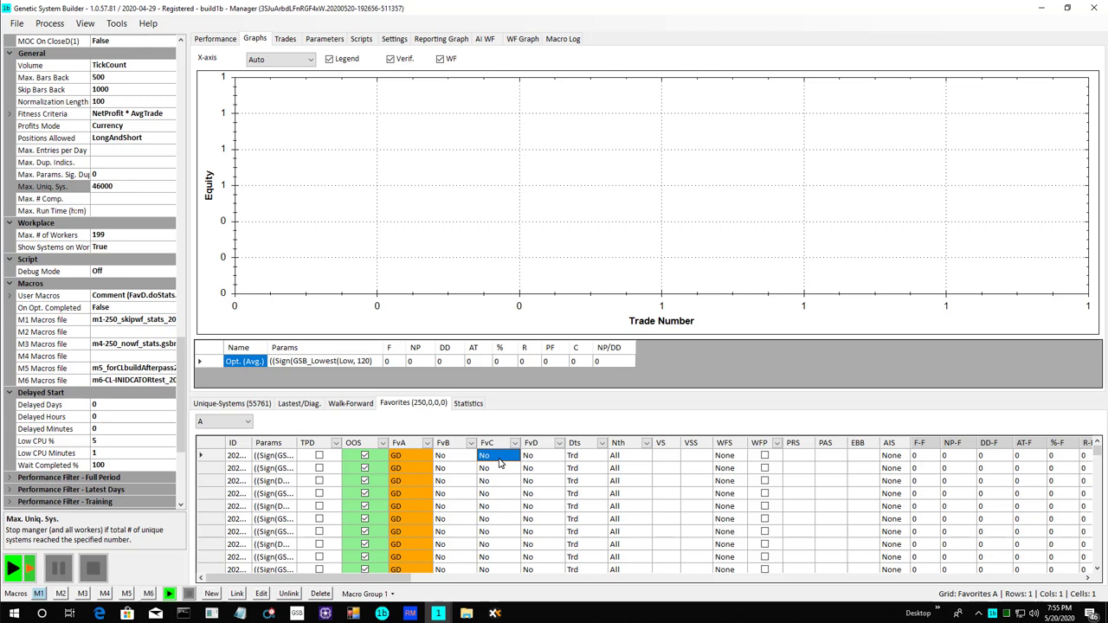
Load m2-alldatesto20180228.gsbmacro into macro slot M2 and run it on the Favorites A systems.
left_click(62, 597)
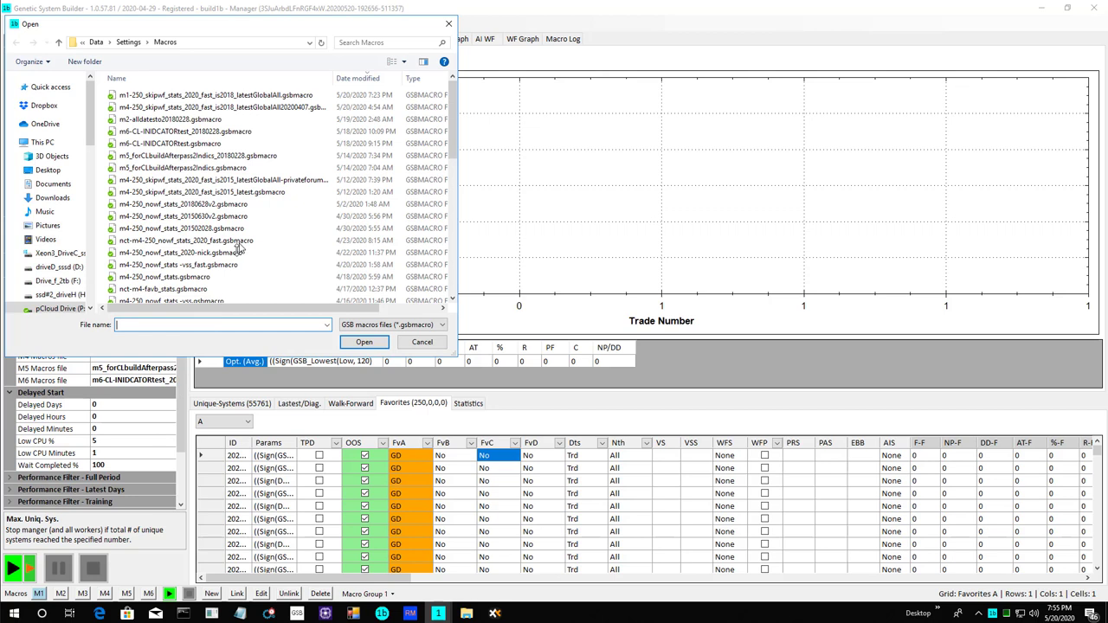
left_click(194, 119)
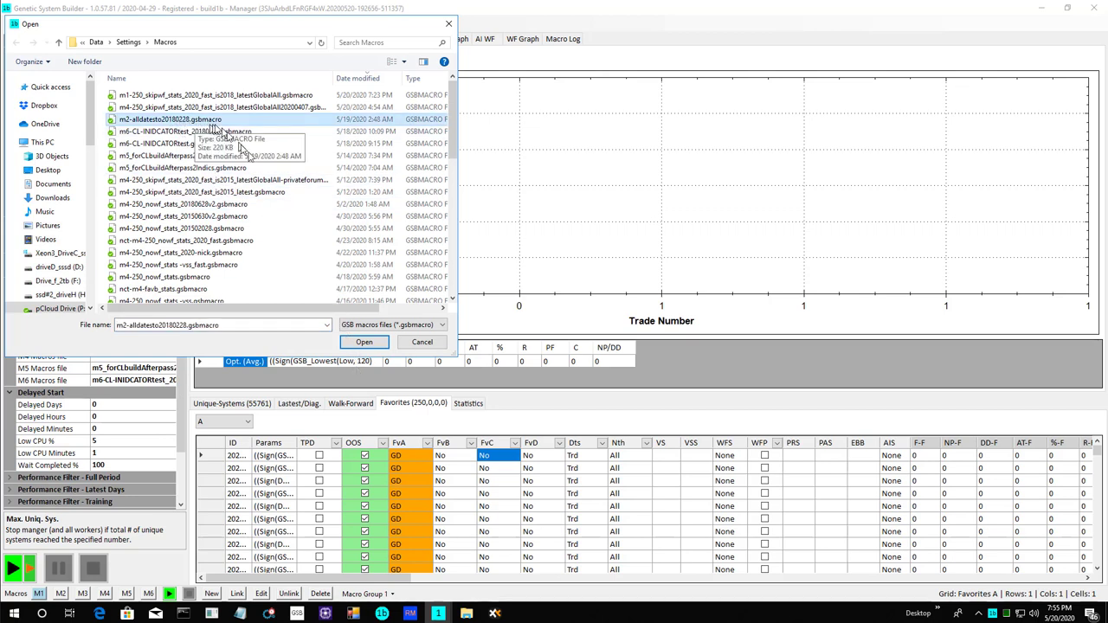
left_click(364, 342)
left_click(169, 594)
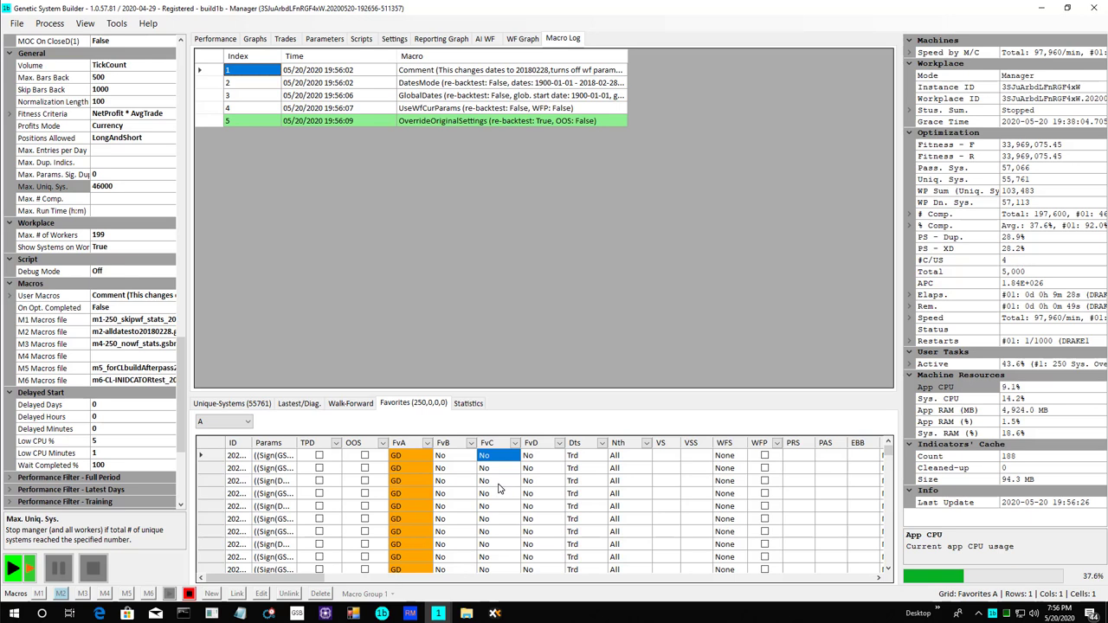
Check the equity graph of the third Favorites A system, and group the favorites into families.
left_click(255, 38)
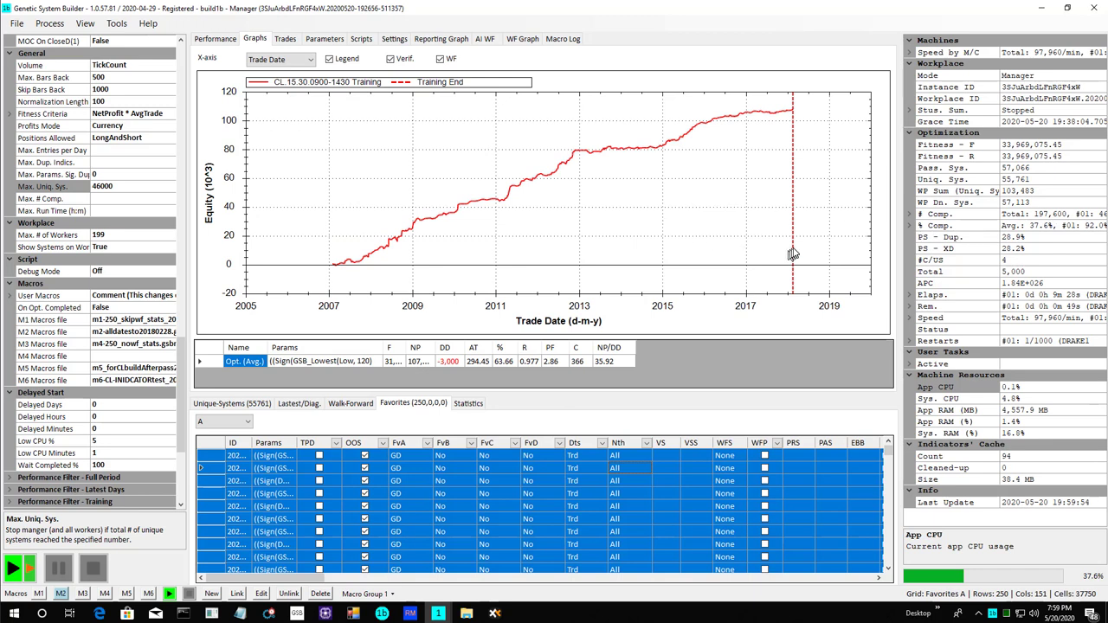
left_click(544, 480)
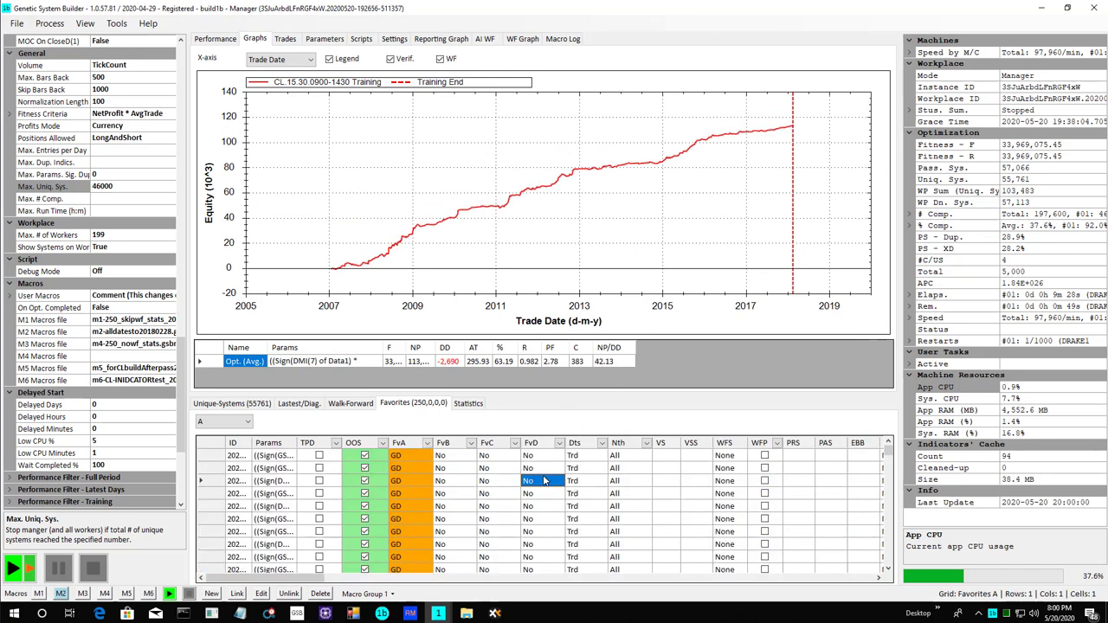
double_click(544, 480)
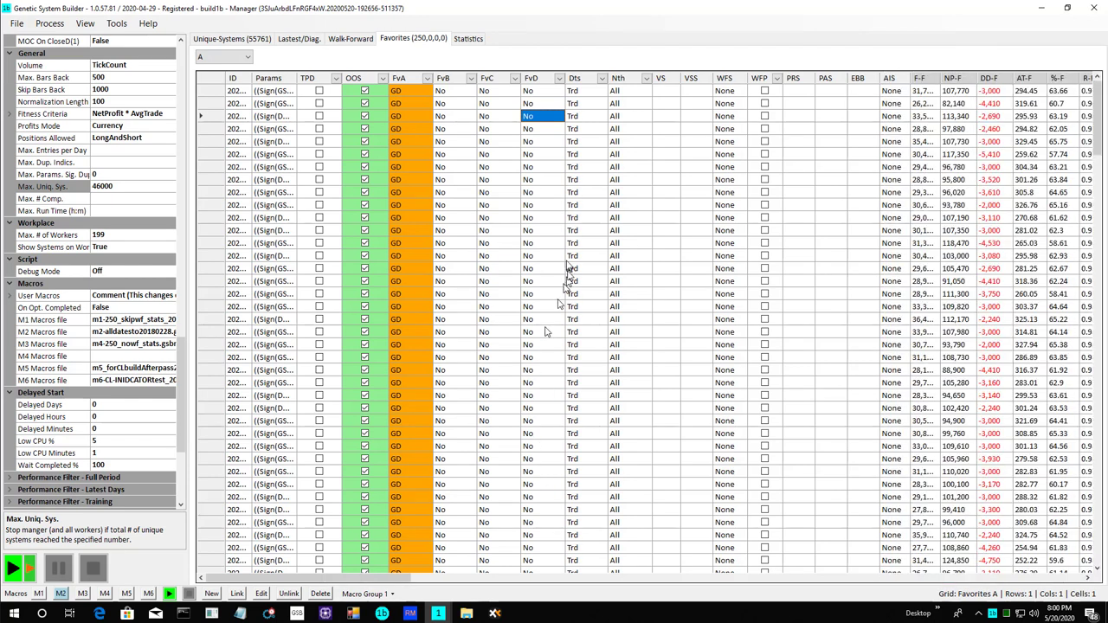
right_click(513, 145)
left_click(595, 382)
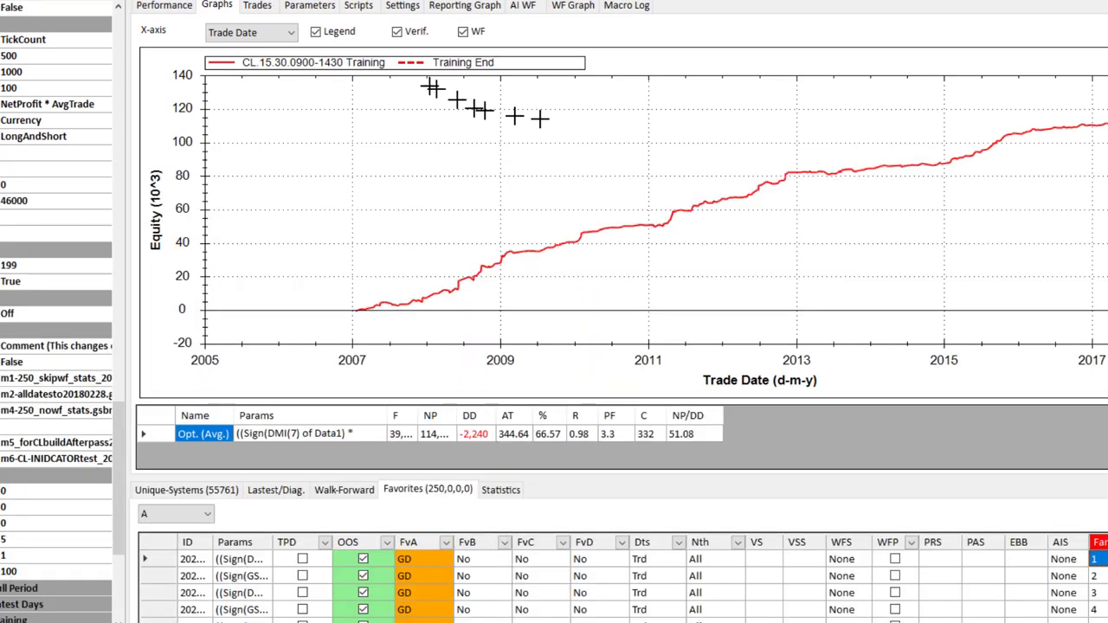
Examine the first family 1 system's parameters, especially its indicator IDs, along with the Family and Members columns.
left_click(312, 7)
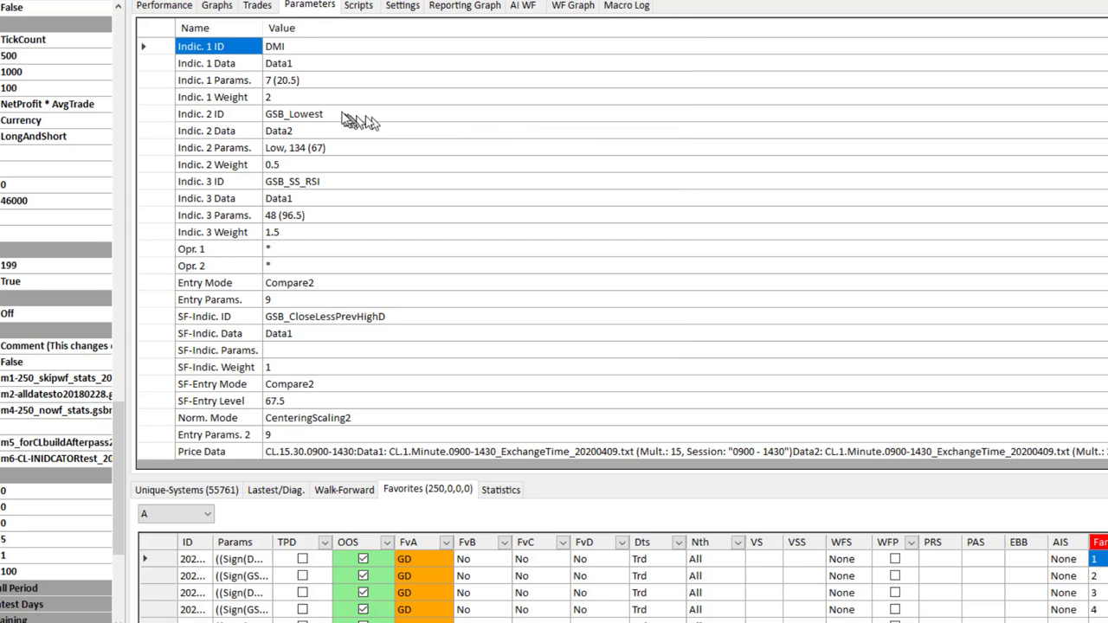
left_click(290, 50)
left_click(301, 119)
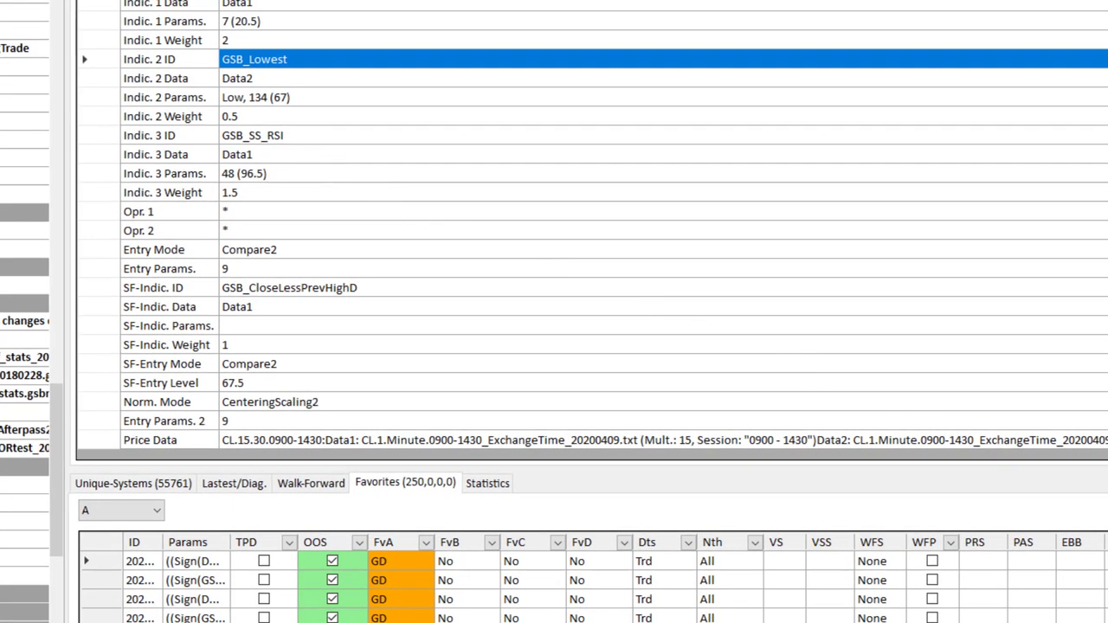
scroll(700, 586, "right", 10)
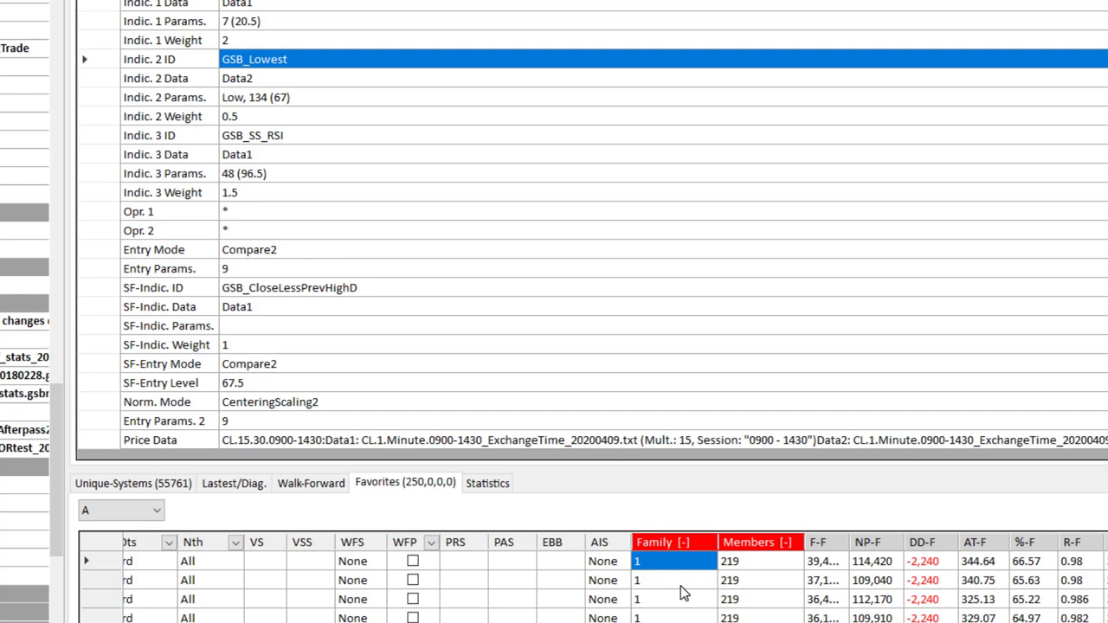
Step through further family 1 systems and compare their indicators, data streams, parameters and weights.
left_click(681, 586)
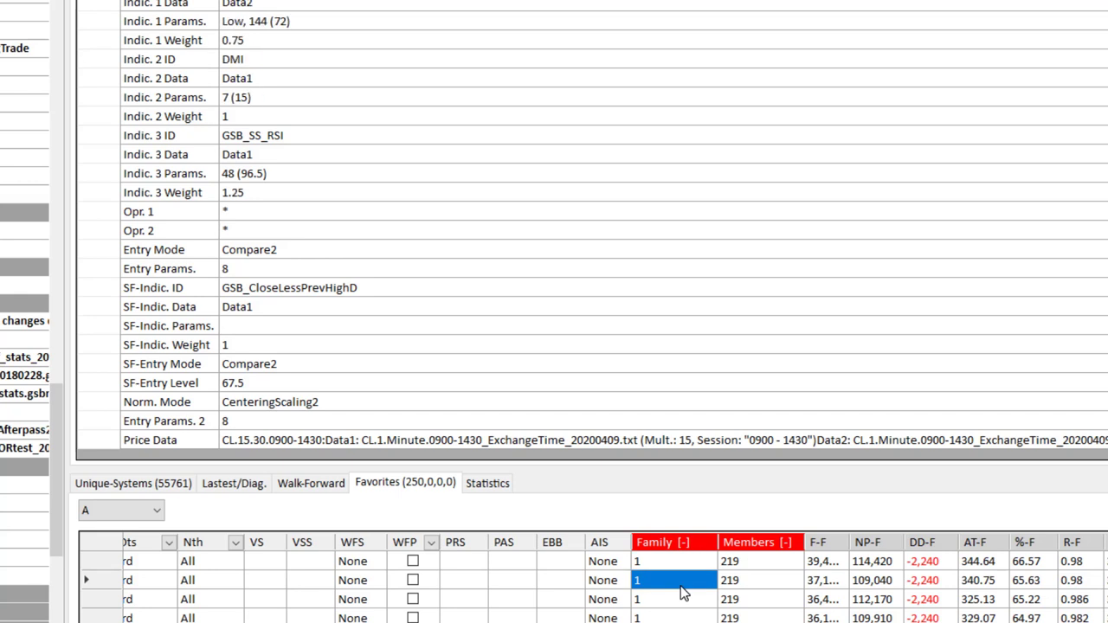
key("Down")
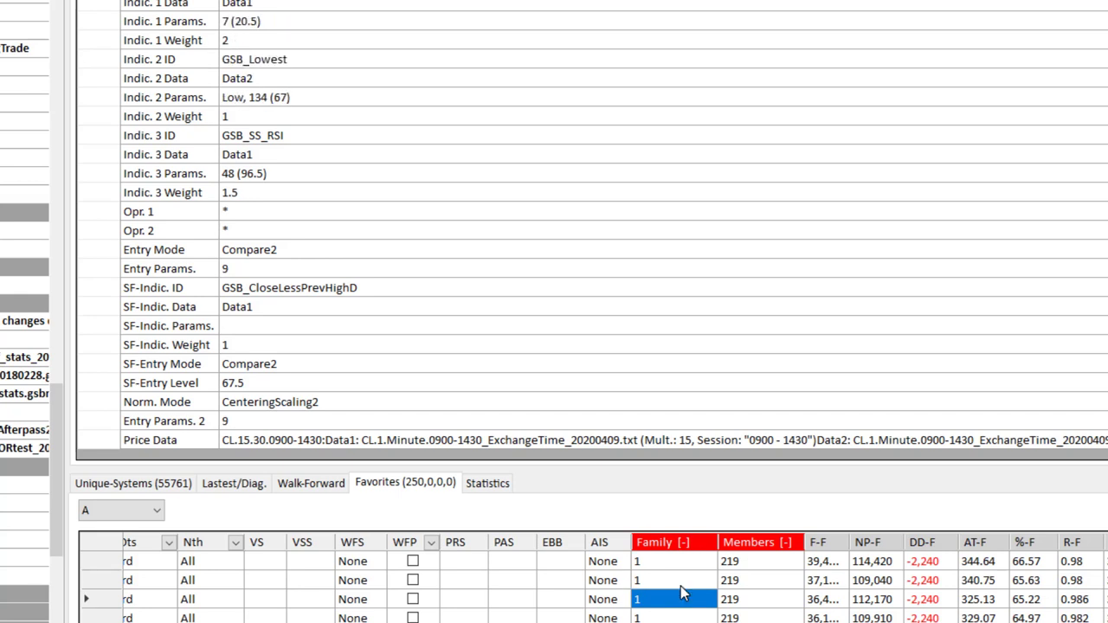
key("Down")
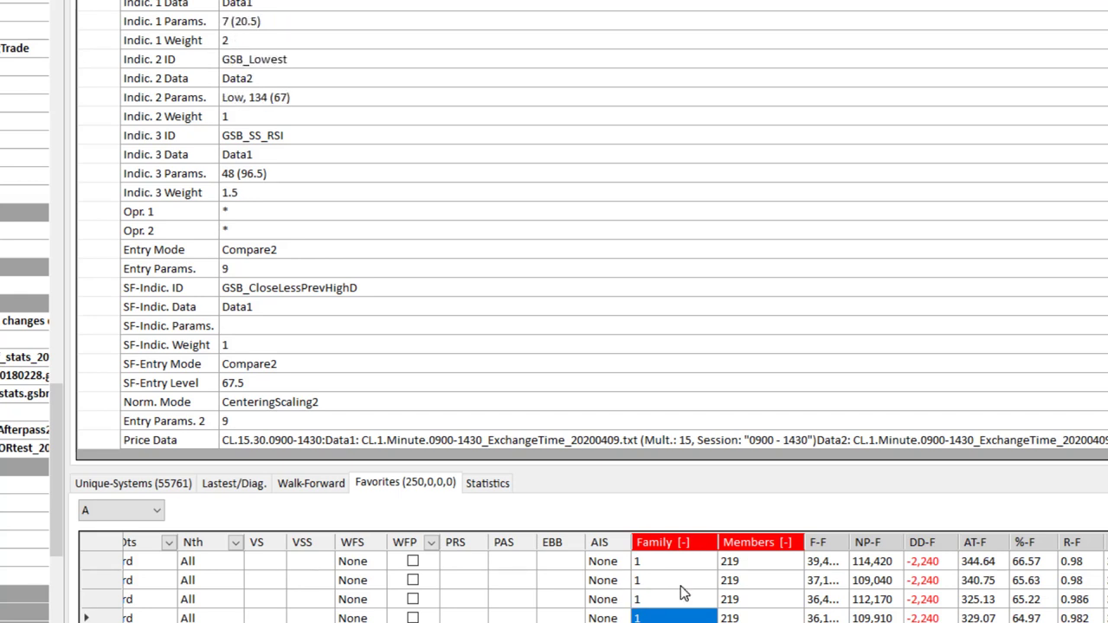
key("Down")
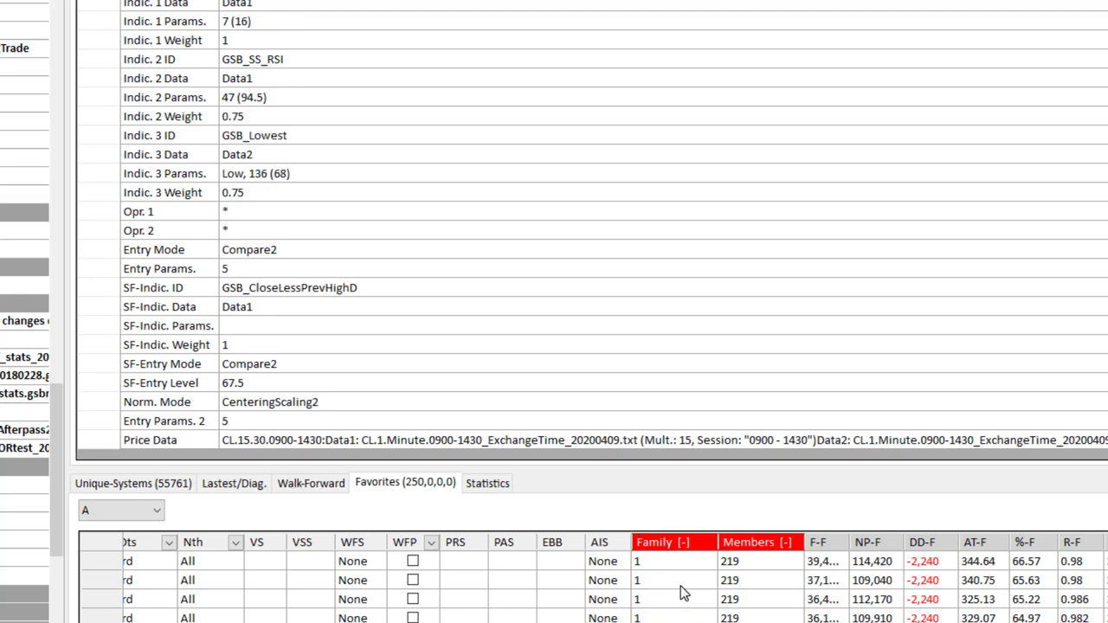
key("Down")
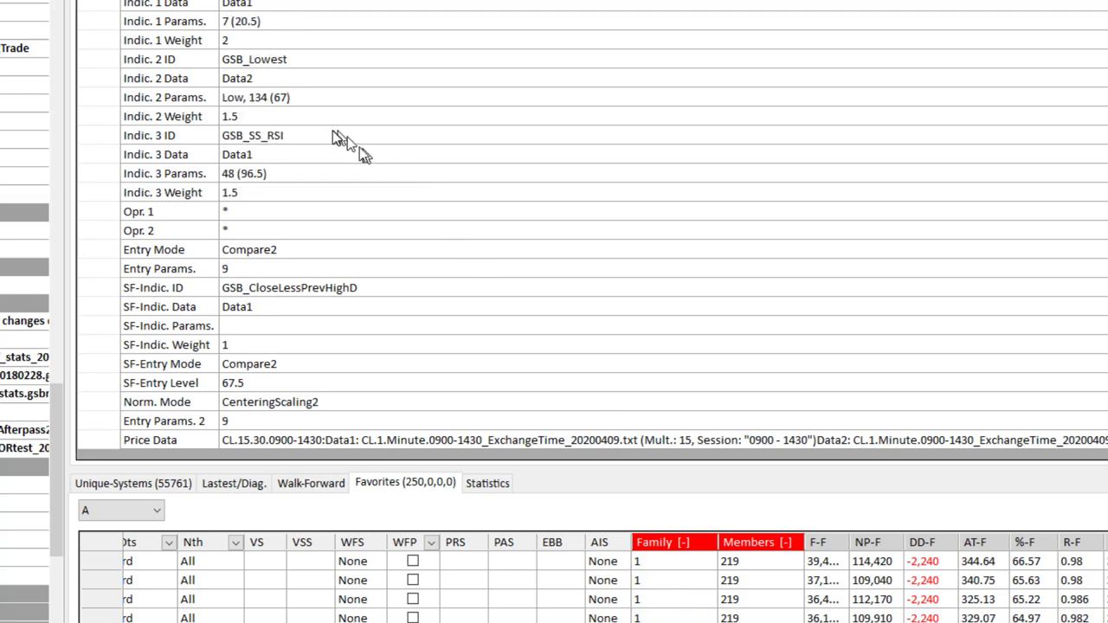
left_click(239, 84)
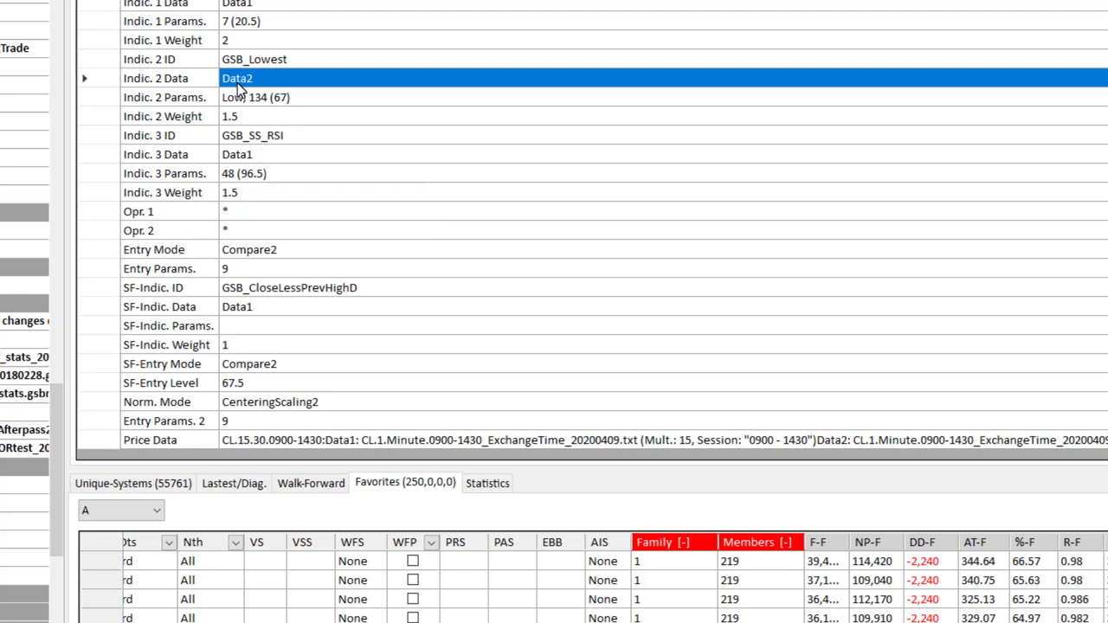
left_click(241, 157)
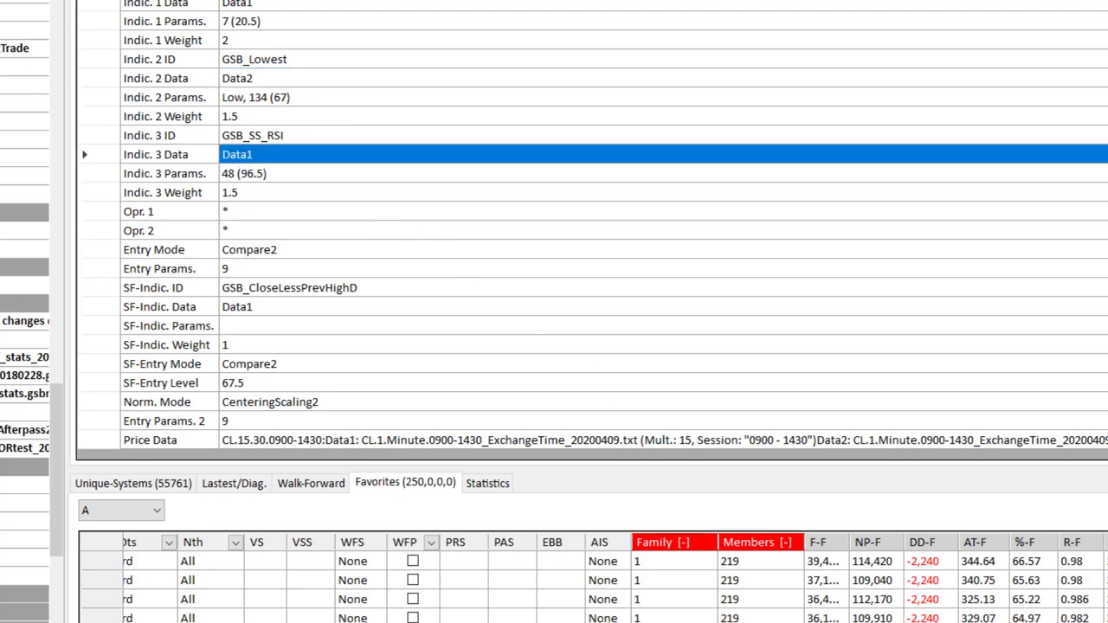
key("Down")
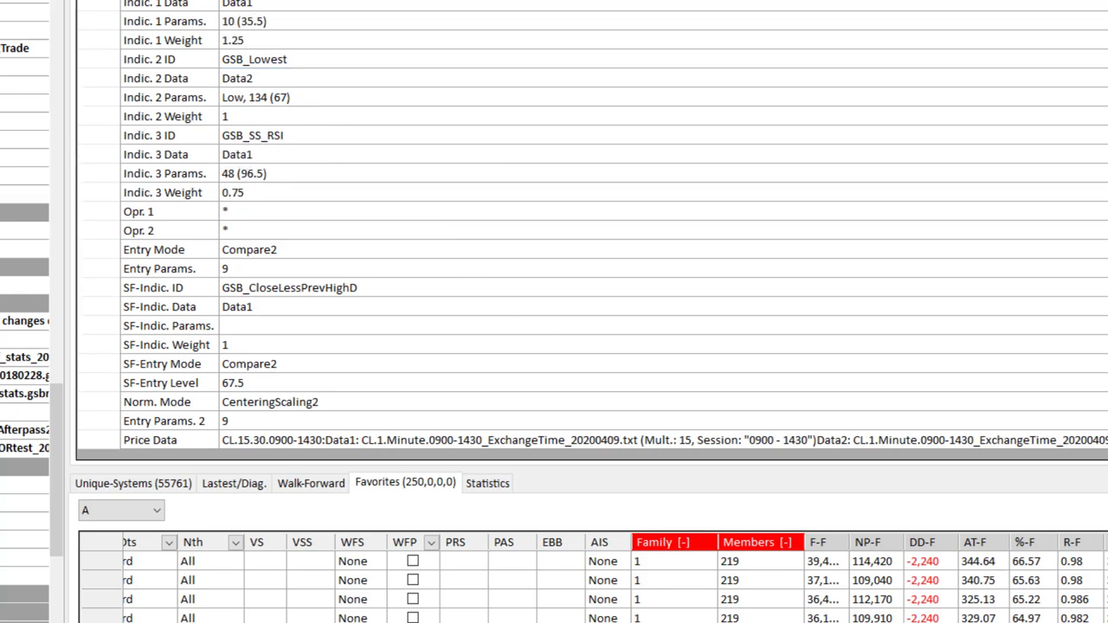
key("Down")
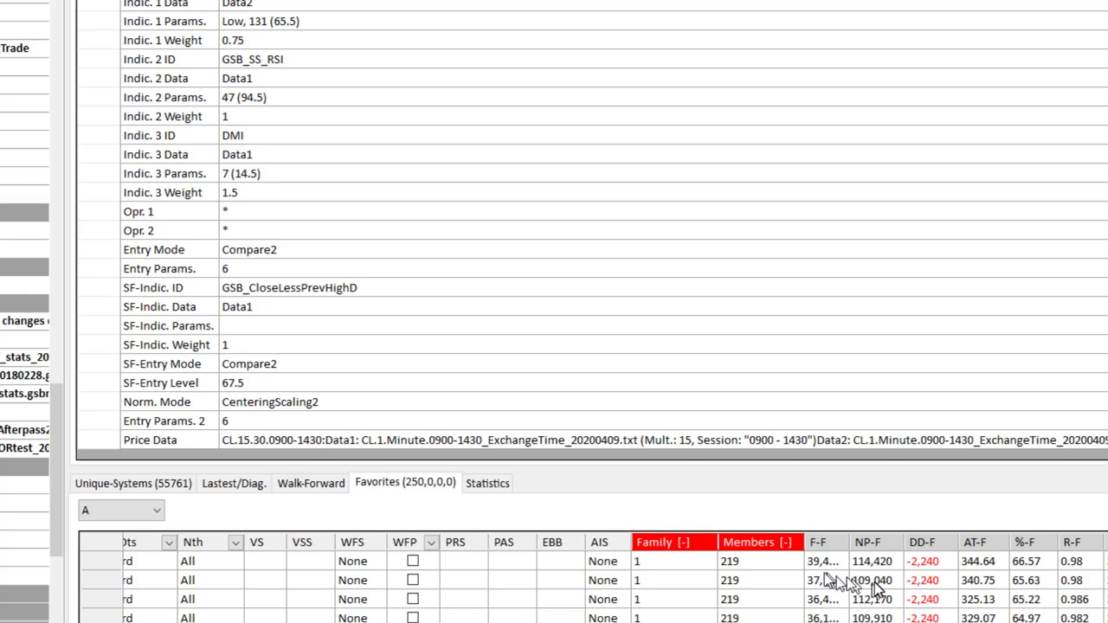
Collapse the families to one row each and compare the parameters of families 1 and 2, ending on family 1.
left_click(786, 542)
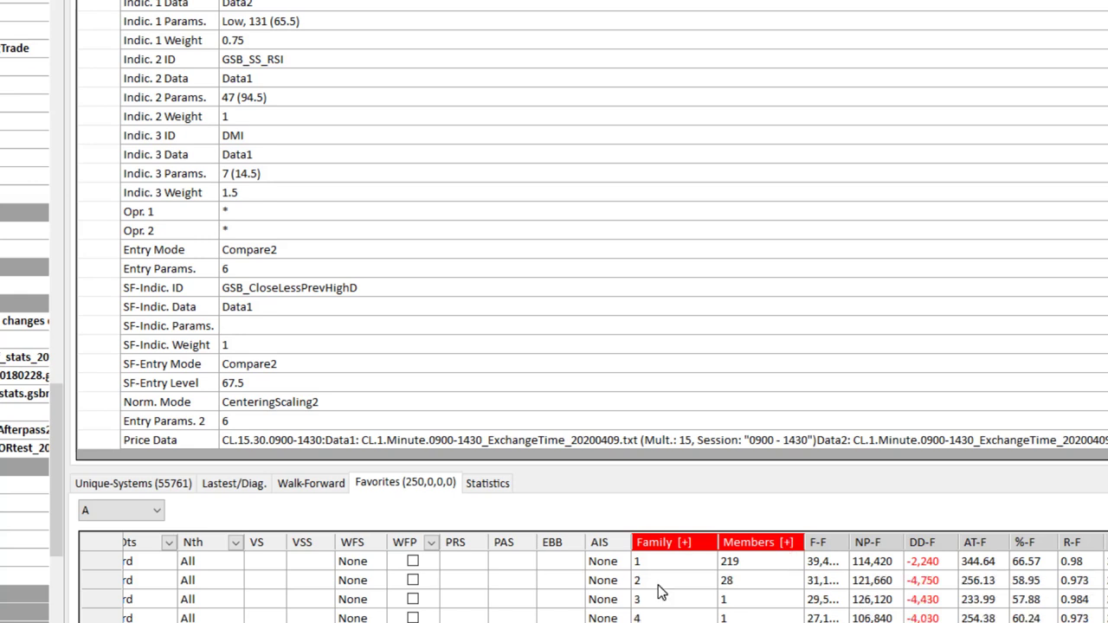
left_click(656, 582)
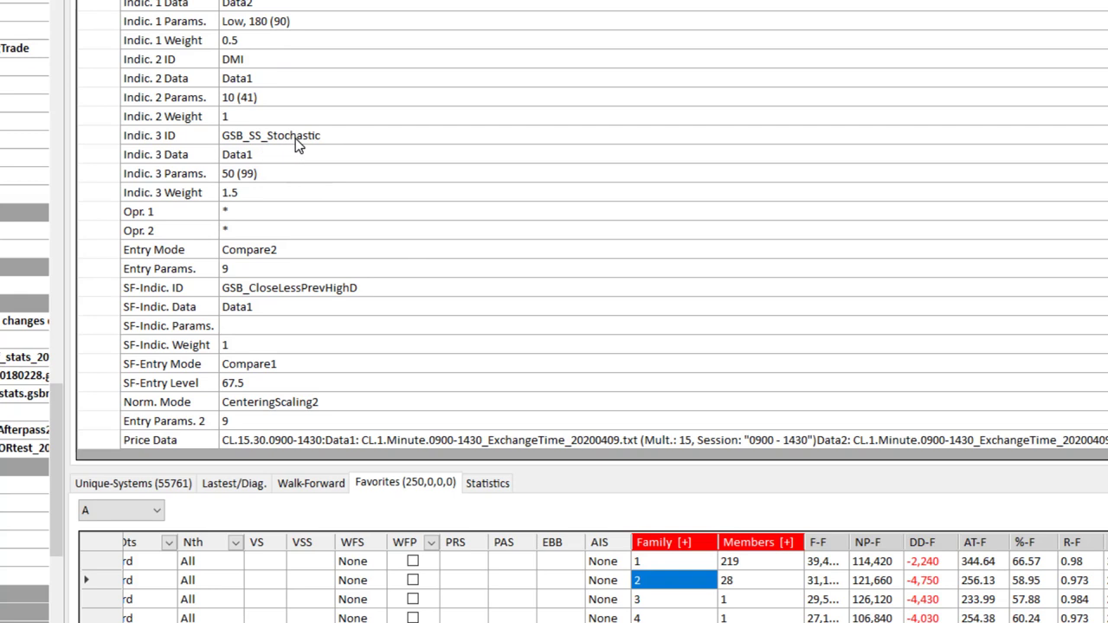
left_click(643, 561)
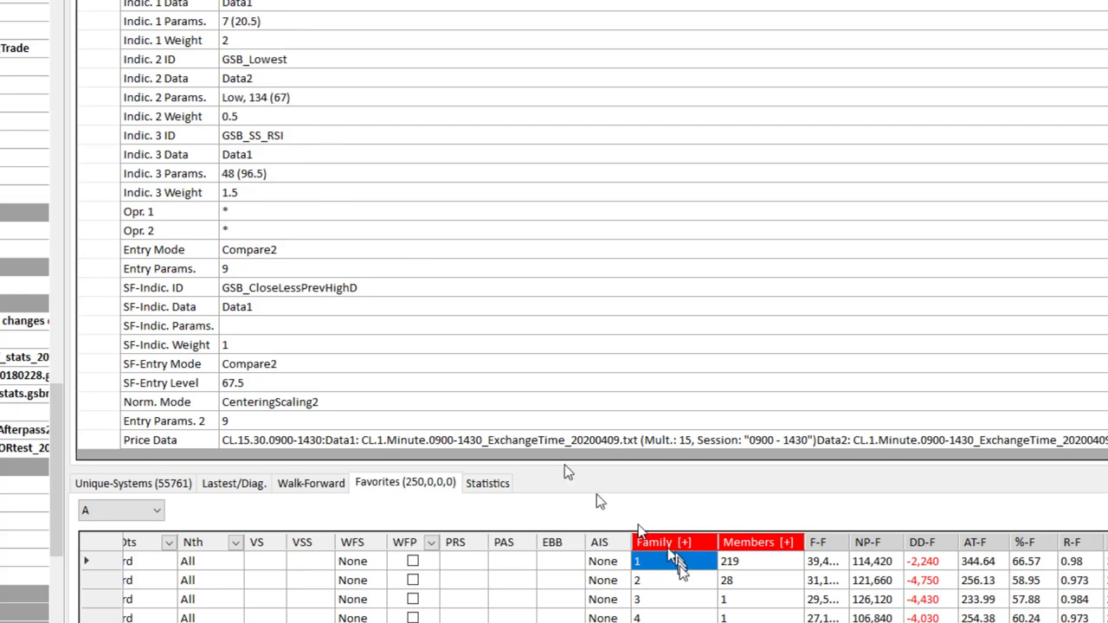
left_click(669, 574)
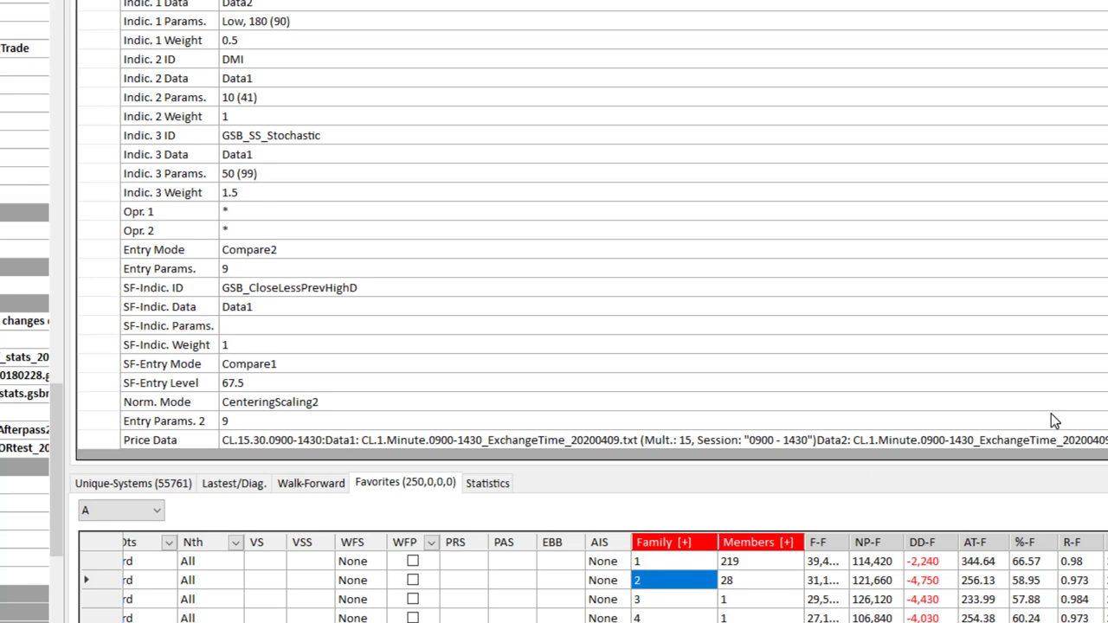
key("Up")
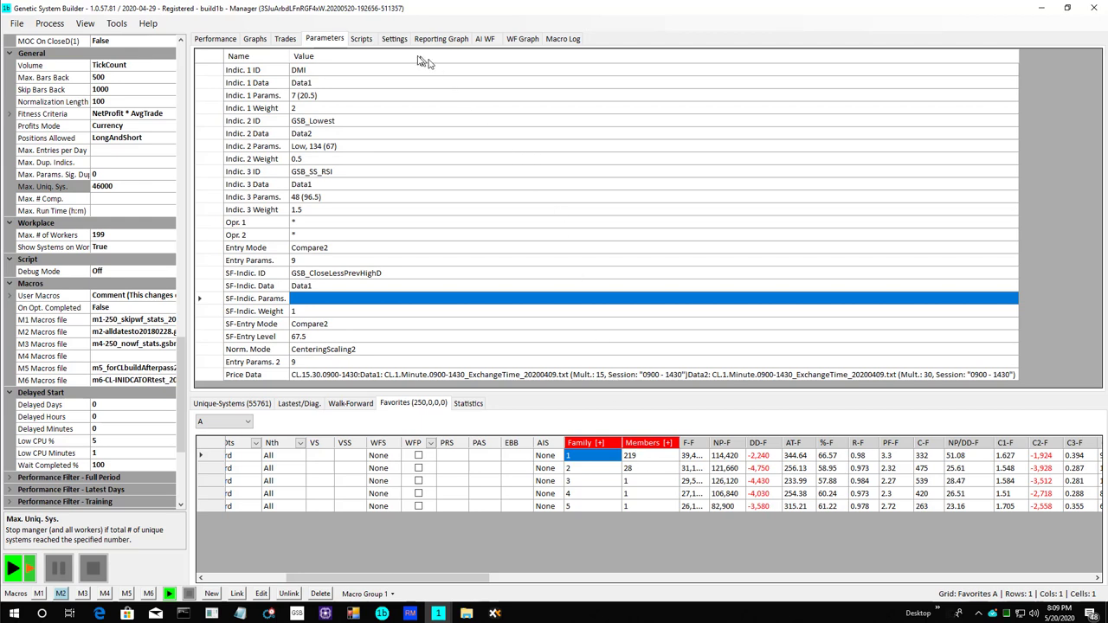
Show the family 1 system's script as TradeStation - LiveTrading and copy it for live trading.
left_click(362, 40)
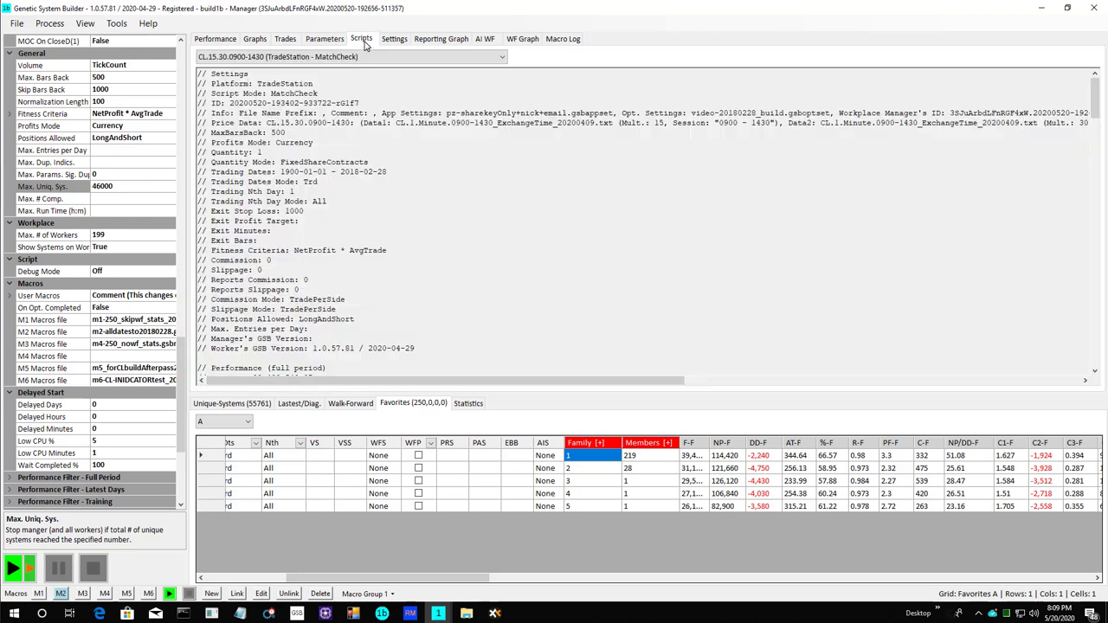
left_click(394, 57)
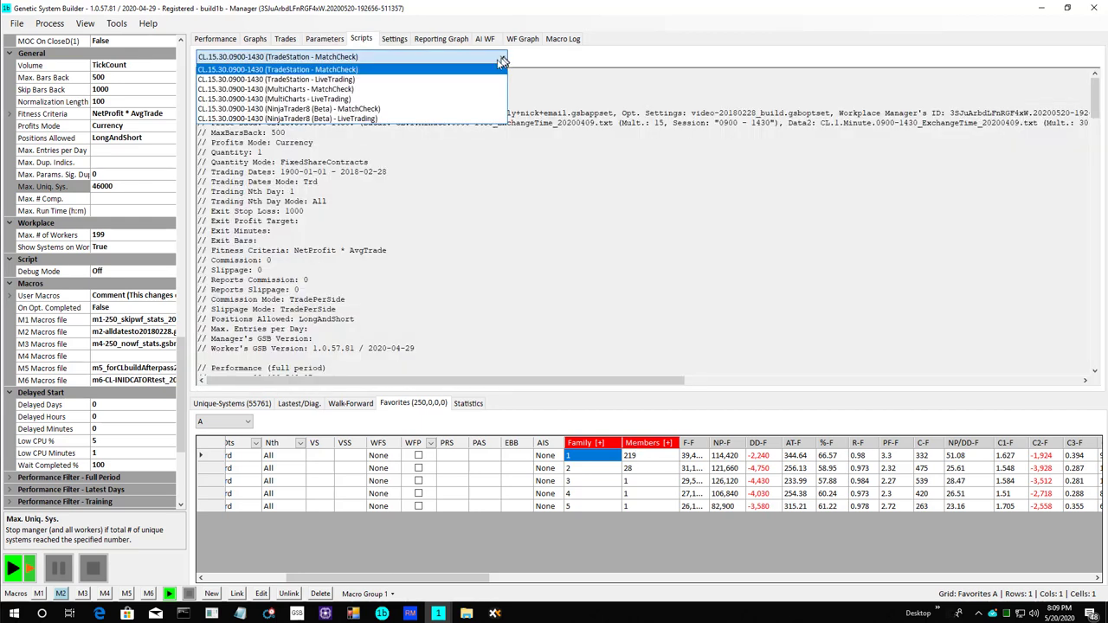
left_click(422, 80)
right_click(369, 132)
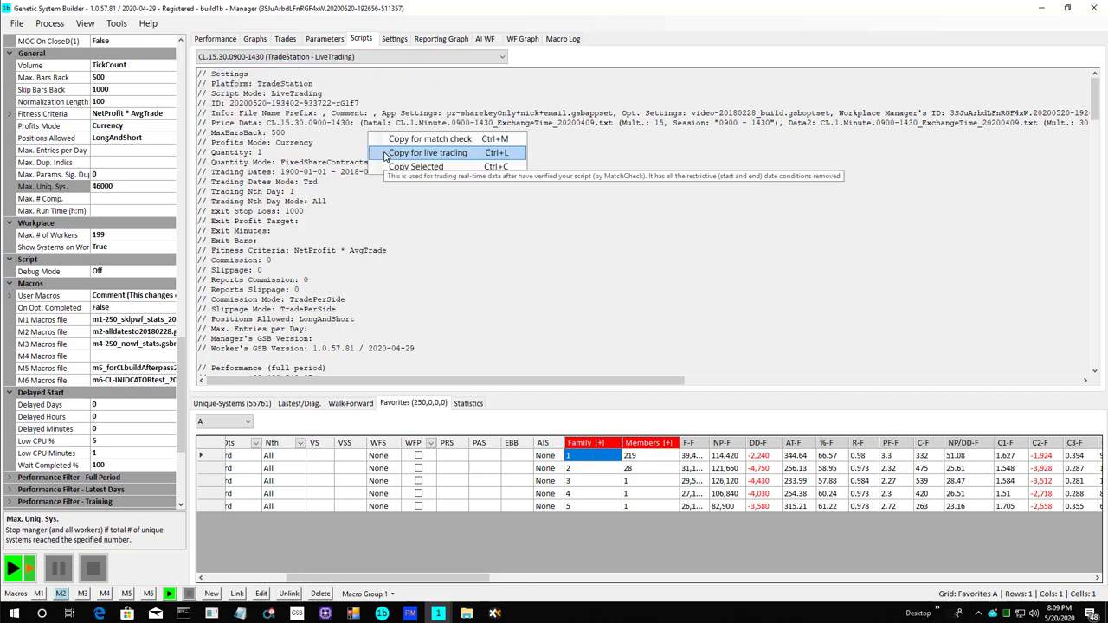
left_click(415, 153)
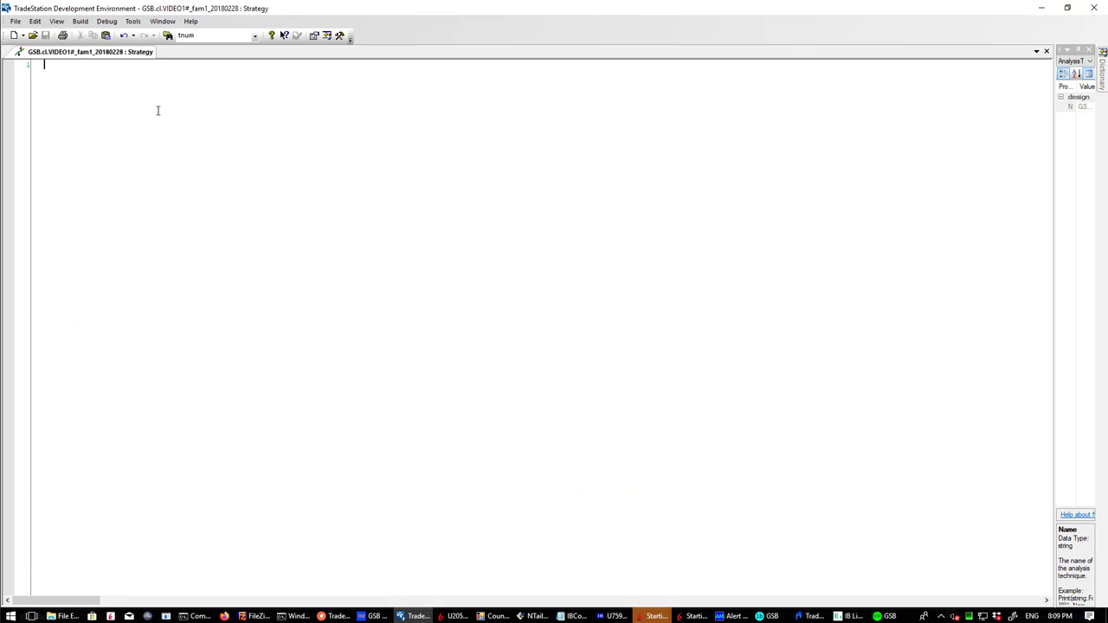
Switch to the TradeStation Development Environment, paste the script into the empty GSB.cl.VIDEO1#_fam1_20180228 strategy and verify it.
right_click(157, 110)
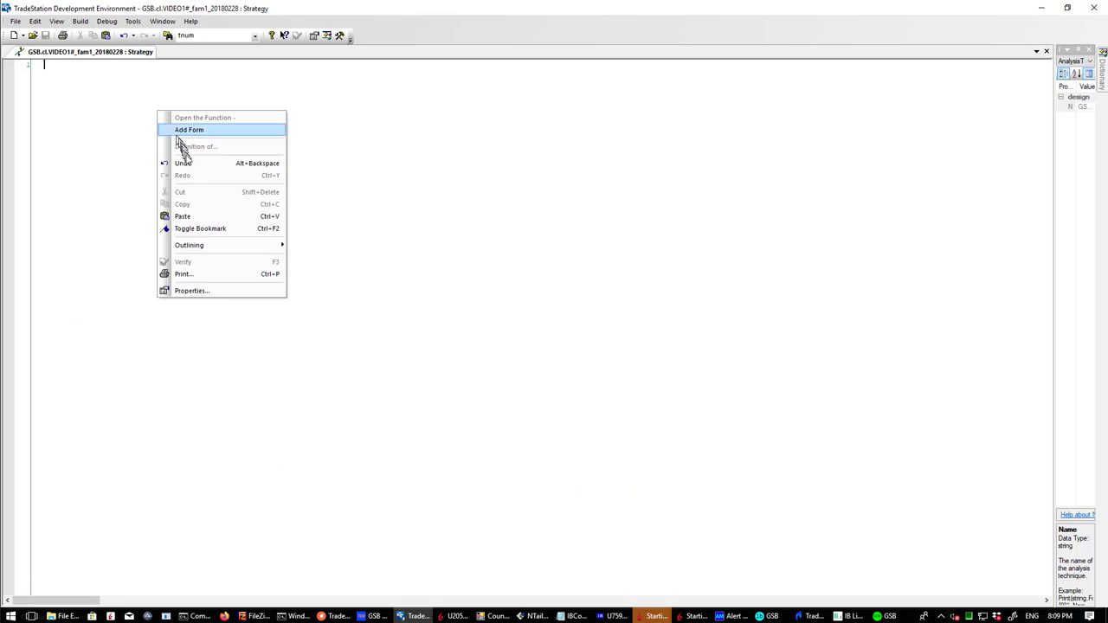
left_click(197, 216)
key("F3")
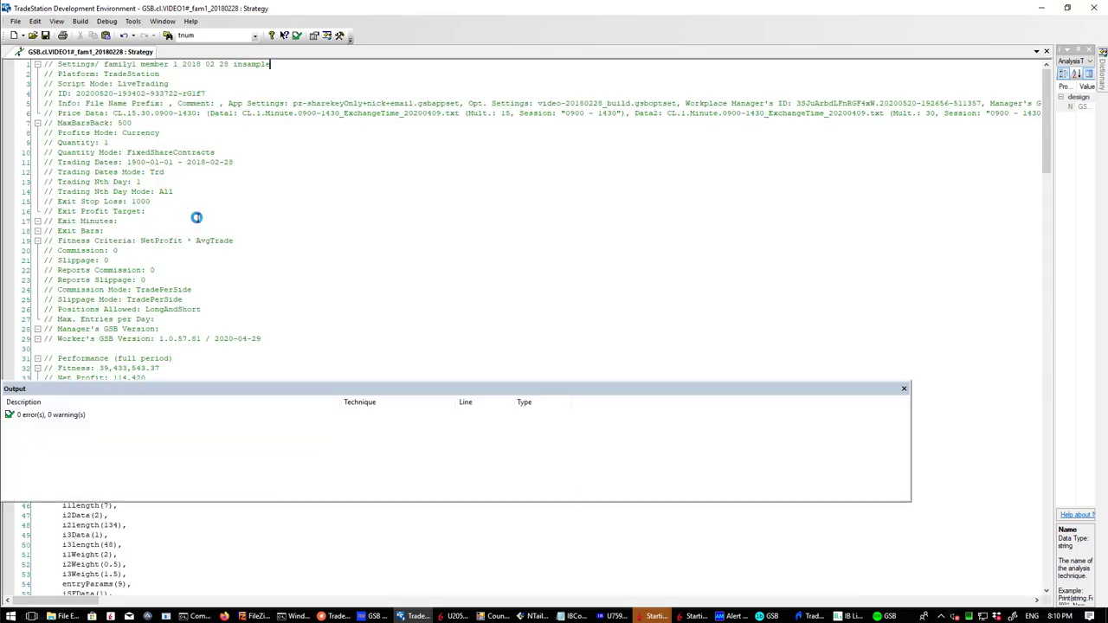
Switch to the TradeStation CL 15/30-minute chart and insert the GSB.cl.VIDEO1#_fam1_20180228 strategy.
left_click(86, 20)
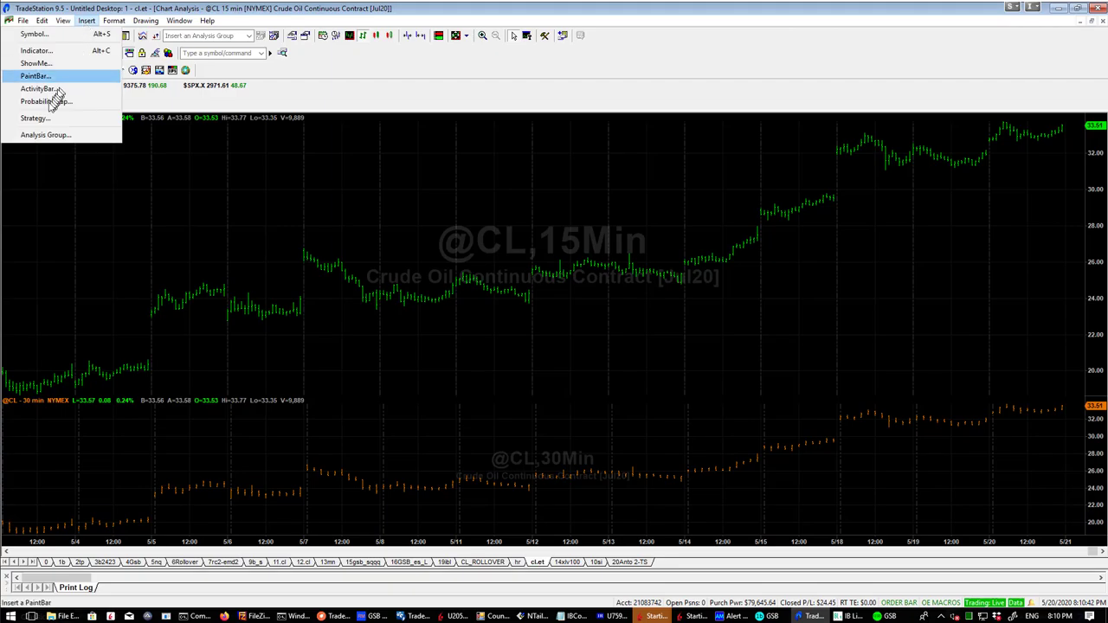
left_click(38, 118)
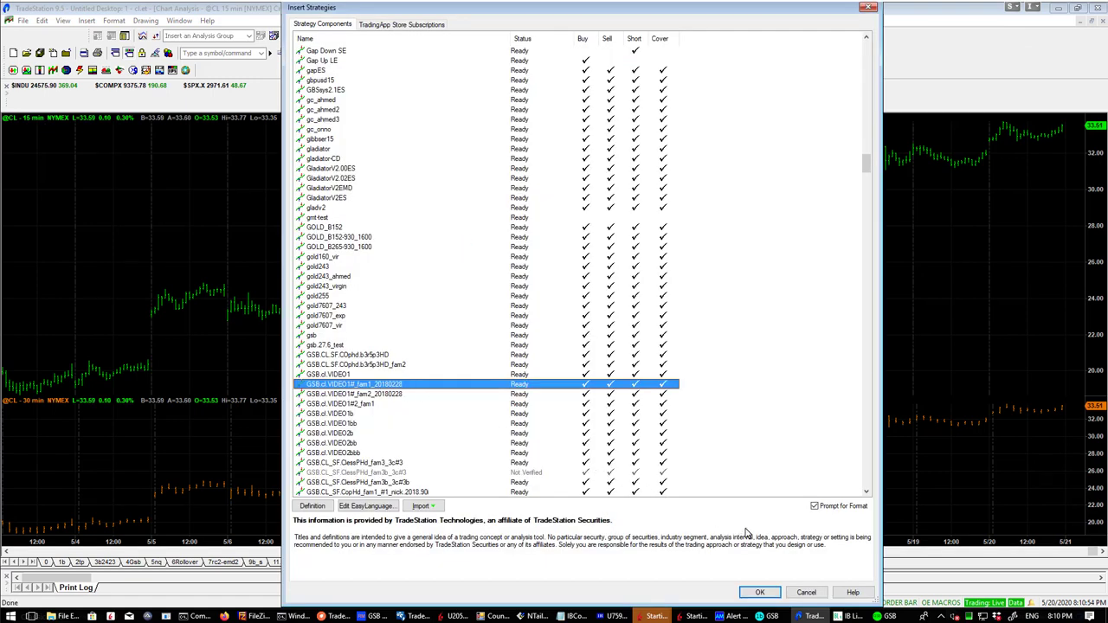
left_click(759, 592)
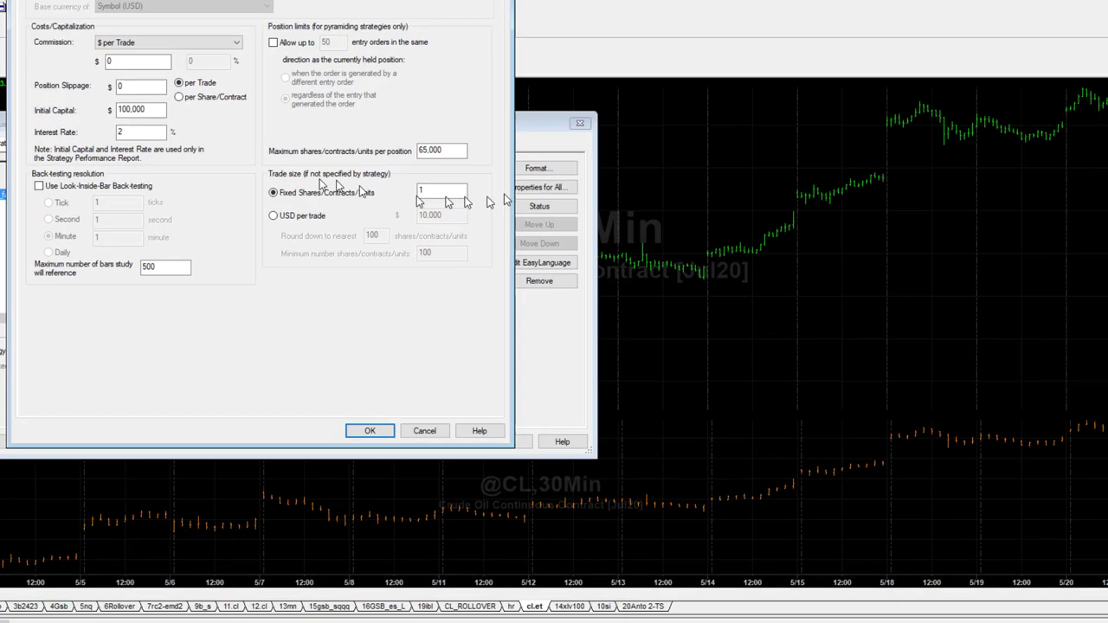
Set the strategy's commission to $2.4 and position slippage to $10 per trade, and apply the strategy to the chart.
left_click(167, 267)
left_click_drag(167, 267, 118, 274)
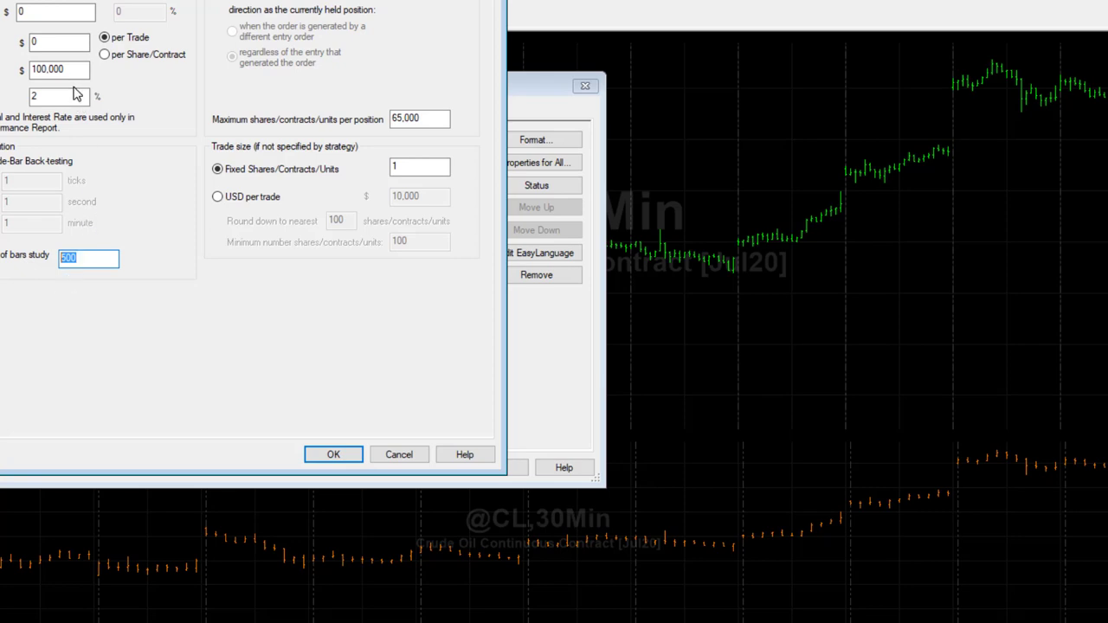
double_click(21, 11)
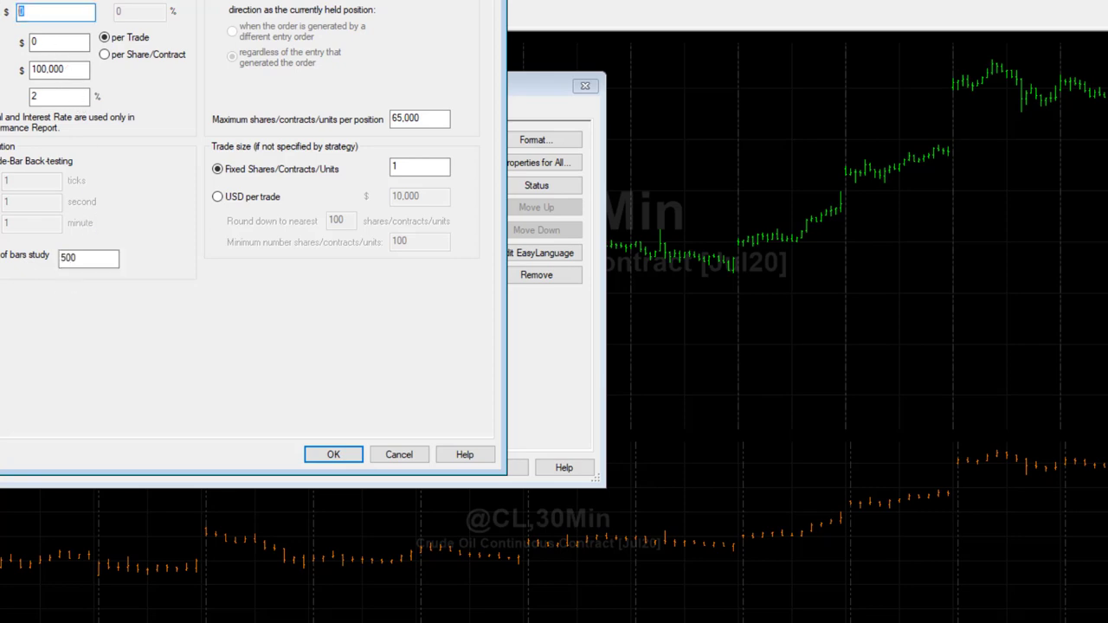
type("2.4")
double_click(35, 41)
type("1")
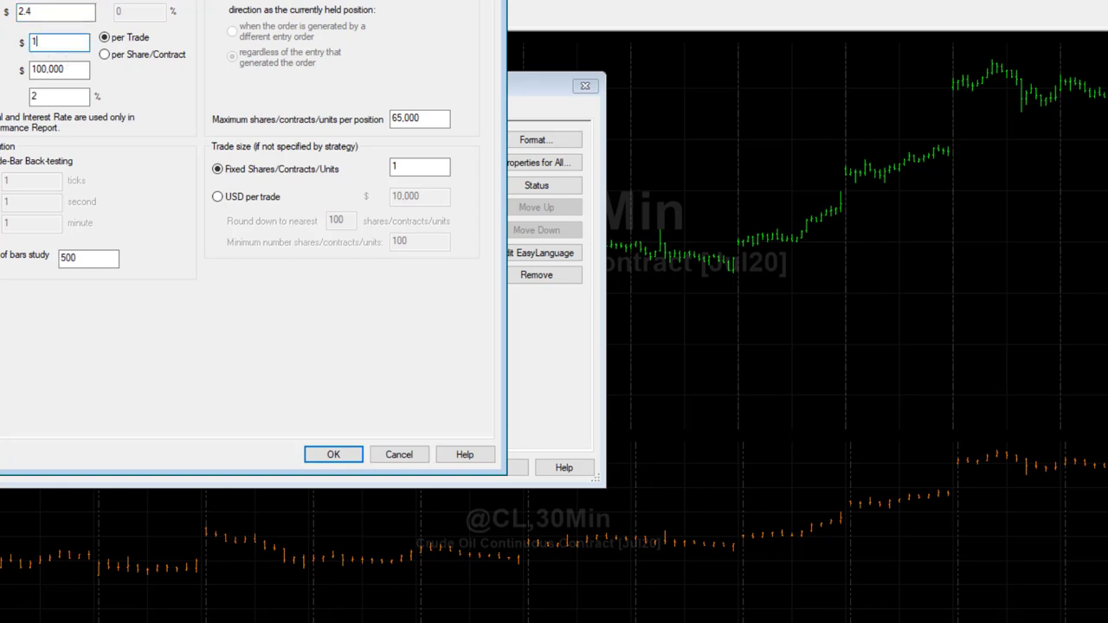
type("0")
left_click(336, 458)
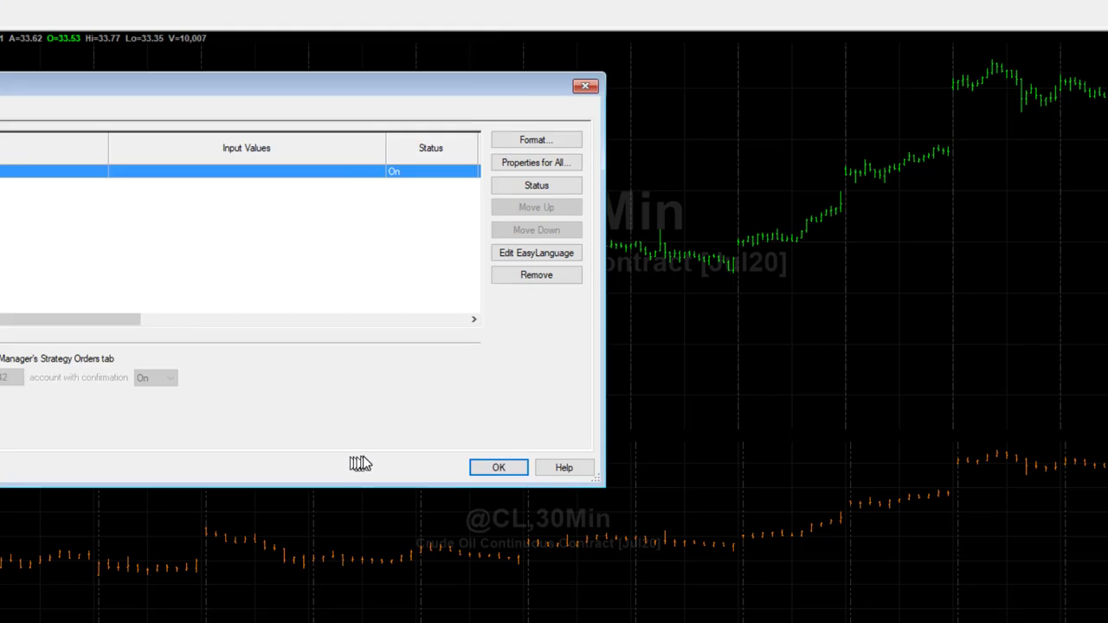
left_click(505, 473)
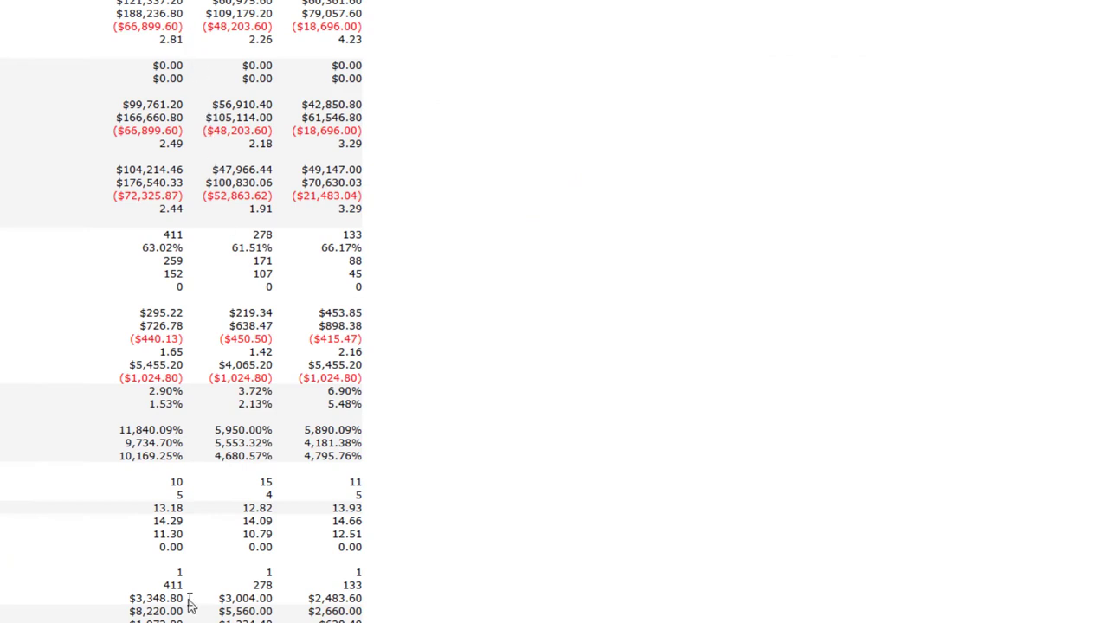
Read through the strategy's performance report, and switch to Genetic System Builder to show the family 2 system's script.
scroll(190, 606, "down", 5)
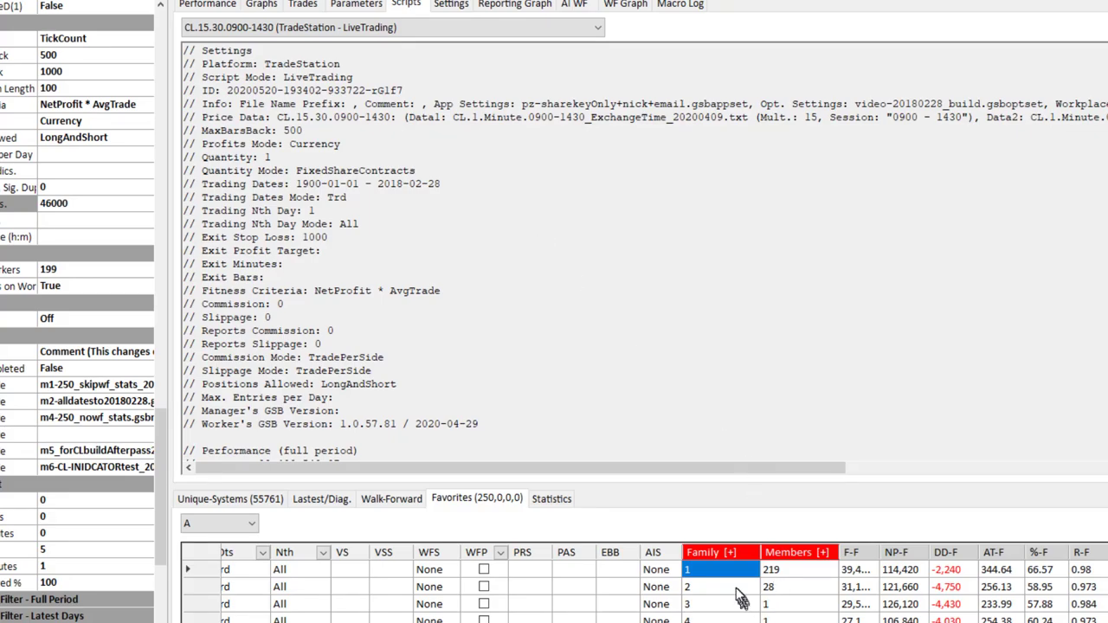
left_click(736, 587)
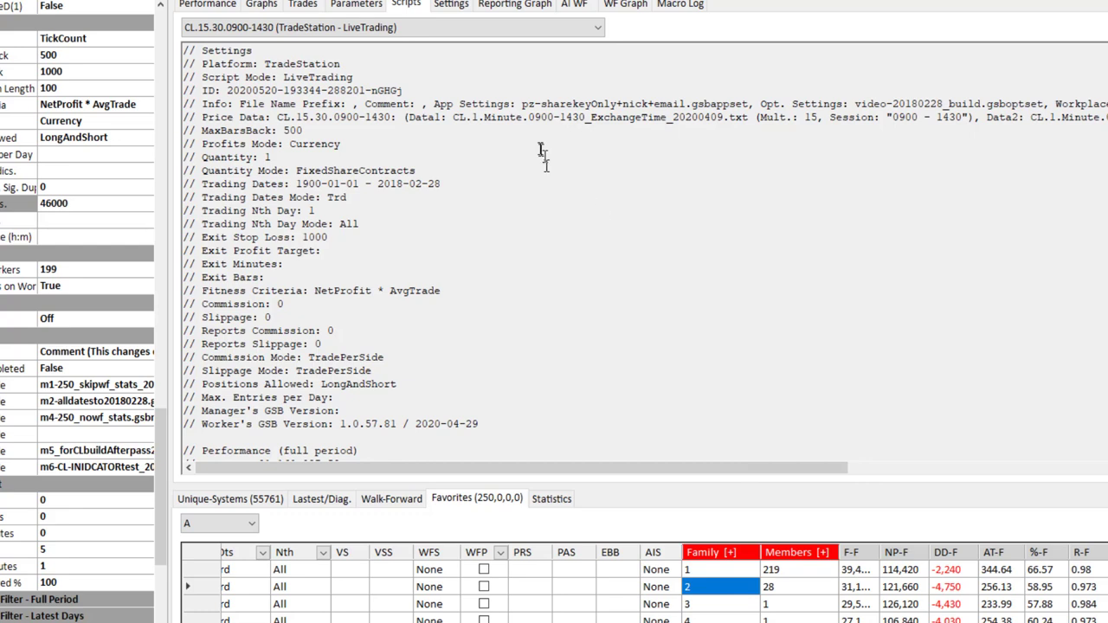